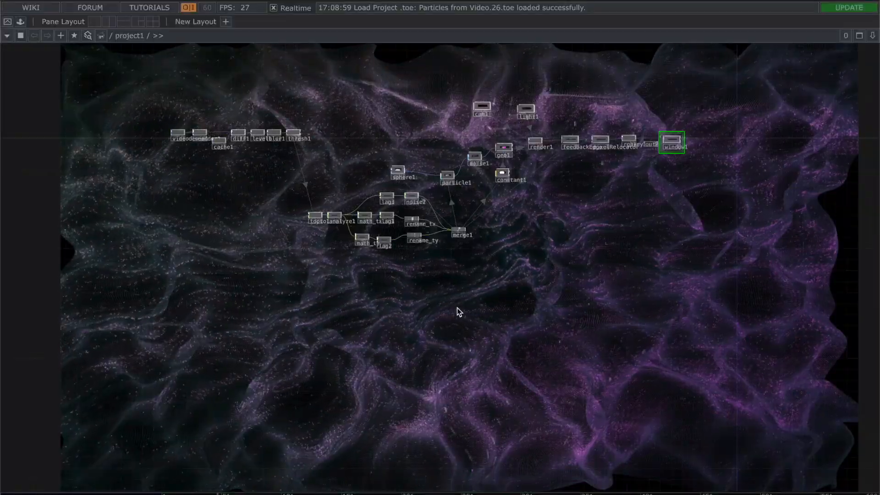
Step: Look over the whole project network, from the video input chain through the particle nodes to the window output
{"action": "scroll", "coordinate": [457, 308], "scroll_direction": "up", "scroll_amount": 4}
{"action": "left_click_drag", "start_coordinate": [515, 370], "coordinate": [528, 397]}
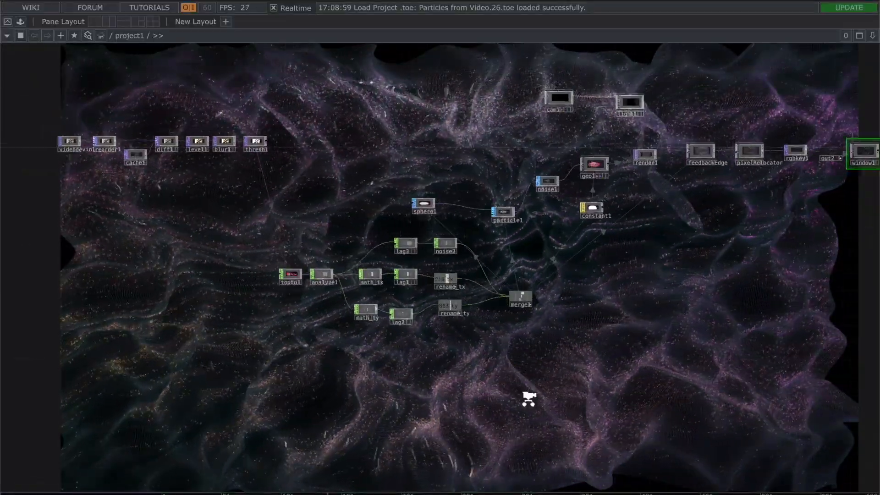
{"action": "scroll", "coordinate": [528, 395], "scroll_direction": "down", "scroll_amount": 2}
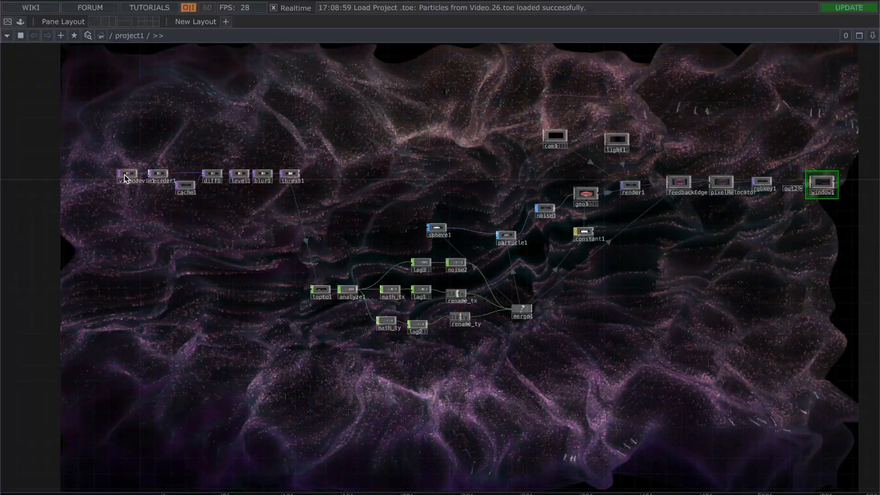
{"action": "left_click_drag", "start_coordinate": [213, 269], "coordinate": [180, 261]}
{"action": "scroll", "coordinate": [178, 257], "scroll_direction": "down", "scroll_amount": 3}
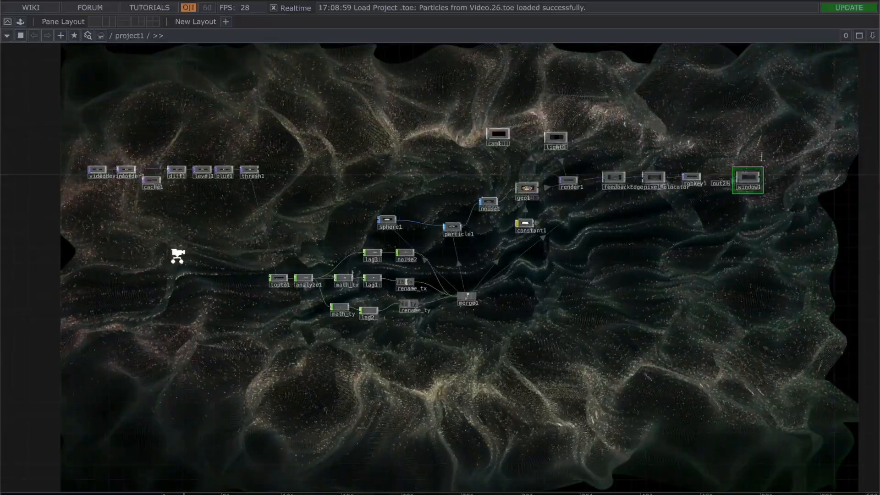
{"action": "left_click_drag", "start_coordinate": [282, 314], "coordinate": [377, 300]}
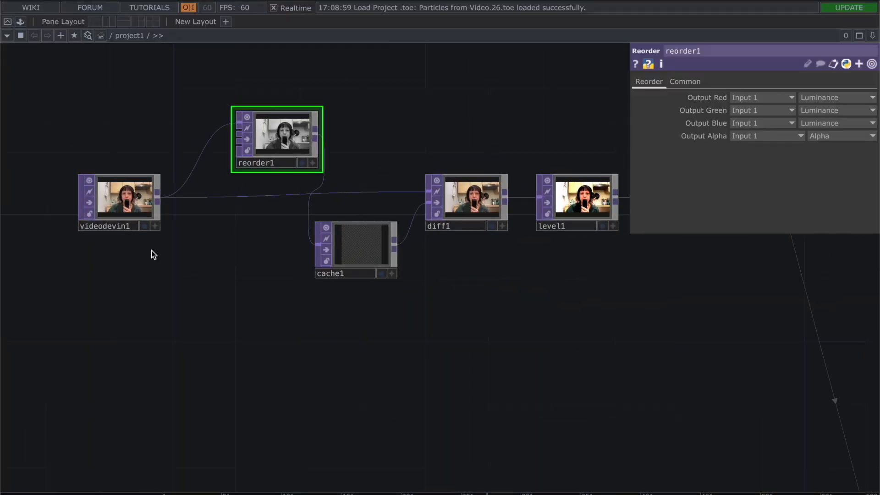
Step: Examine the videodevin1 node up close and review its Video In, Options and Common parameters
{"action": "left_click", "coordinate": [115, 197]}
{"action": "key", "text": "h"}
{"action": "scroll", "coordinate": [365, 380], "scroll_direction": "down", "scroll_amount": 2}
{"action": "left_click_drag", "start_coordinate": [302, 334], "coordinate": [210, 277]}
{"action": "key", "text": "p"}
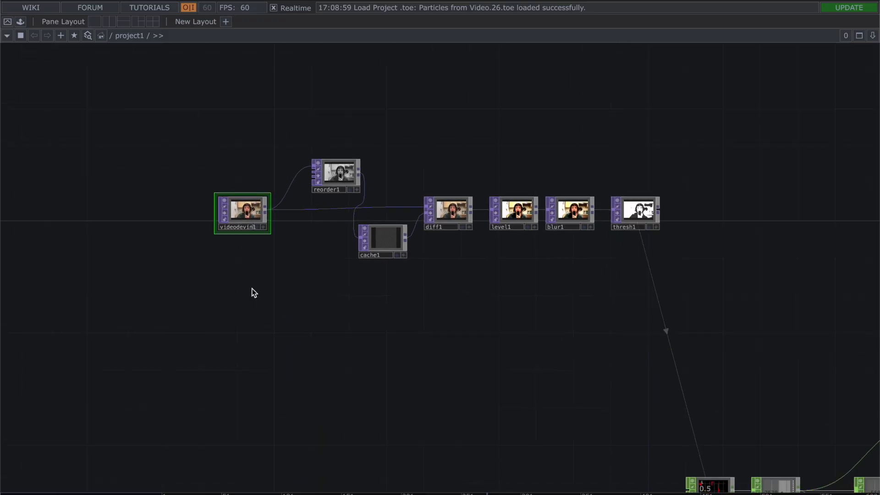
{"action": "scroll", "coordinate": [235, 293], "scroll_direction": "up", "scroll_amount": 5}
{"action": "left_click_drag", "start_coordinate": [290, 180], "coordinate": [279, 238]}
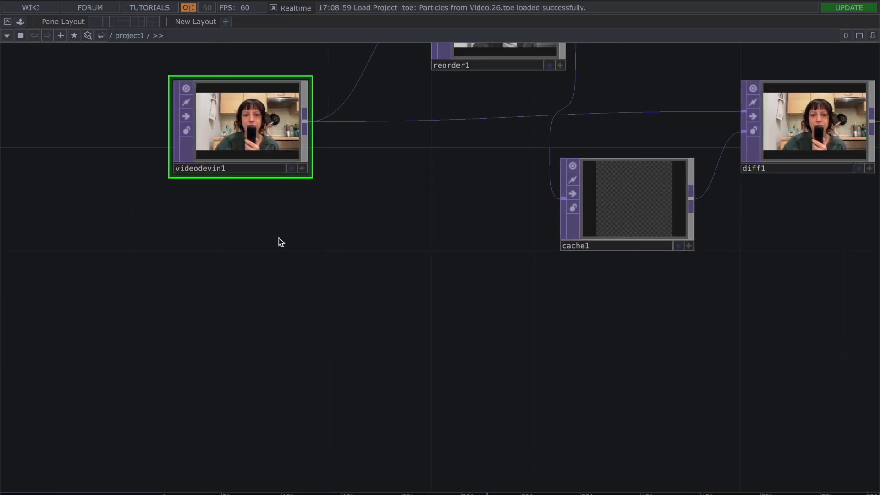
{"action": "scroll", "coordinate": [279, 238], "scroll_direction": "down", "scroll_amount": 5}
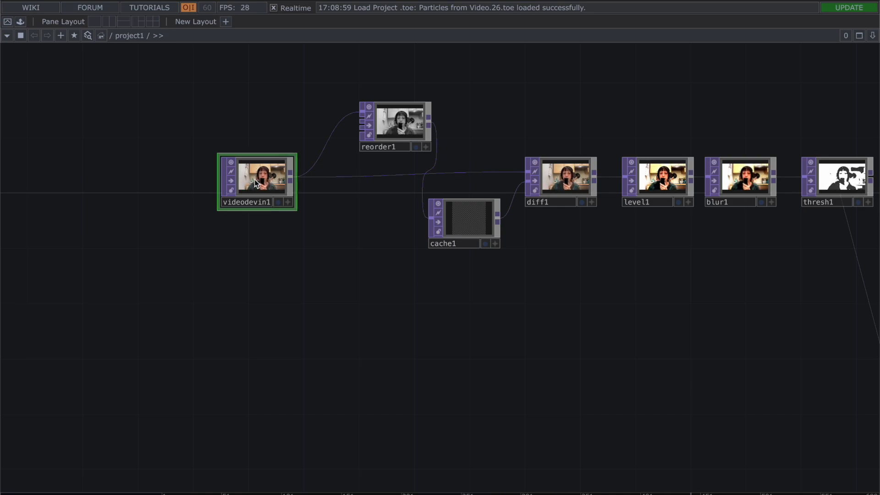
{"action": "key", "text": "p"}
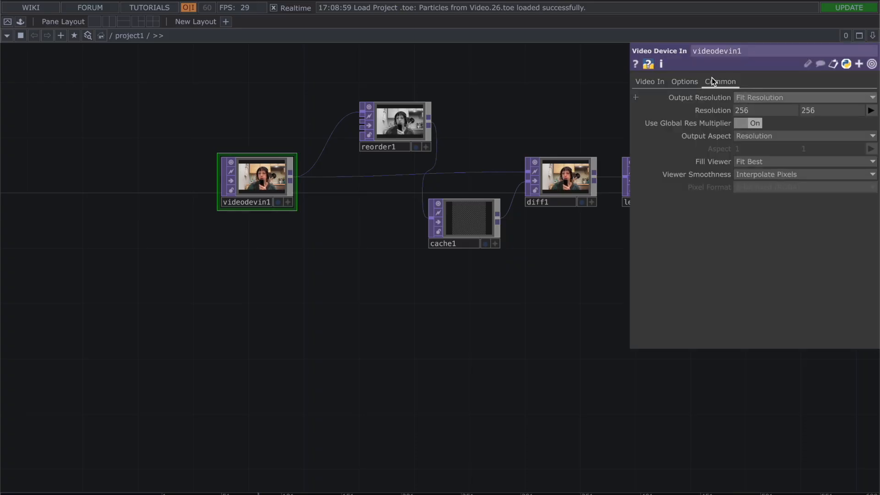
{"action": "left_click", "coordinate": [689, 83]}
{"action": "left_click", "coordinate": [658, 82]}
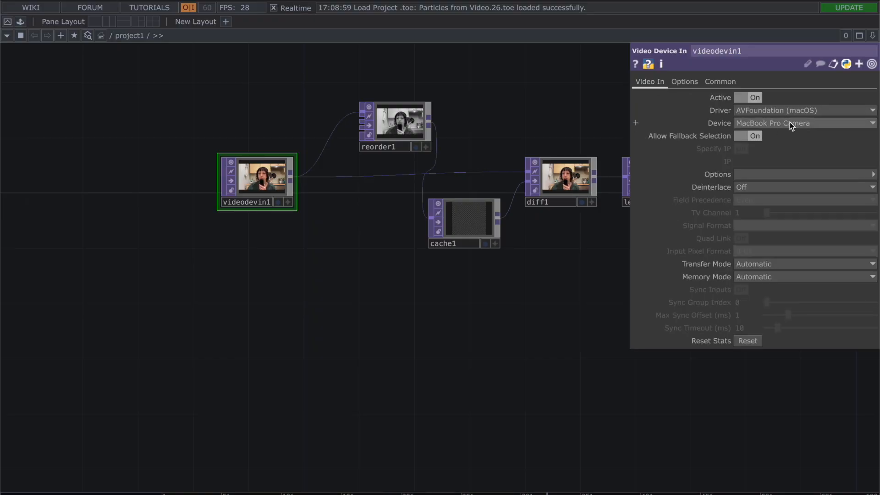
{"action": "left_click_drag", "start_coordinate": [552, 317], "coordinate": [414, 311]}
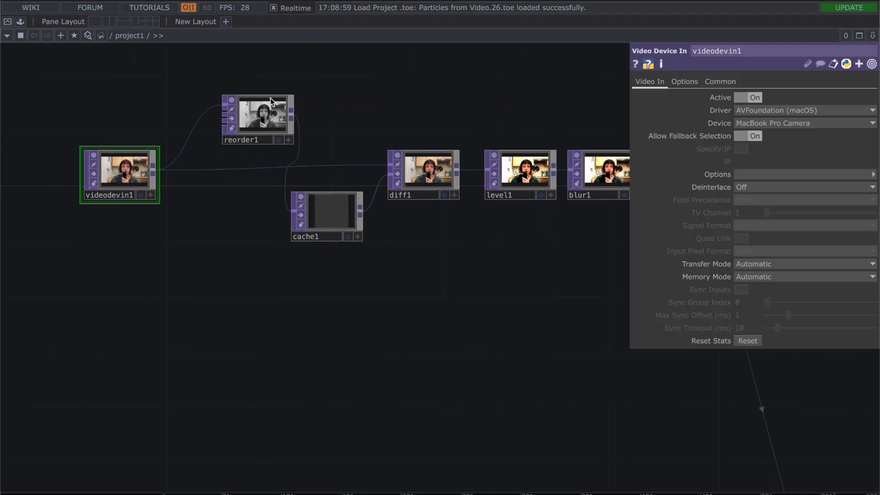
Step: Review the reorder1 channel settings and move the cache1 node up beside reorder1
{"action": "left_click", "coordinate": [265, 115]}
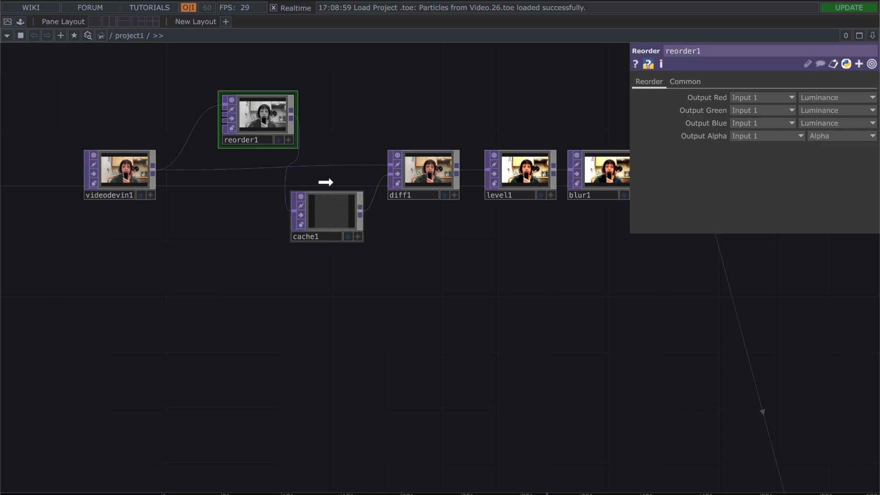
{"action": "left_click_drag", "start_coordinate": [323, 213], "coordinate": [351, 102]}
{"action": "left_click", "coordinate": [359, 101]}
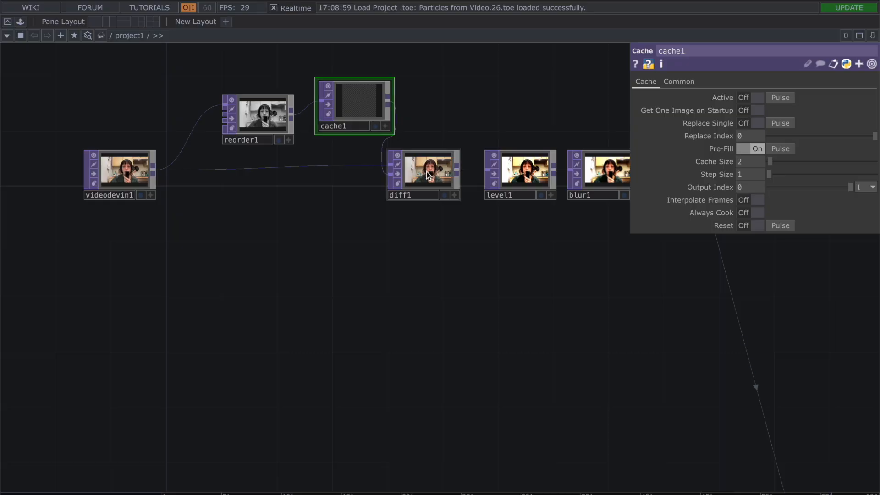
Step: Review the parameters of the reorder1, videodevin1 and cache1 nodes along the upper branch
{"action": "left_click", "coordinate": [254, 121]}
{"action": "left_click", "coordinate": [115, 178]}
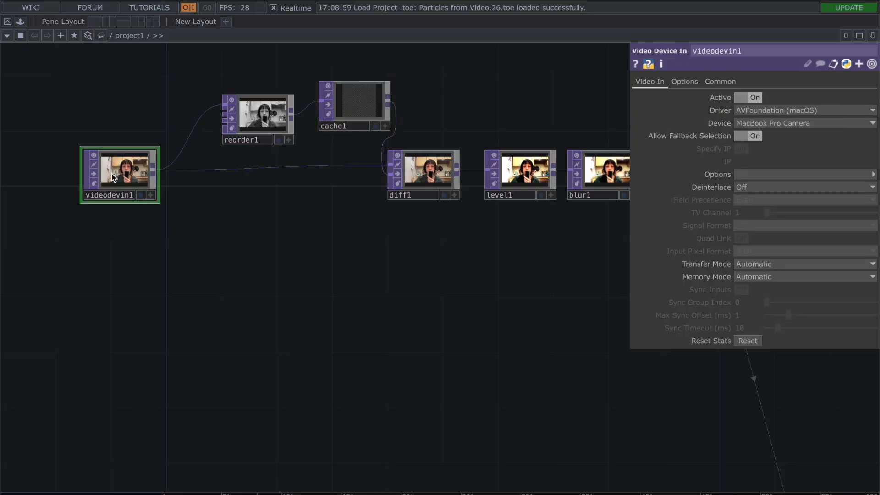
{"action": "left_click", "coordinate": [260, 114]}
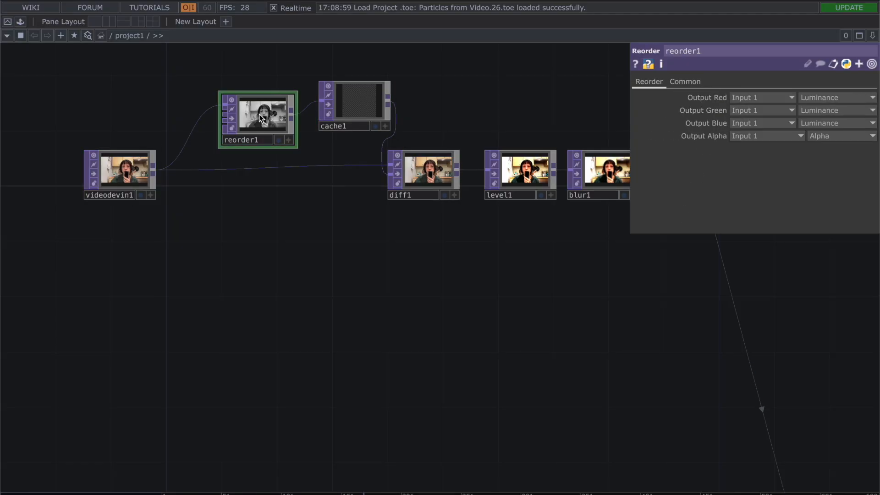
{"action": "left_click", "coordinate": [360, 99]}
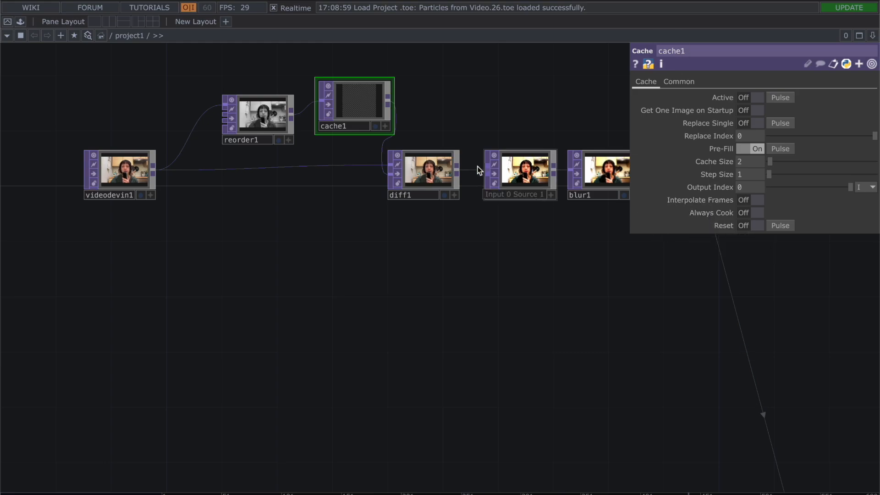
Step: Reposition the diff1 node below cache1, just before level1, and check its Transform and Common parameters
{"action": "left_click", "coordinate": [422, 178]}
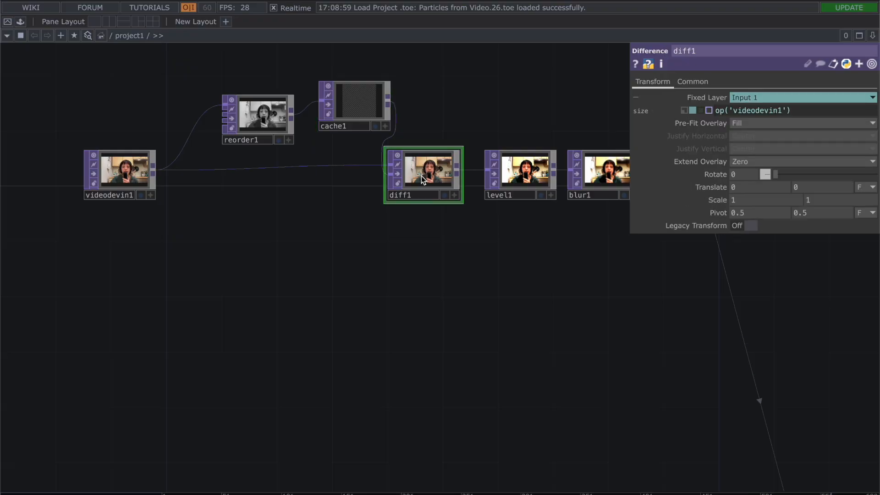
{"action": "left_click_drag", "start_coordinate": [422, 176], "coordinate": [464, 95]}
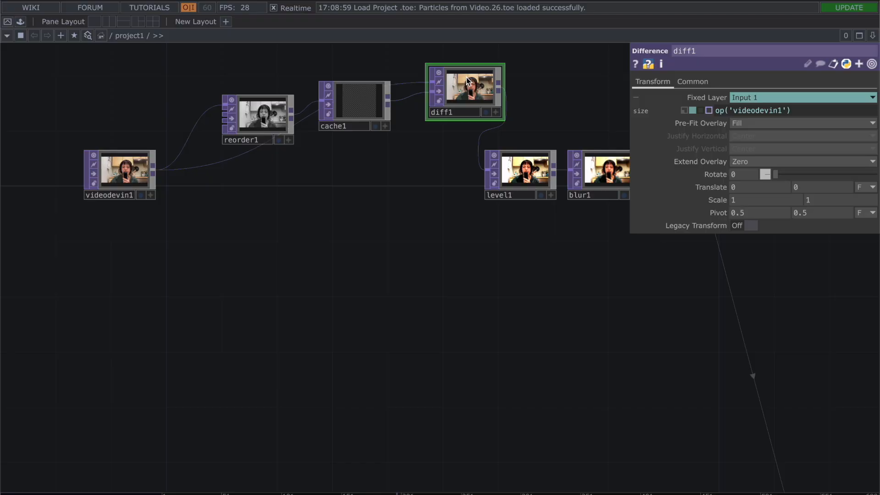
{"action": "left_click_drag", "start_coordinate": [467, 81], "coordinate": [422, 257]}
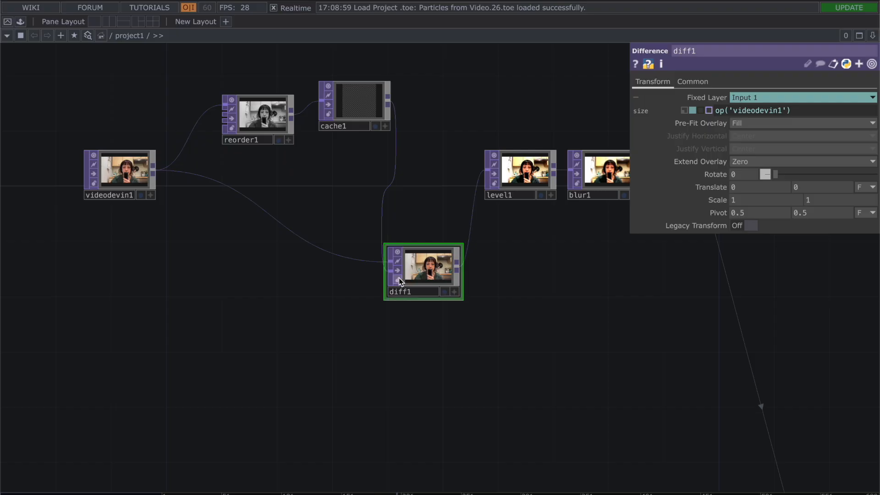
{"action": "left_click_drag", "start_coordinate": [429, 272], "coordinate": [450, 116]}
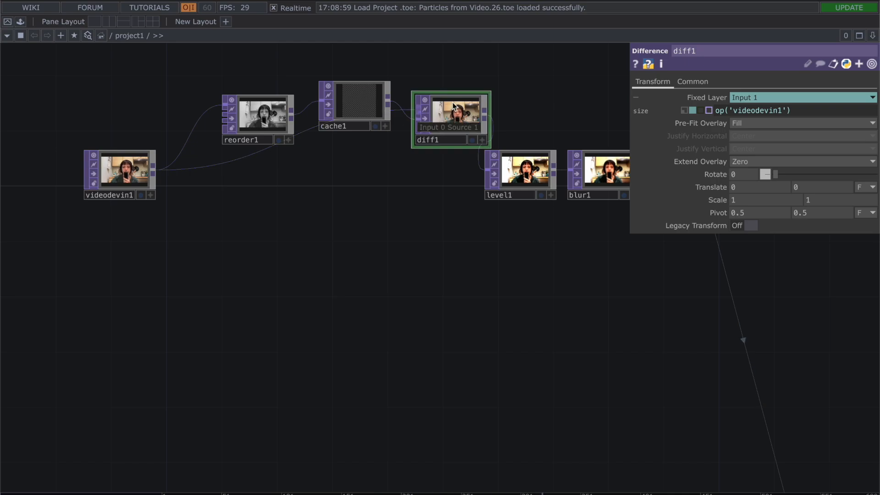
{"action": "left_click_drag", "start_coordinate": [460, 113], "coordinate": [433, 181]}
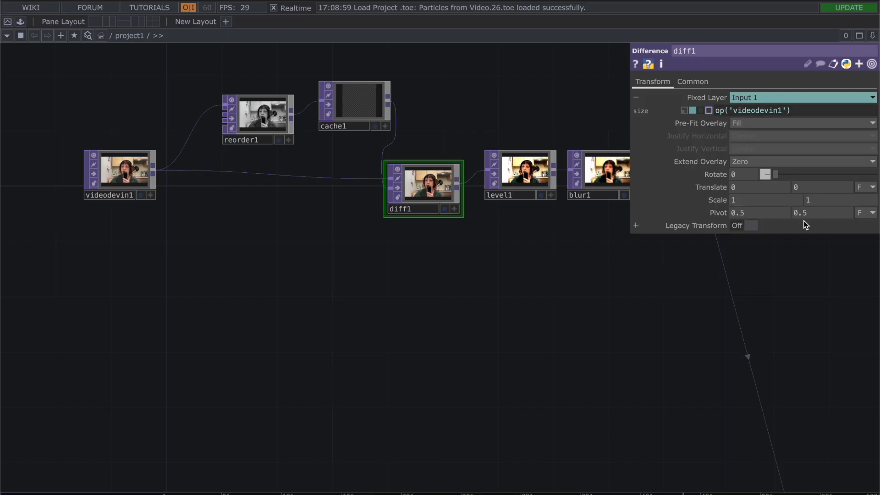
{"action": "left_click", "coordinate": [691, 81]}
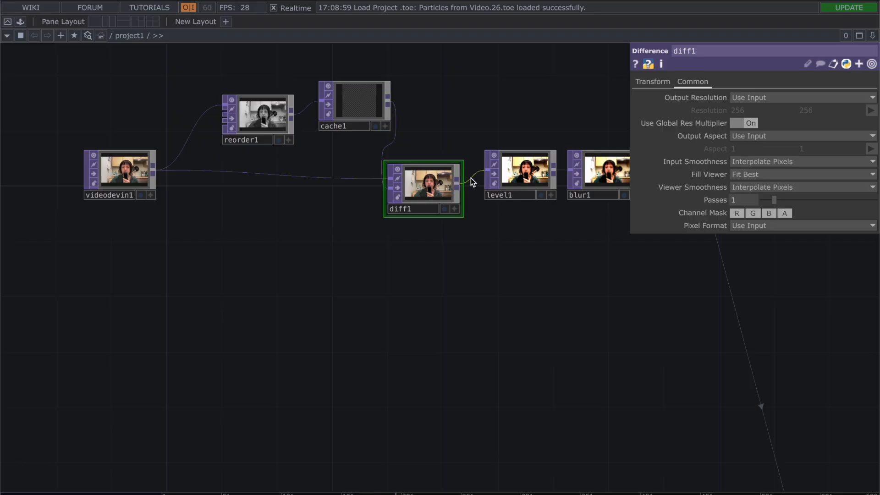
Step: Select level1 and shift the diff1 node slightly away from it to widen the gap between them
{"action": "left_click", "coordinate": [521, 172]}
{"action": "left_click_drag", "start_coordinate": [517, 265], "coordinate": [310, 259]}
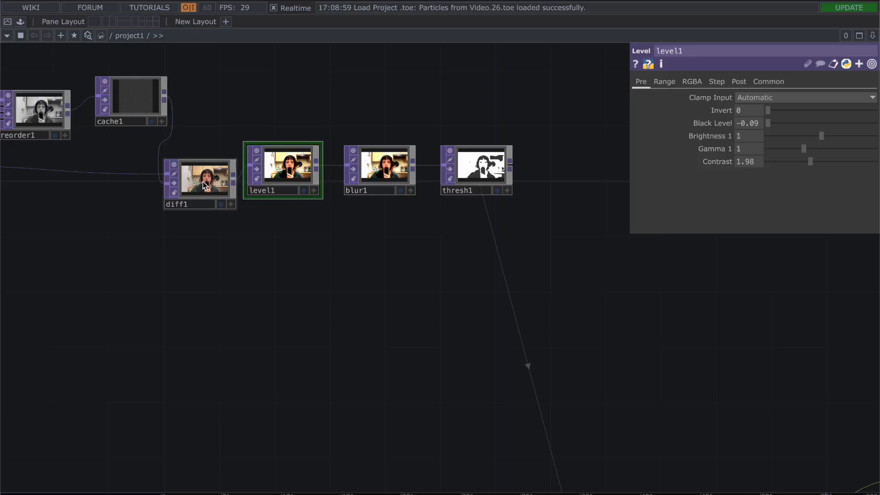
{"action": "left_click_drag", "start_coordinate": [206, 185], "coordinate": [192, 185]}
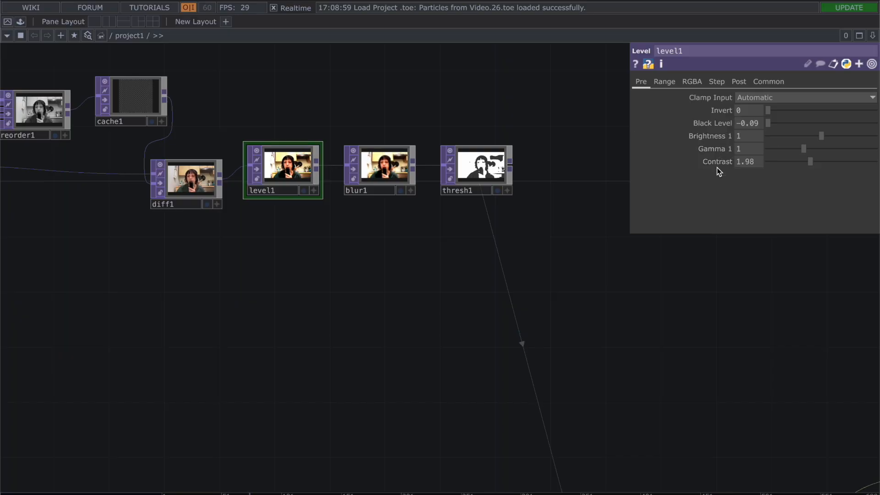
Step: Review level1's Range, RGBA, Step, Post and Common parameters, and blur1's Blur and Common parameters
{"action": "left_click", "coordinate": [672, 81]}
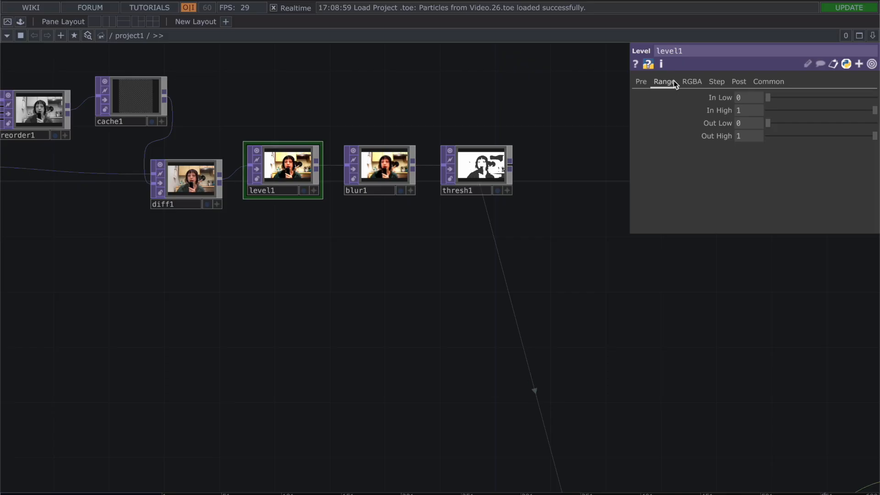
{"action": "left_click", "coordinate": [694, 83]}
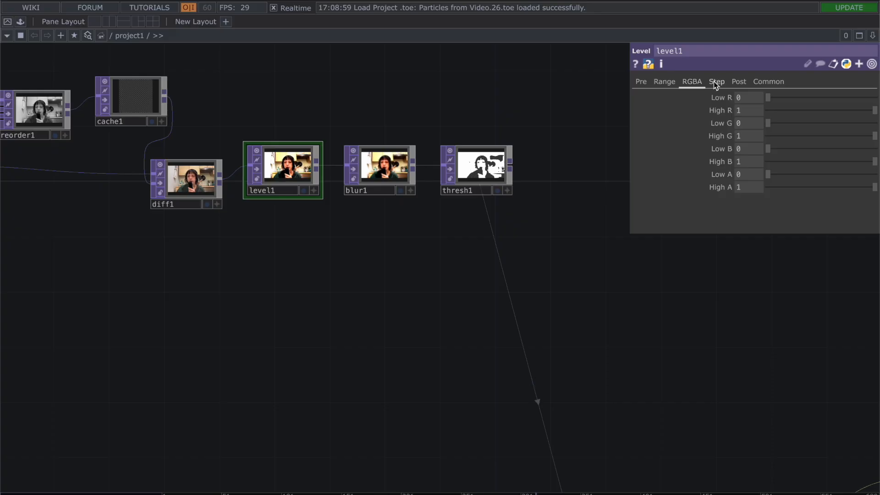
{"action": "left_click", "coordinate": [716, 82]}
{"action": "left_click", "coordinate": [743, 82]}
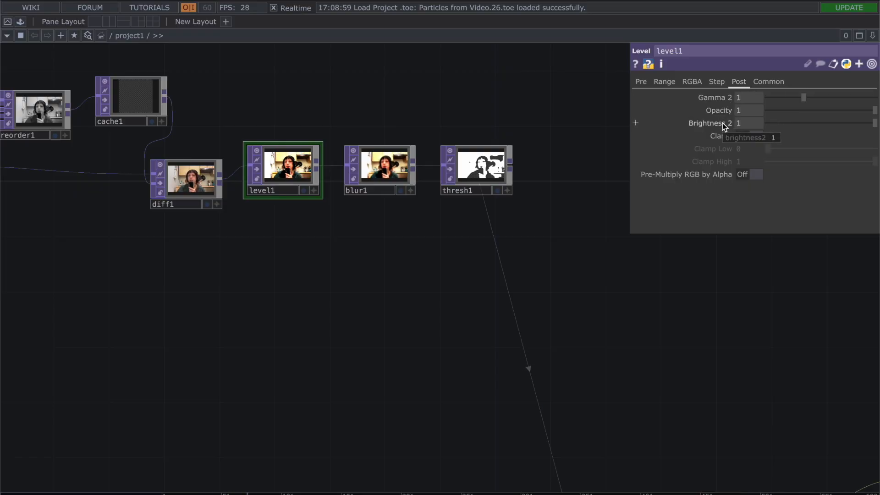
{"action": "left_click", "coordinate": [774, 83]}
{"action": "left_click", "coordinate": [372, 173]}
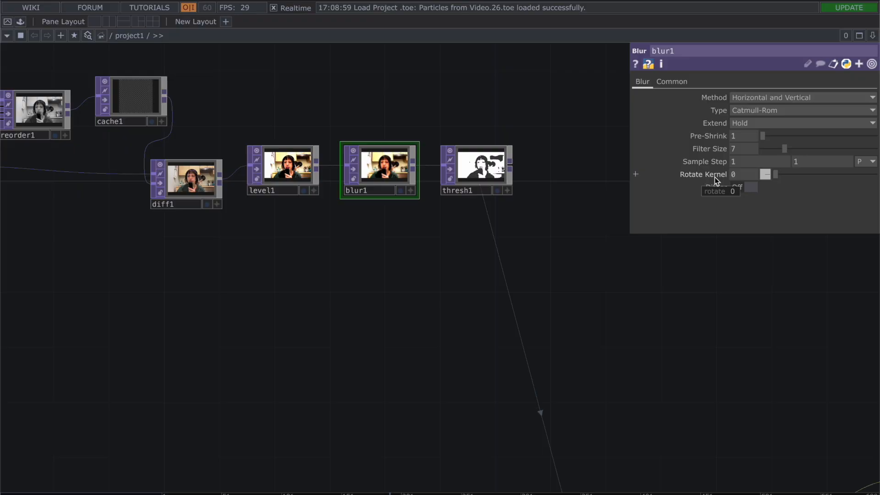
{"action": "left_click", "coordinate": [672, 82]}
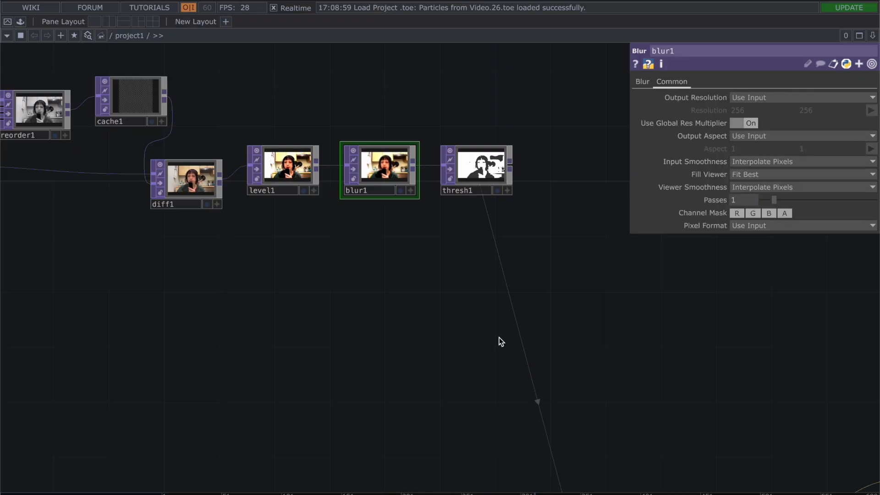
Step: Examine thresh1's Threshold parameters and its black-and-white preview up close
{"action": "left_click", "coordinate": [477, 163]}
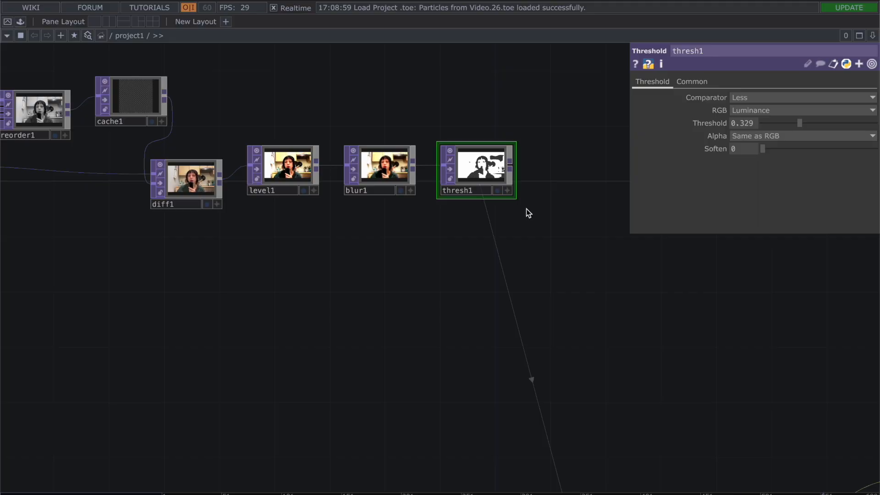
{"action": "scroll", "coordinate": [528, 219], "scroll_direction": "up", "scroll_amount": 1}
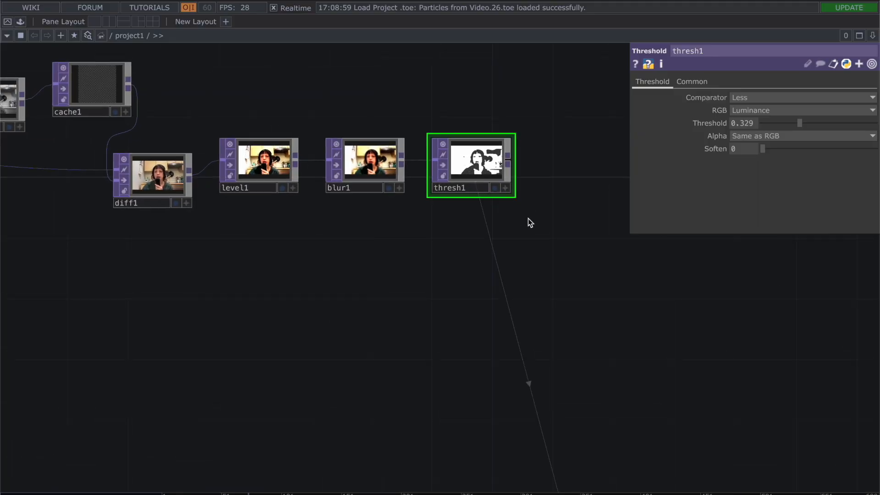
{"action": "scroll", "coordinate": [497, 179], "scroll_direction": "up", "scroll_amount": 1}
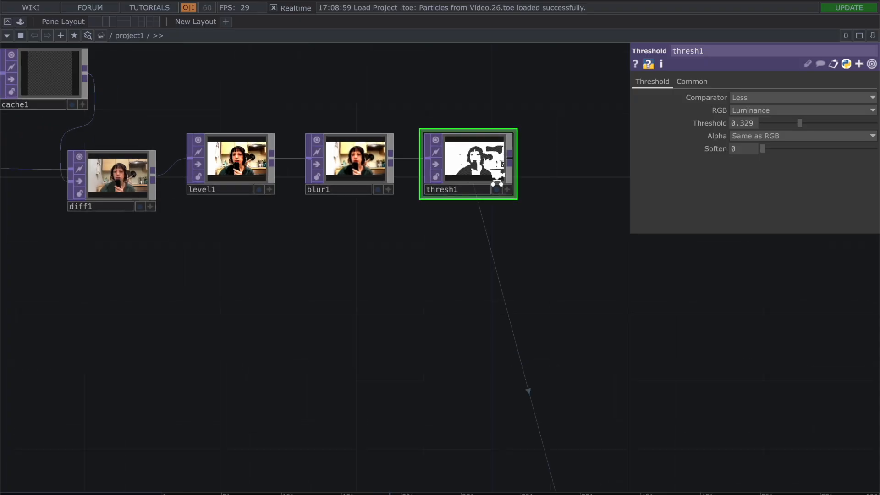
{"action": "scroll", "coordinate": [578, 225], "scroll_direction": "up", "scroll_amount": 3}
{"action": "left_click_drag", "start_coordinate": [578, 226], "coordinate": [556, 268]}
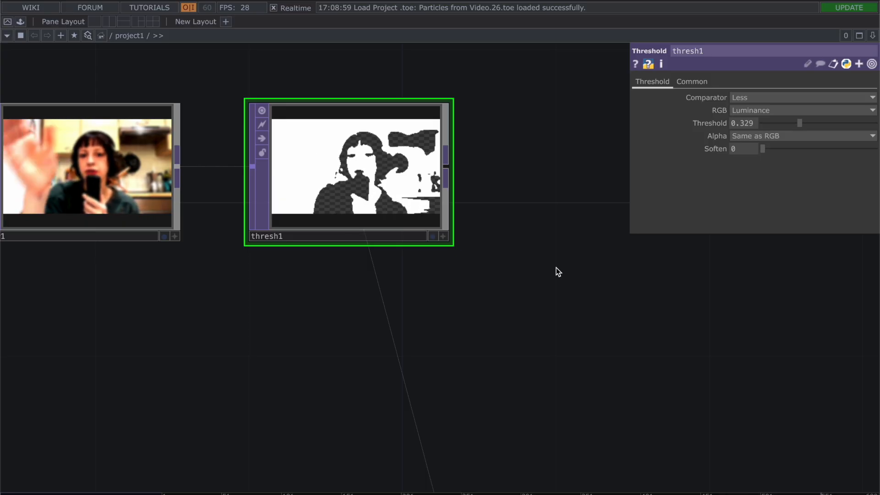
{"action": "scroll", "coordinate": [536, 250], "scroll_direction": "down", "scroll_amount": 6}
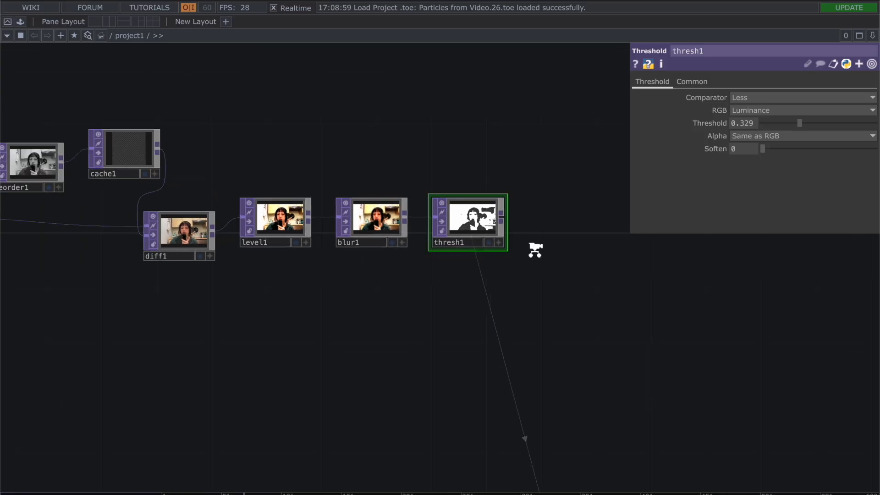
{"action": "left_click_drag", "start_coordinate": [568, 258], "coordinate": [547, 219]}
{"action": "scroll", "coordinate": [547, 219], "scroll_direction": "up", "scroll_amount": 4}
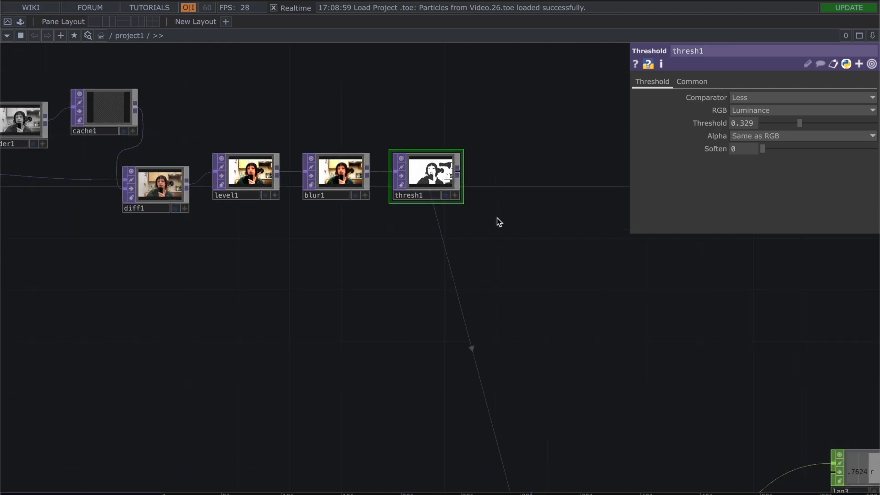
{"action": "scroll", "coordinate": [497, 219], "scroll_direction": "up", "scroll_amount": 2}
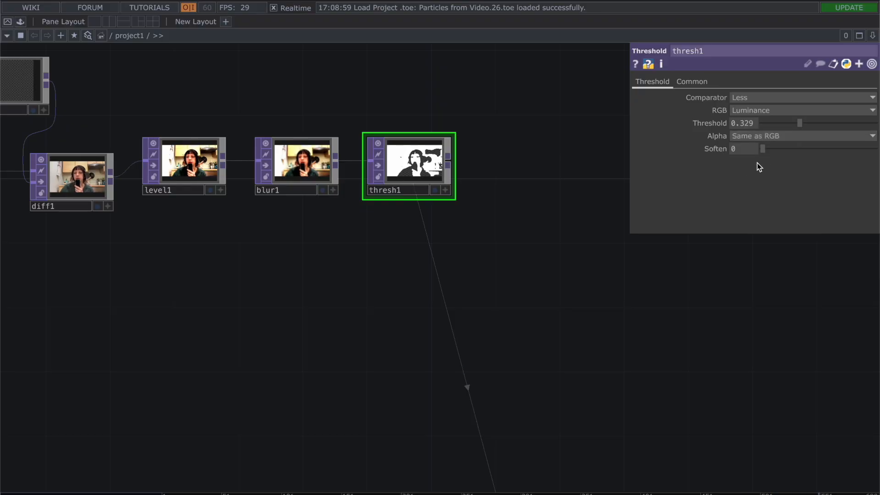
Step: Follow the link from thresh1 down to the topto1 node and display topto1's Image parameters
{"action": "scroll", "coordinate": [556, 259], "scroll_direction": "down", "scroll_amount": 3}
{"action": "left_click_drag", "start_coordinate": [556, 255], "coordinate": [425, 289]}
{"action": "scroll", "coordinate": [490, 178], "scroll_direction": "down", "scroll_amount": 3}
{"action": "scroll", "coordinate": [424, 289], "scroll_direction": "down", "scroll_amount": 2}
{"action": "left_click_drag", "start_coordinate": [454, 358], "coordinate": [492, 140]}
{"action": "scroll", "coordinate": [433, 265], "scroll_direction": "up", "scroll_amount": 5}
{"action": "left_click_drag", "start_coordinate": [464, 237], "coordinate": [442, 310]}
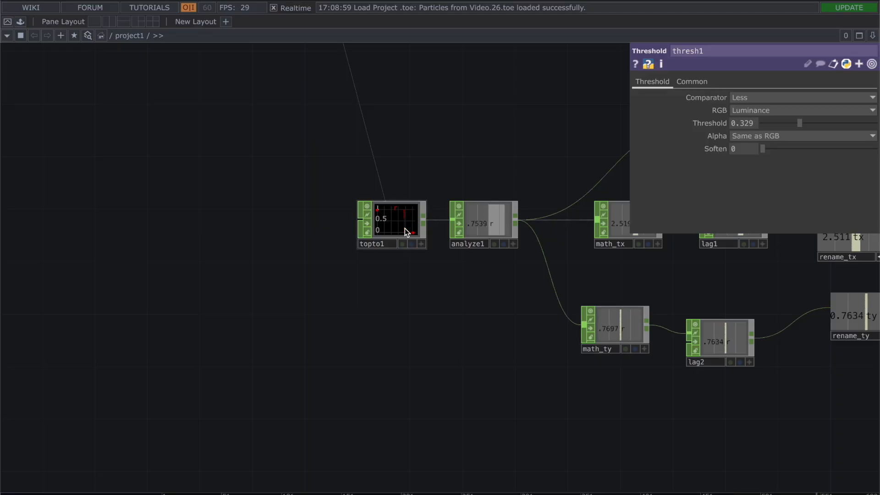
{"action": "left_click", "coordinate": [405, 228]}
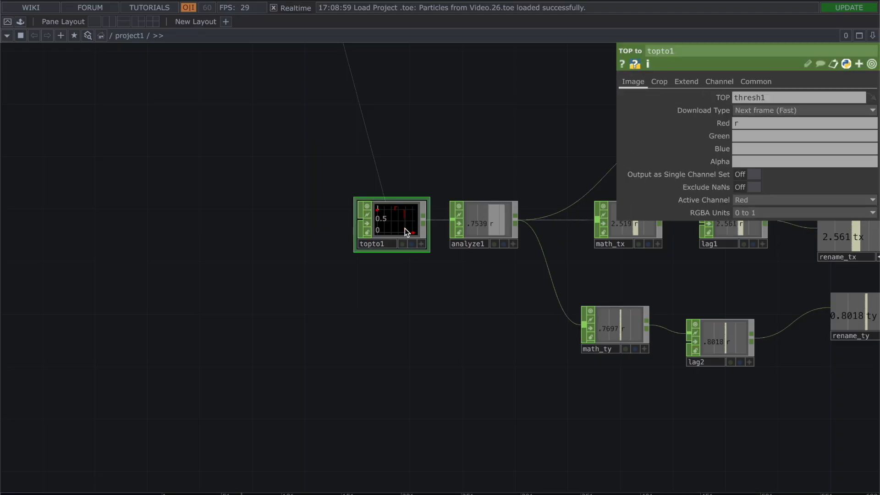
Step: Place a trial TOP to CHOP directly below topto1 and delete it again
{"action": "right_click", "coordinate": [376, 300]}
{"action": "left_click", "coordinate": [416, 162]}
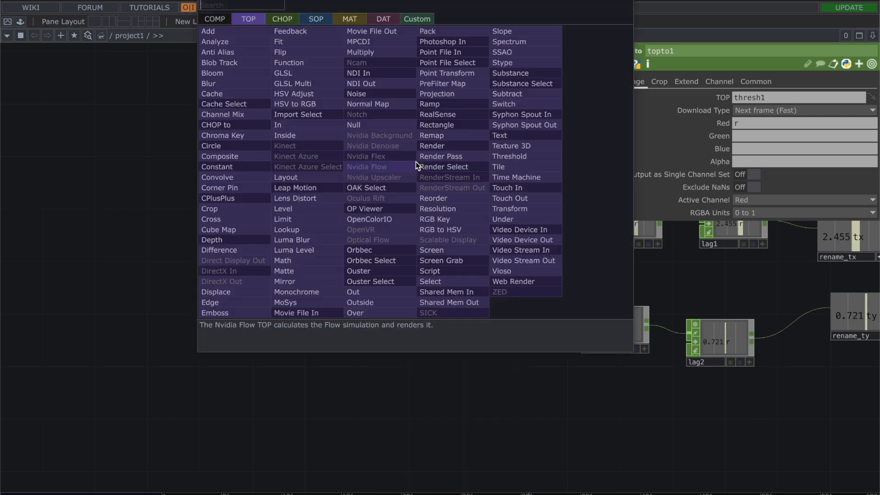
{"action": "left_click", "coordinate": [291, 19]}
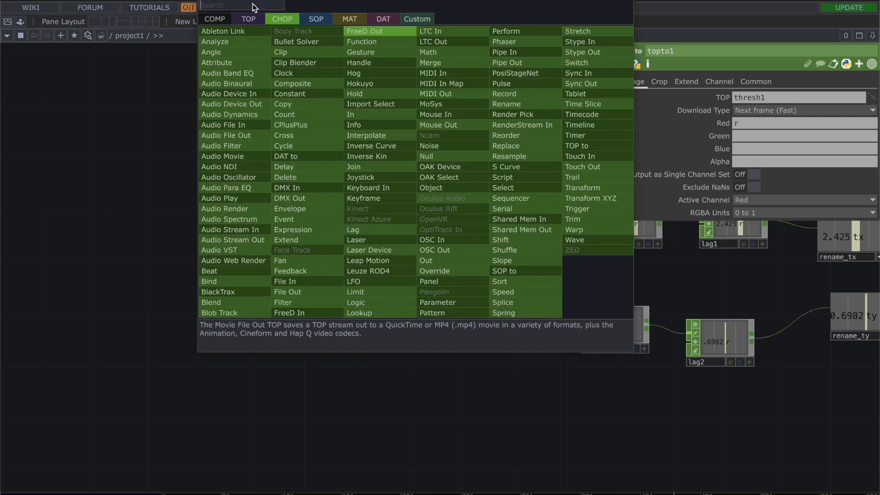
{"action": "type", "text": "top t"}
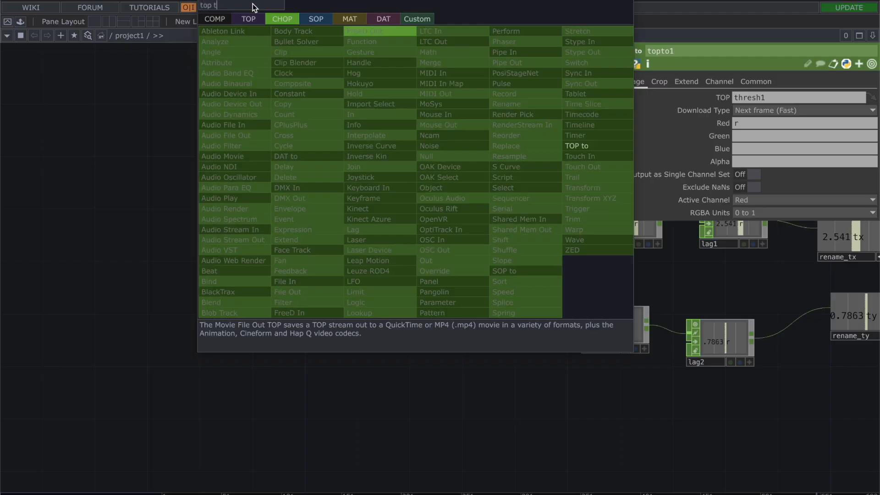
{"action": "left_click", "coordinate": [576, 147]}
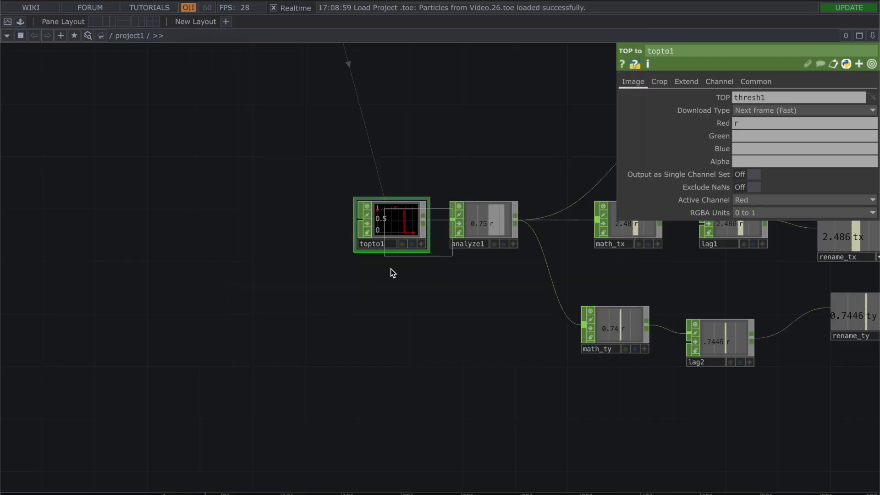
{"action": "left_click", "coordinate": [389, 300]}
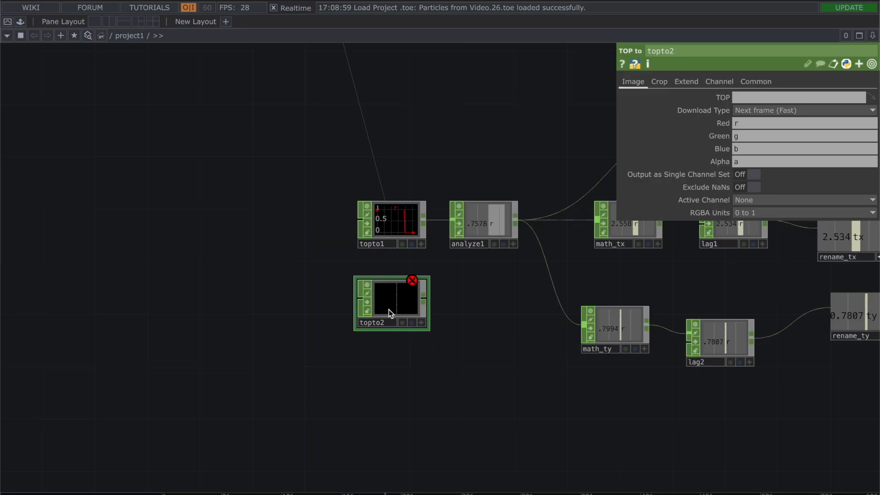
{"action": "key", "text": "Delete"}
Step: Trace the reference link between thresh1 and topto1, and inspect topto1's TOP source parameter
{"action": "left_click_drag", "start_coordinate": [437, 234], "coordinate": [431, 427]}
{"action": "scroll", "coordinate": [375, 162], "scroll_direction": "down", "scroll_amount": 1}
{"action": "scroll", "coordinate": [375, 161], "scroll_direction": "down", "scroll_amount": 4}
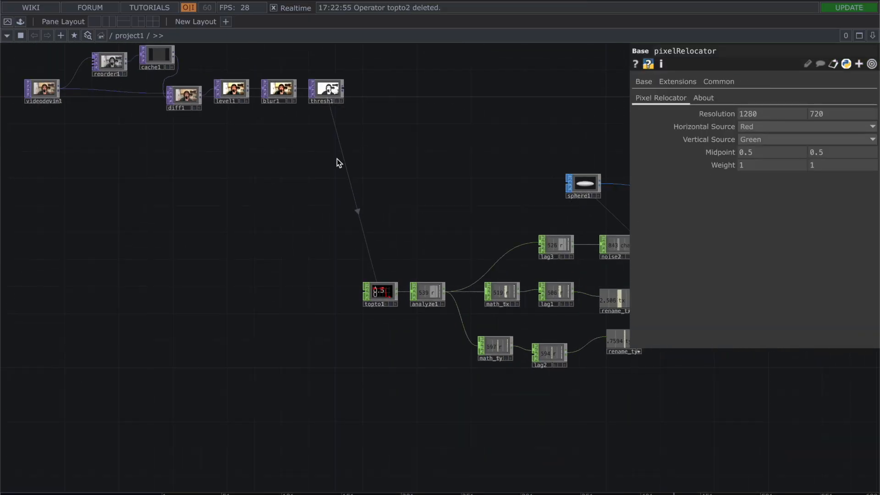
{"action": "left_click_drag", "start_coordinate": [345, 89], "coordinate": [344, 215]}
{"action": "scroll", "coordinate": [393, 213], "scroll_direction": "down", "scroll_amount": 1}
{"action": "left_click", "coordinate": [347, 279]}
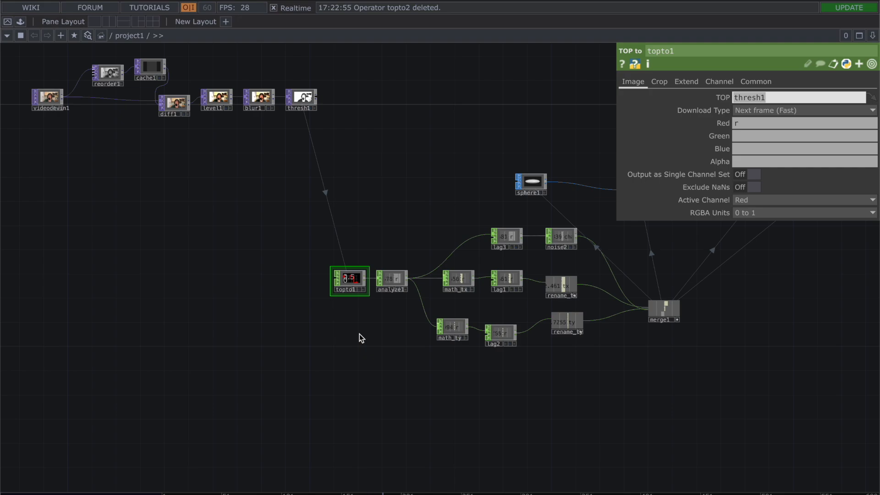
Step: Move sphere1 closer to particle1 and raise particle1 slightly to tidy the layout above the CHOP branches
{"action": "scroll", "coordinate": [360, 334], "scroll_direction": "up", "scroll_amount": 1}
{"action": "scroll", "coordinate": [359, 334], "scroll_direction": "up", "scroll_amount": 4}
{"action": "left_click_drag", "start_coordinate": [420, 358], "coordinate": [246, 370]}
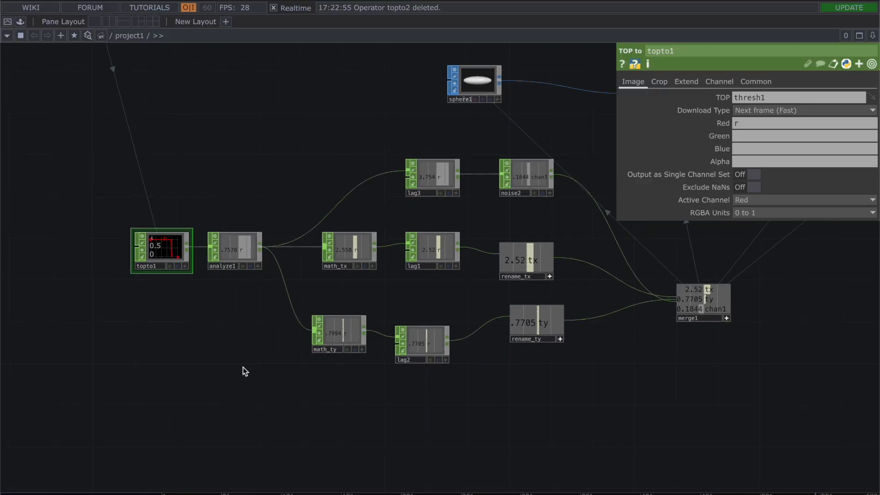
{"action": "scroll", "coordinate": [243, 367], "scroll_direction": "down", "scroll_amount": 3}
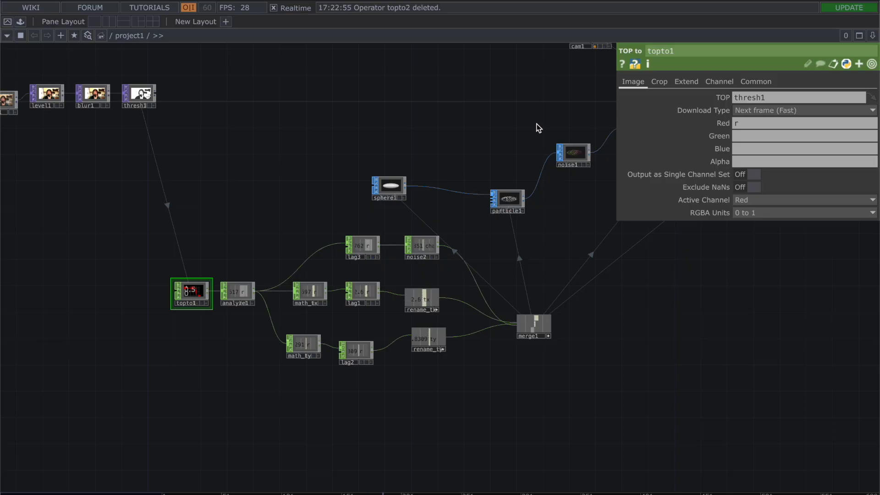
{"action": "left_click_drag", "start_coordinate": [393, 188], "coordinate": [433, 188]}
{"action": "left_click_drag", "start_coordinate": [508, 200], "coordinate": [508, 180]}
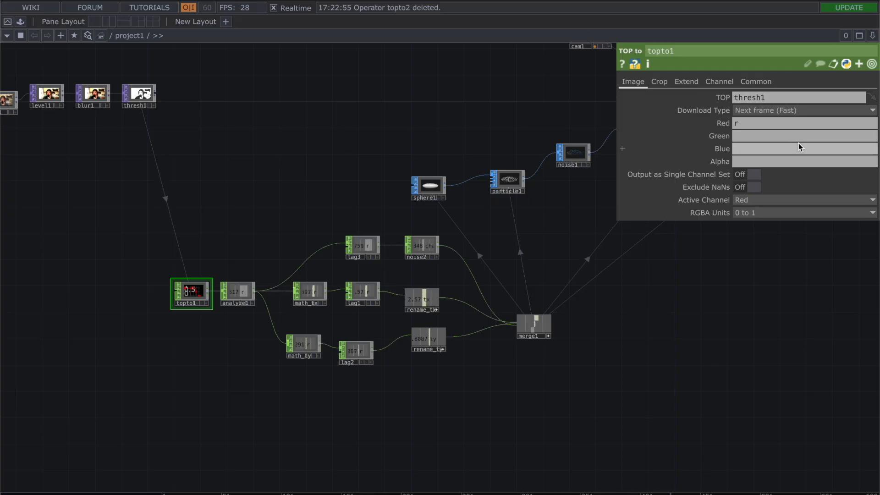
Step: Review topto1's Red channel, Crop, Extend, Channel and Common parameters, including the Sample Rate expression
{"action": "left_click", "coordinate": [732, 125]}
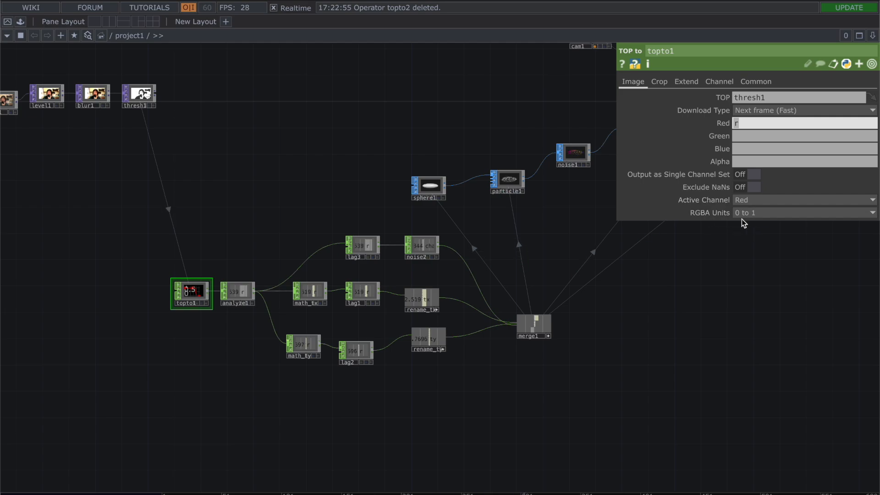
{"action": "left_click", "coordinate": [661, 81]}
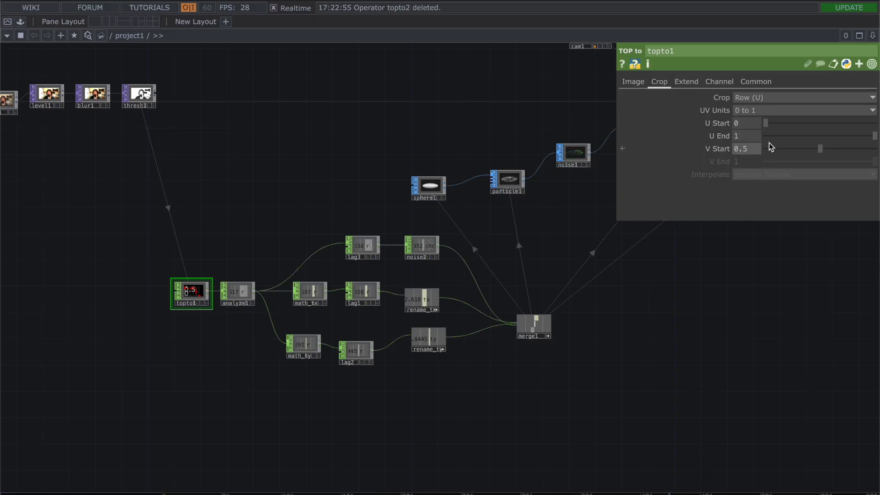
{"action": "left_click", "coordinate": [696, 81]}
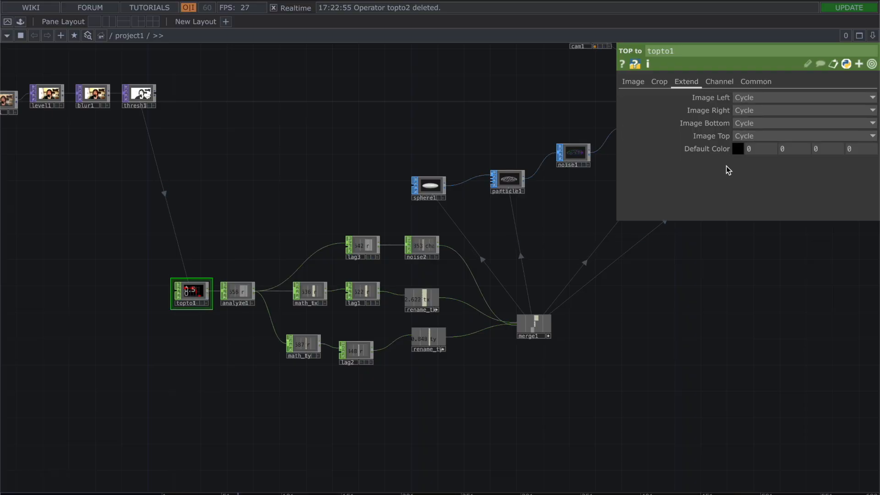
{"action": "left_click", "coordinate": [729, 83]}
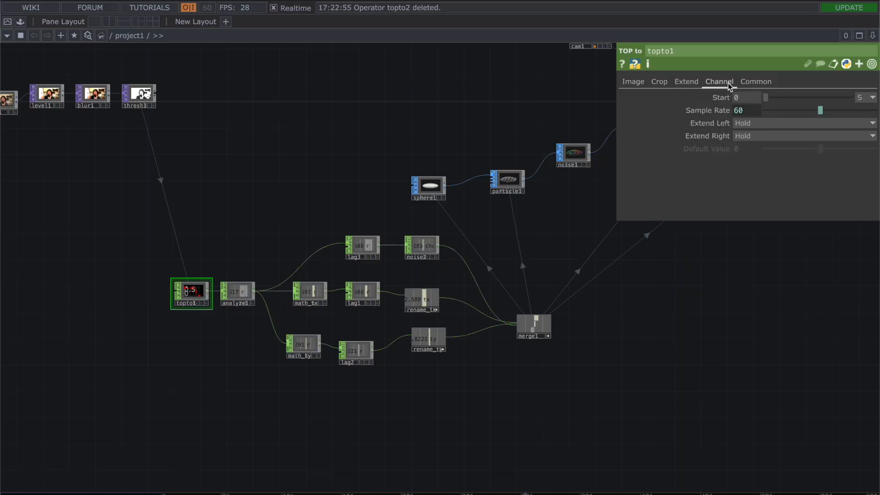
{"action": "left_click", "coordinate": [687, 114]}
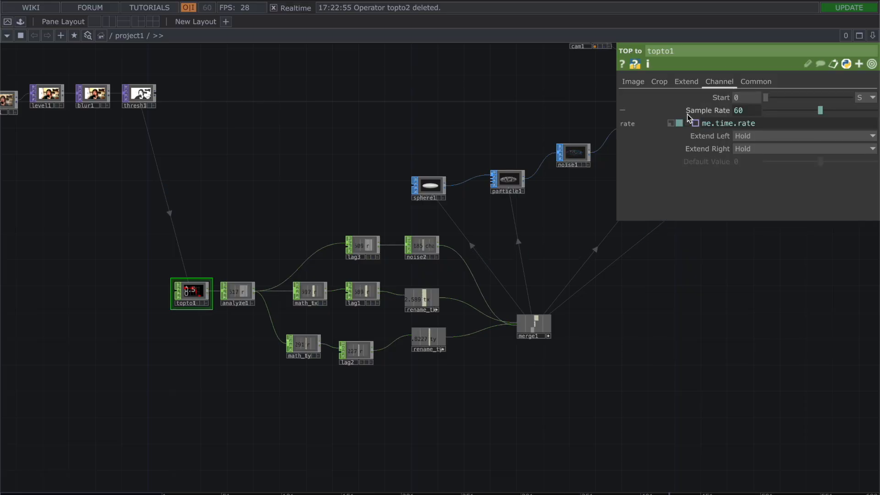
{"action": "mouse_move", "coordinate": [721, 128]}
{"action": "left_click", "coordinate": [755, 83]}
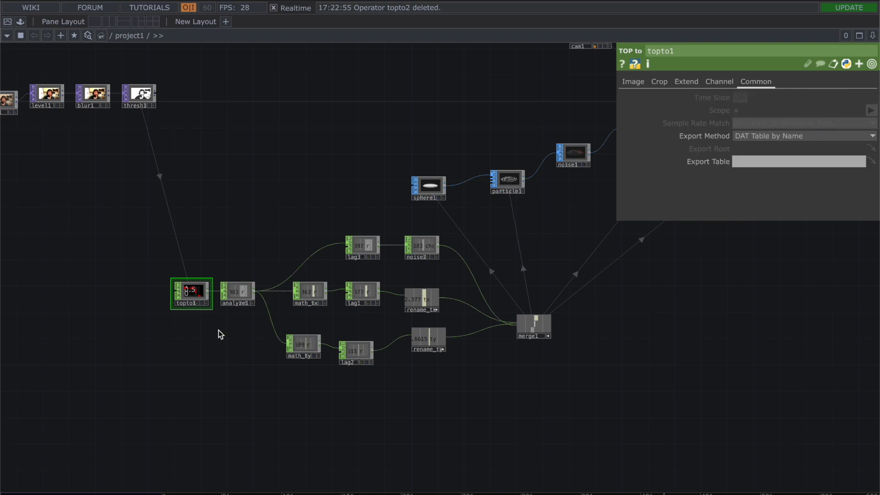
Step: Inspect analyze1's Function parameter and compare its output with topto1's channel graph up close
{"action": "scroll", "coordinate": [219, 334], "scroll_direction": "up", "scroll_amount": 5}
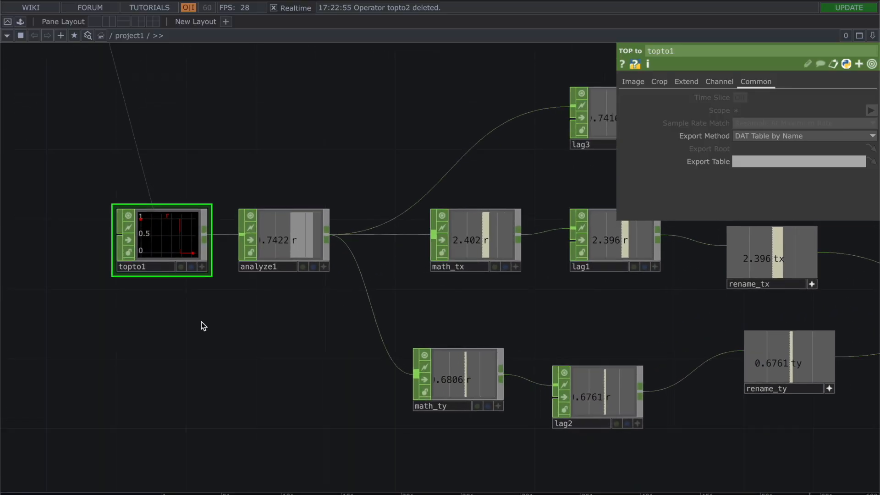
{"action": "left_click", "coordinate": [301, 247]}
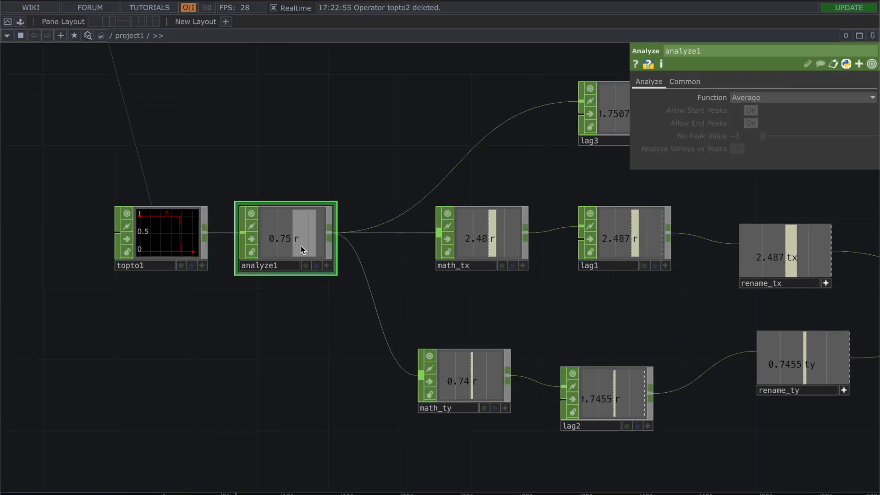
{"action": "scroll", "coordinate": [271, 342], "scroll_direction": "up", "scroll_amount": 5}
{"action": "left_click_drag", "start_coordinate": [271, 342], "coordinate": [467, 423]}
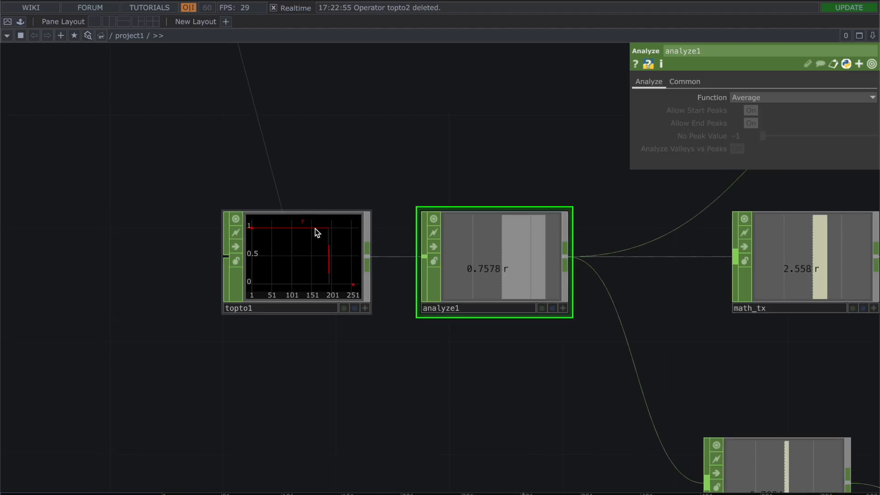
{"action": "scroll", "coordinate": [435, 151], "scroll_direction": "down", "scroll_amount": 4}
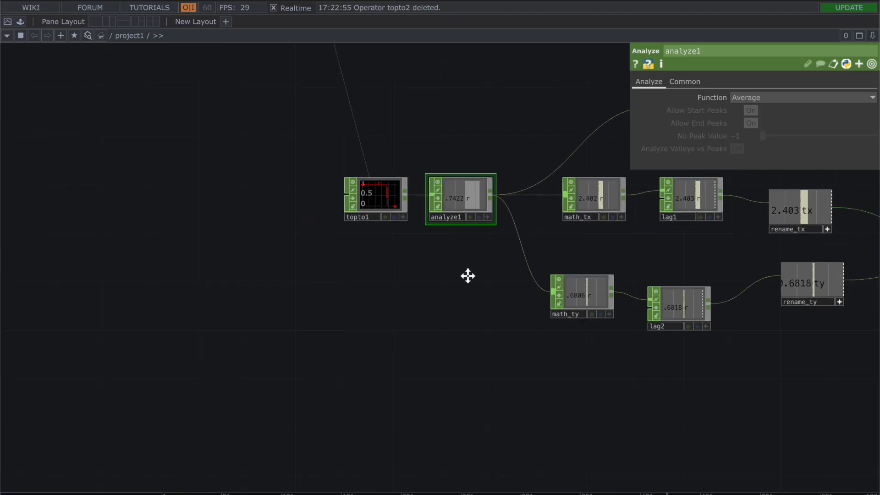
Step: Trace analyze1's input back to the thresh1 image, and check analyze1's Analyze and Common parameters
{"action": "left_click_drag", "start_coordinate": [467, 276], "coordinate": [466, 432]}
{"action": "left_click_drag", "start_coordinate": [421, 222], "coordinate": [454, 324]}
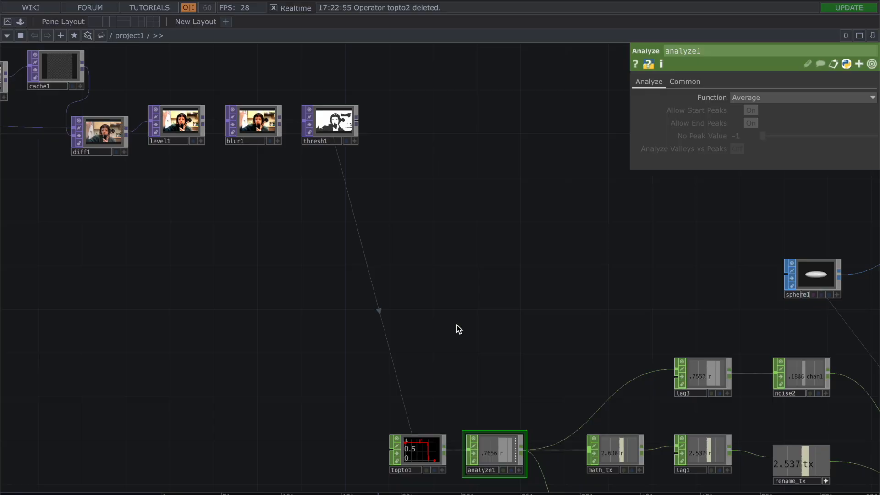
{"action": "left_click_drag", "start_coordinate": [459, 329], "coordinate": [485, 124]}
{"action": "scroll", "coordinate": [493, 235], "scroll_direction": "up", "scroll_amount": 3}
{"action": "left_click_drag", "start_coordinate": [504, 201], "coordinate": [480, 90]}
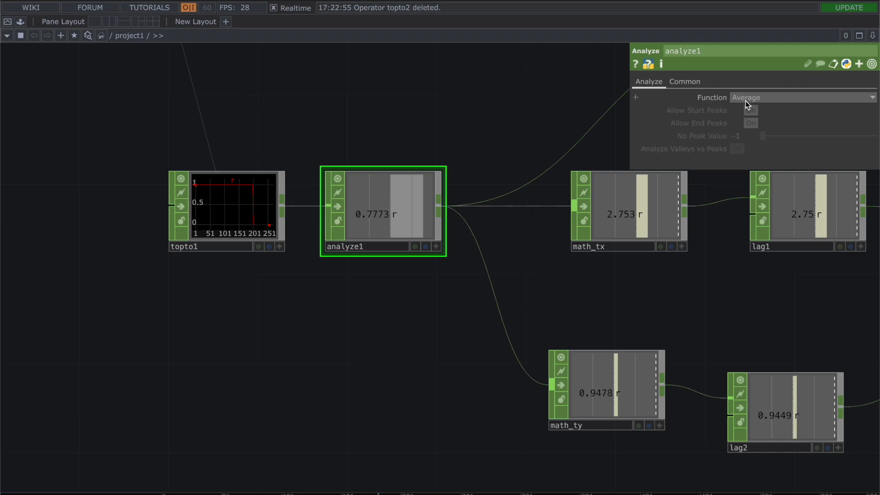
{"action": "left_click", "coordinate": [686, 82]}
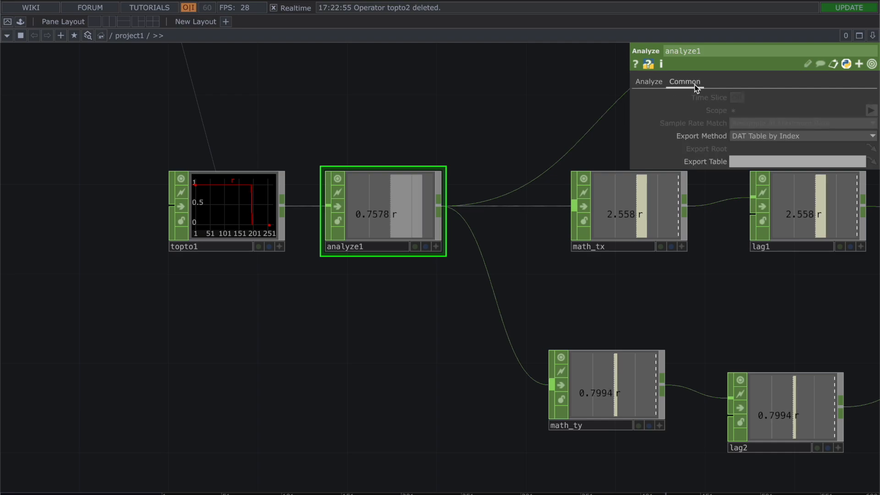
Step: Examine the three branches leaving analyze1 through the math, lag, noise and rename nodes to merge1
{"action": "left_click_drag", "start_coordinate": [486, 141], "coordinate": [201, 122]}
{"action": "scroll", "coordinate": [455, 238], "scroll_direction": "down", "scroll_amount": 2}
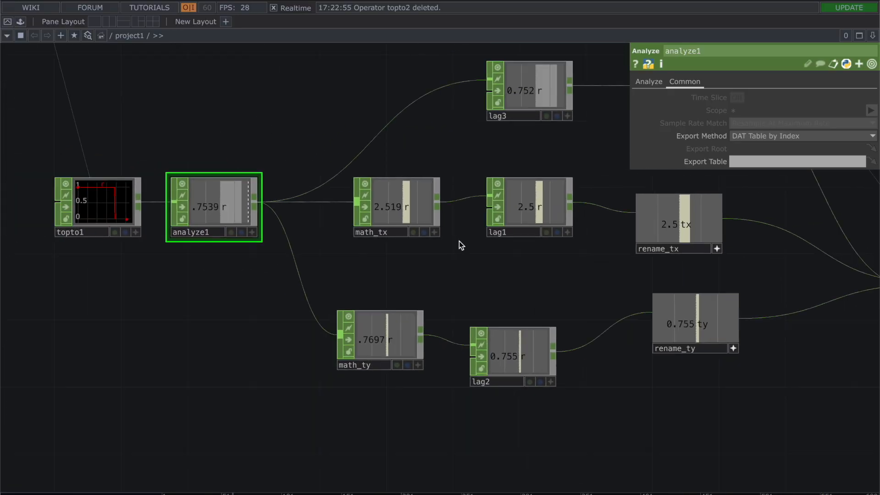
{"action": "left_click_drag", "start_coordinate": [455, 275], "coordinate": [373, 298]}
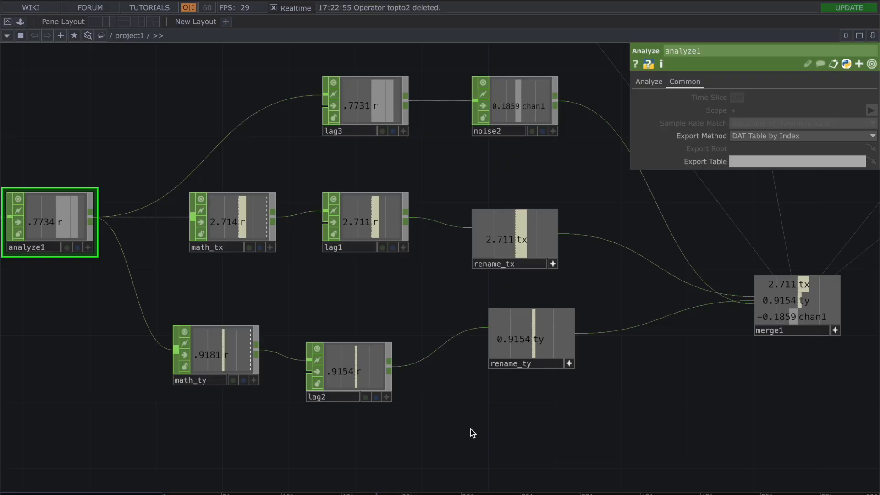
{"action": "scroll", "coordinate": [472, 433], "scroll_direction": "down", "scroll_amount": 1}
{"action": "left_click_drag", "start_coordinate": [102, 389], "coordinate": [120, 334]}
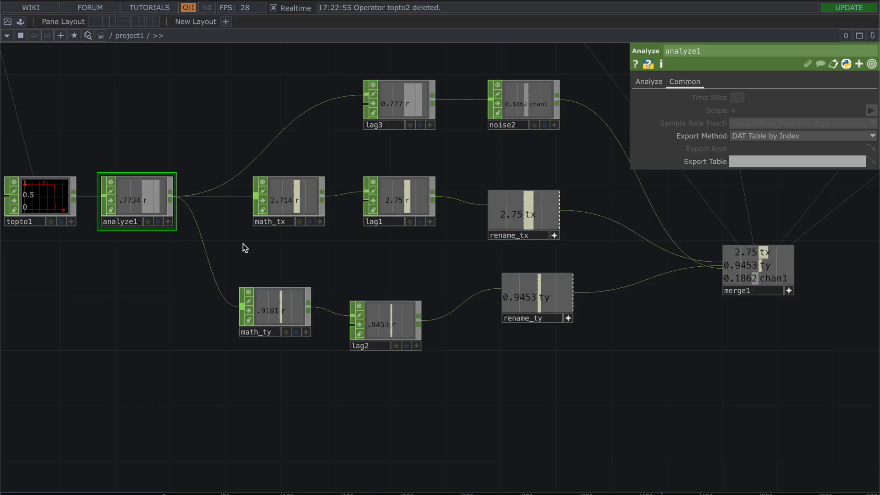
{"action": "scroll", "coordinate": [243, 244], "scroll_direction": "up", "scroll_amount": 1}
{"action": "scroll", "coordinate": [243, 244], "scroll_direction": "up", "scroll_amount": 1}
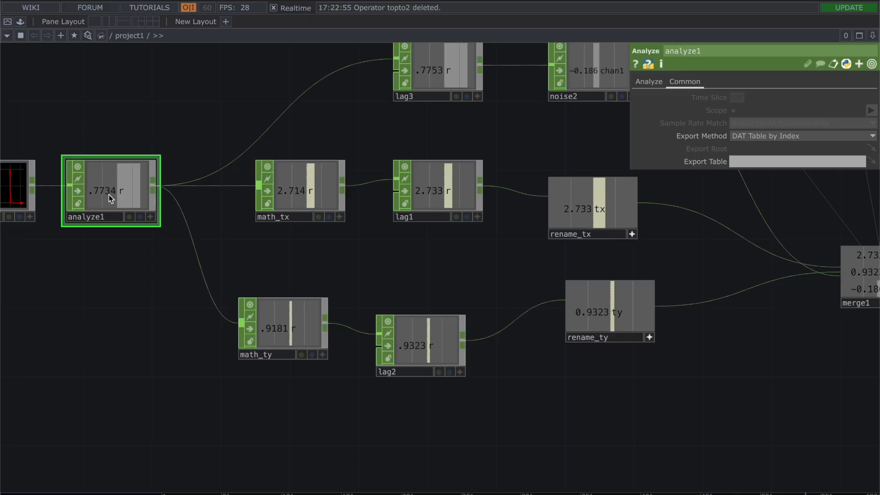
Step: Review math_tx's OP, Mult-Add and Range parameters, and trace its output through lag1 and rename_tx to merge1
{"action": "left_click", "coordinate": [320, 201]}
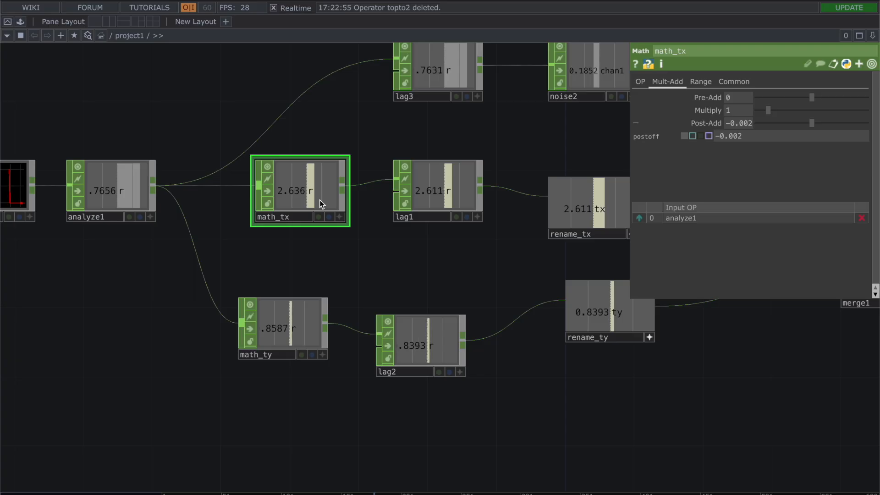
{"action": "left_click", "coordinate": [641, 81]}
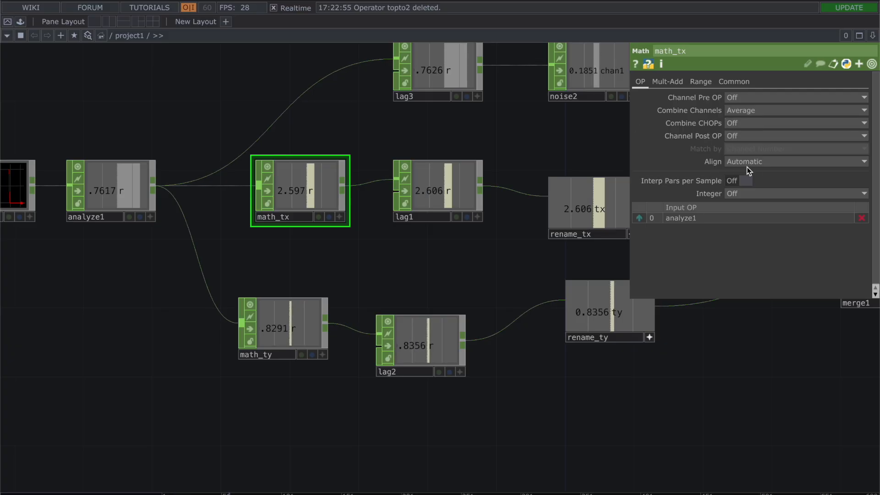
{"action": "left_click", "coordinate": [667, 82]}
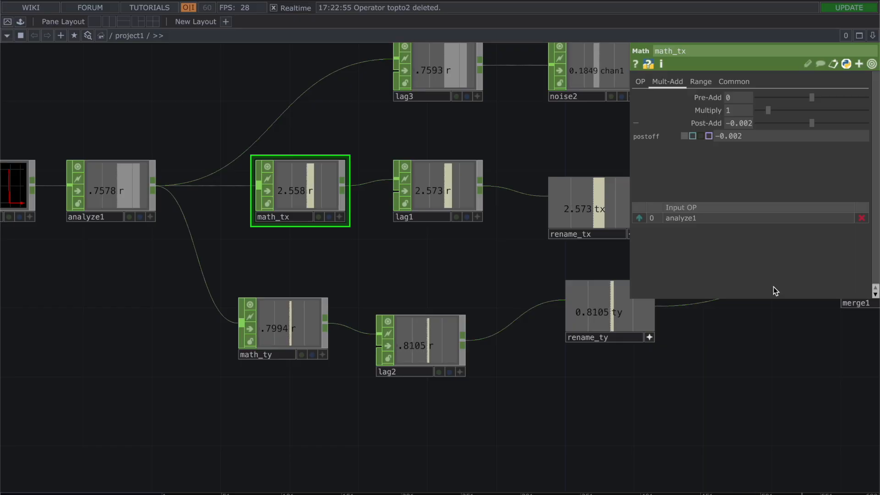
{"action": "left_click_drag", "start_coordinate": [696, 348], "coordinate": [418, 354]}
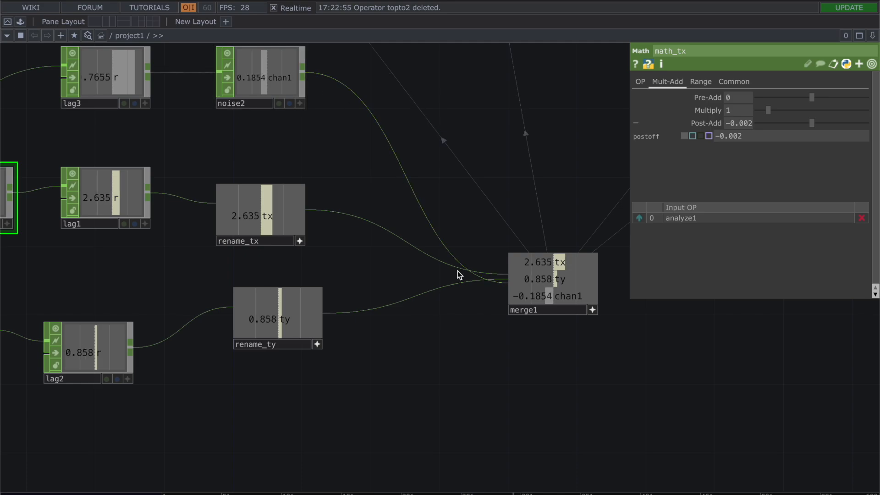
{"action": "scroll", "coordinate": [476, 354], "scroll_direction": "down", "scroll_amount": 3}
{"action": "left_click_drag", "start_coordinate": [573, 328], "coordinate": [596, 323]}
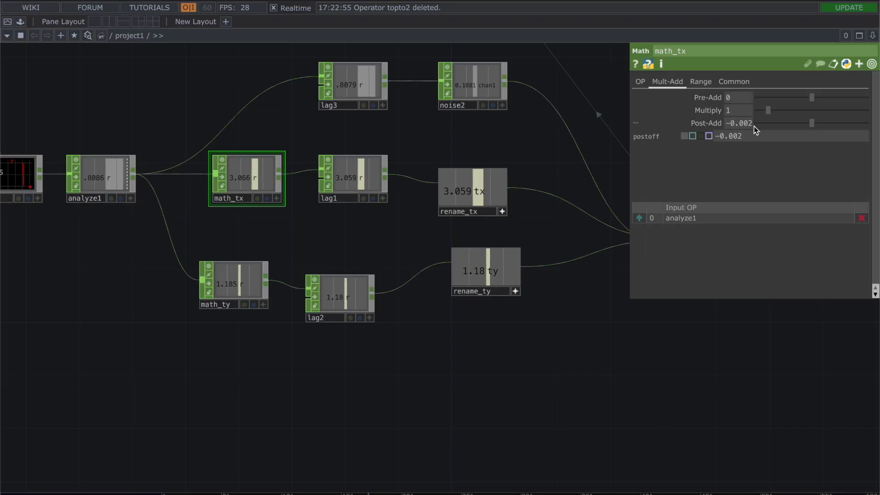
{"action": "left_click", "coordinate": [697, 83]}
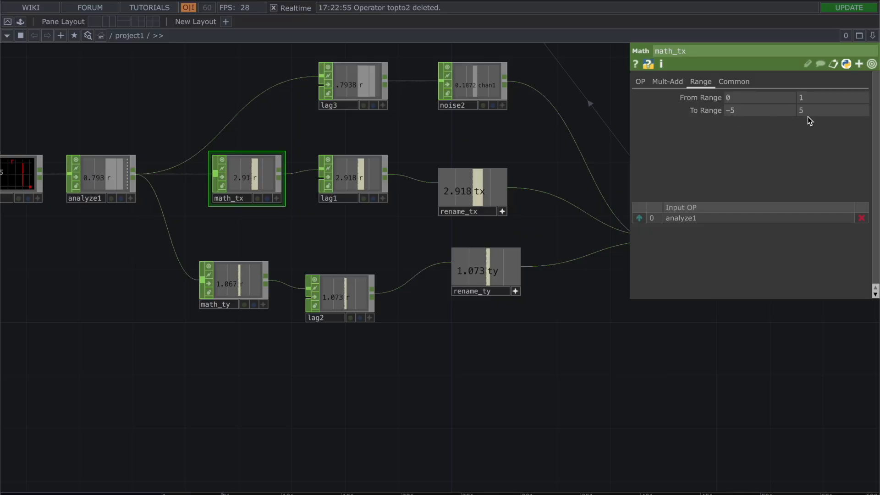
Step: Review math_tx's Common and OP parameters, lag1's Lag settings and rename_tx's From and To channel names
{"action": "left_click", "coordinate": [742, 85]}
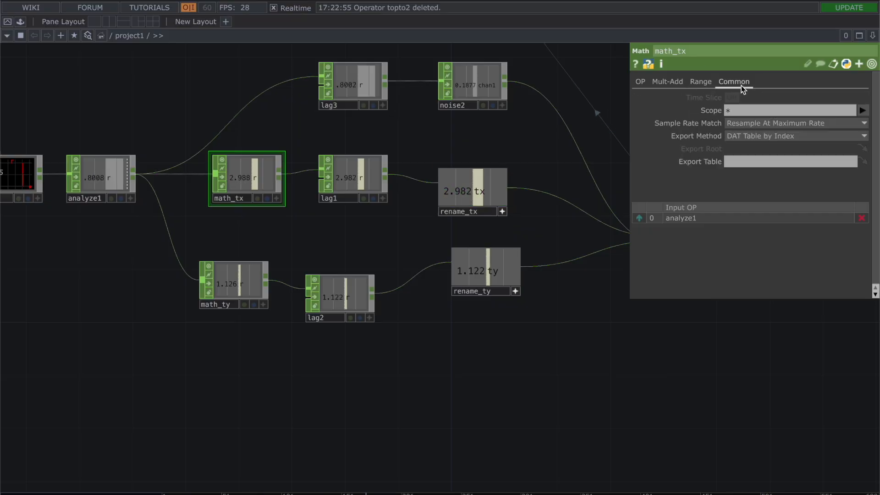
{"action": "left_click", "coordinate": [641, 83]}
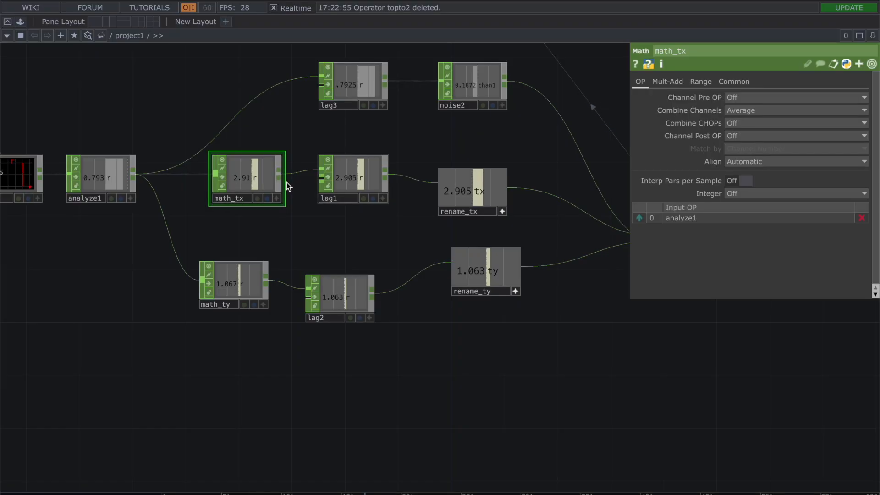
{"action": "left_click", "coordinate": [354, 176]}
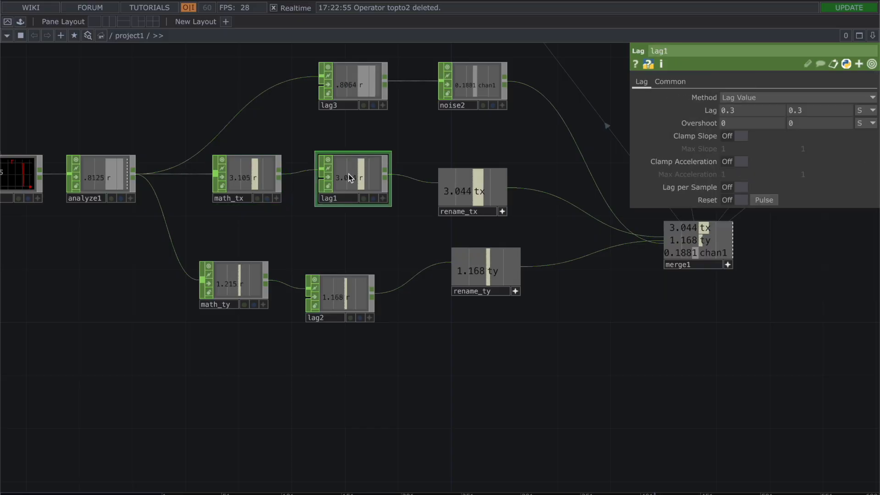
{"action": "left_click_drag", "start_coordinate": [452, 190], "coordinate": [504, 219]}
{"action": "left_click", "coordinate": [483, 188]}
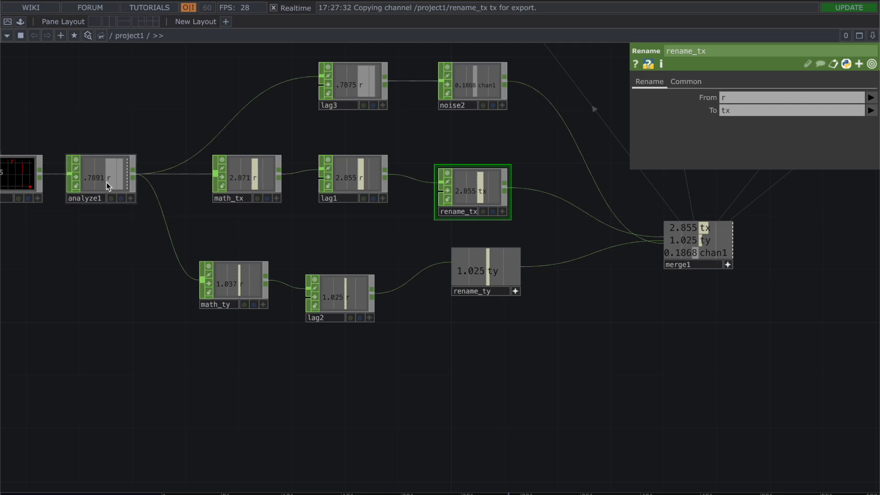
Step: Review math_ty's Mult-Add, OP, Range and Common parameters
{"action": "left_click", "coordinate": [236, 290]}
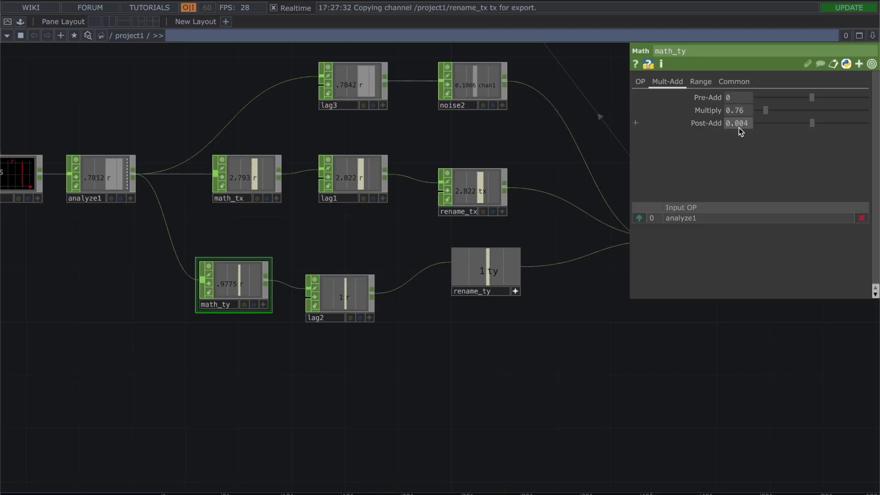
{"action": "left_click", "coordinate": [641, 82]}
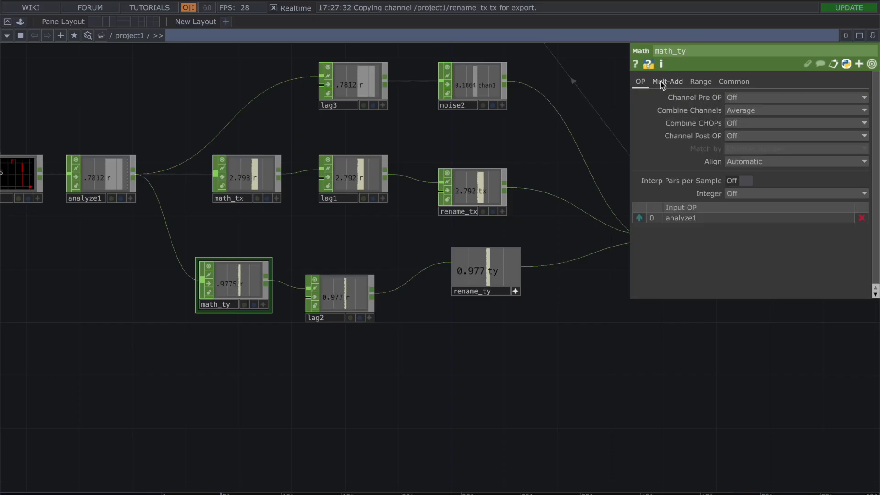
{"action": "left_click", "coordinate": [701, 82]}
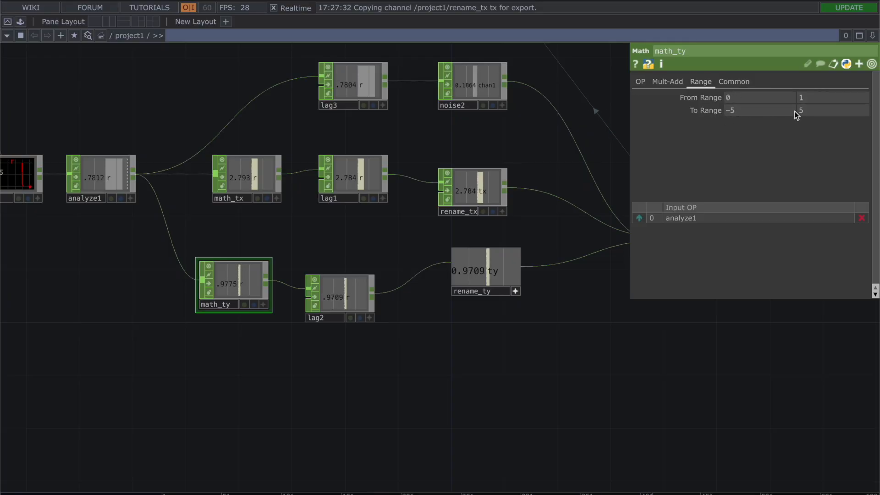
{"action": "left_click", "coordinate": [726, 81]}
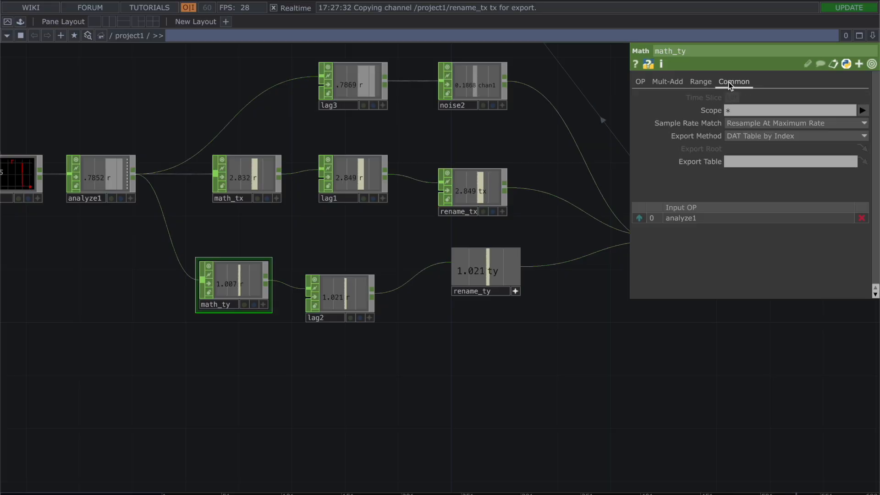
Step: Check lag2's Lag parameters and rename_ty's From and To channel names, comparing rename_ty with rename_tx
{"action": "left_click", "coordinate": [344, 290]}
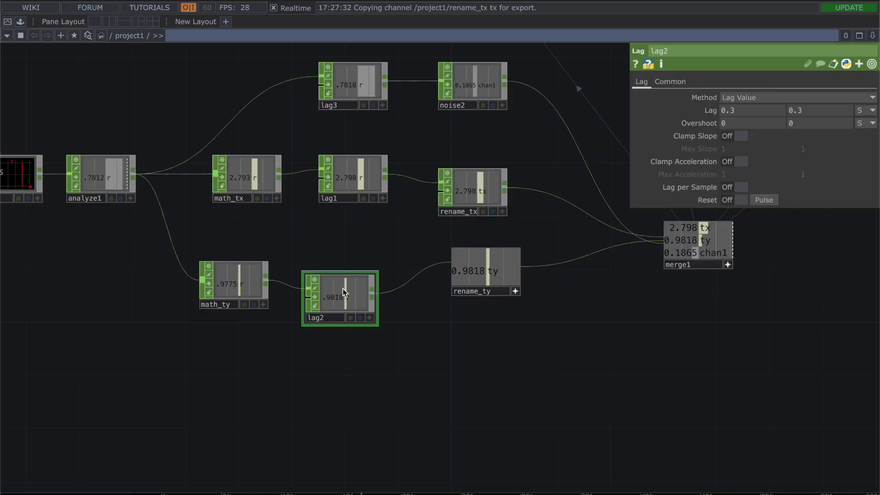
{"action": "left_click", "coordinate": [496, 279]}
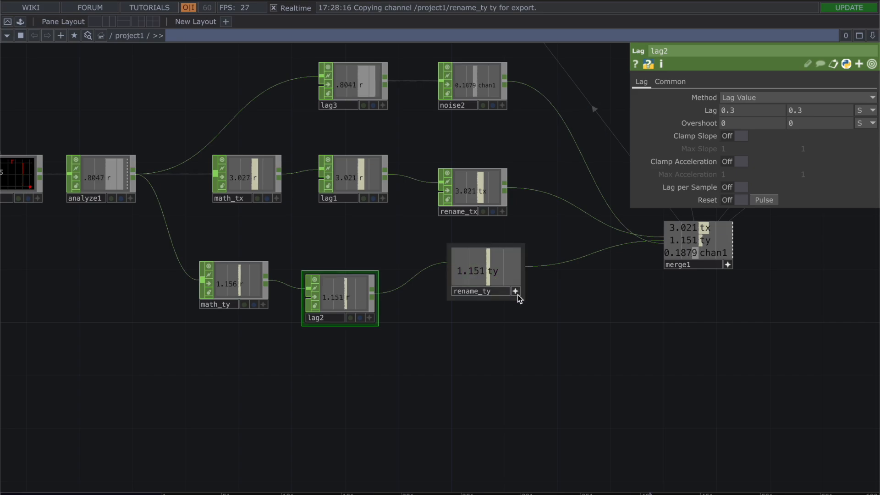
{"action": "left_click", "coordinate": [478, 294]}
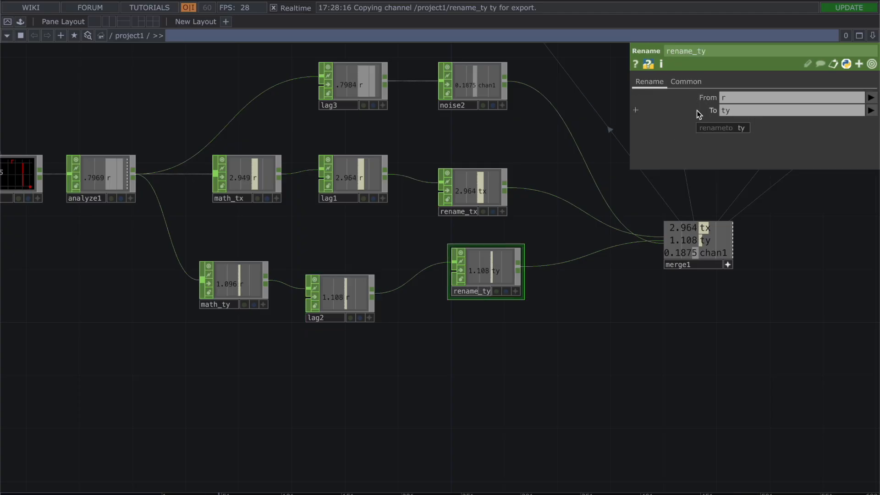
{"action": "left_click", "coordinate": [498, 182]}
{"action": "left_click", "coordinate": [488, 256]}
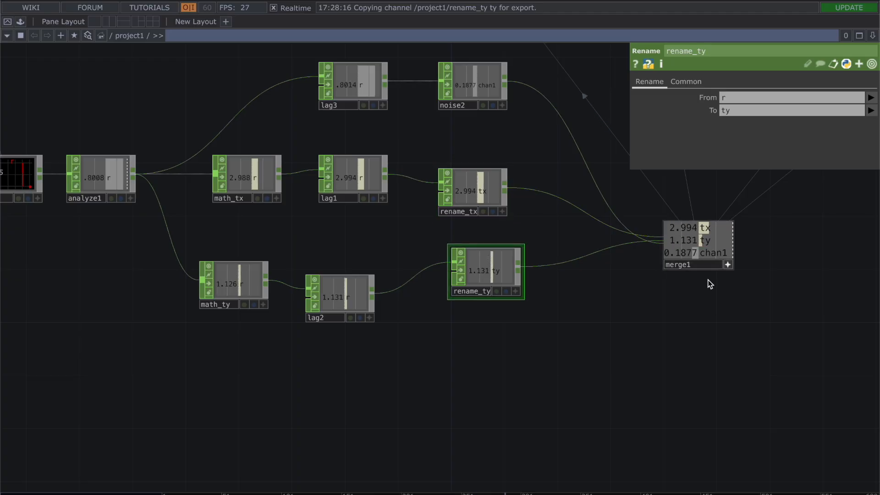
Step: Add a Merge CHOP below merge1 to show its parameters, and delete the added node
{"action": "key", "text": "Tab"}
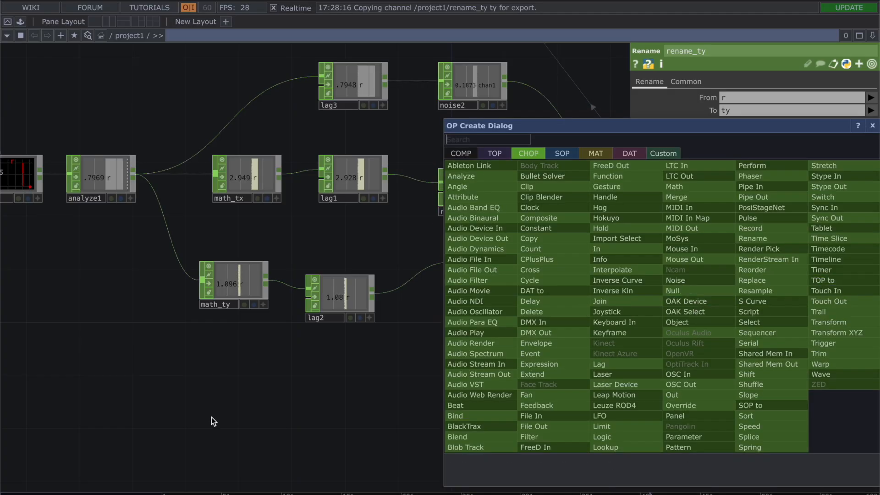
{"action": "type", "text": "merge"}
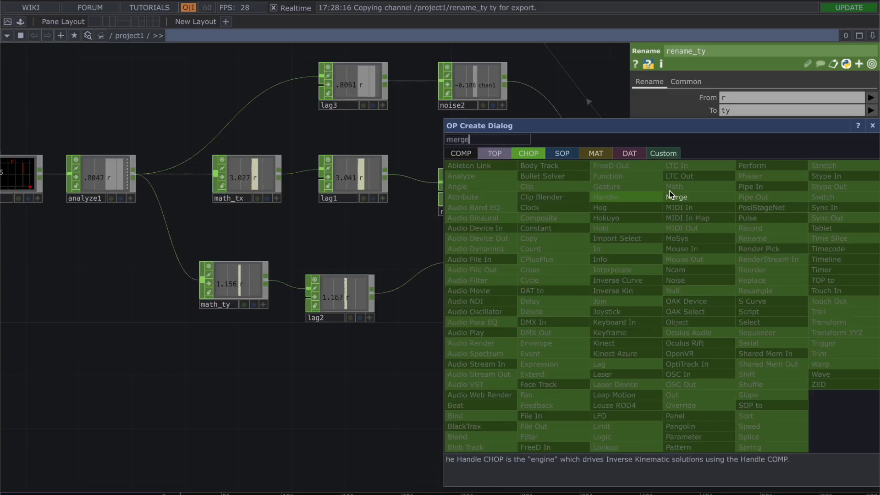
{"action": "left_click", "coordinate": [673, 196]}
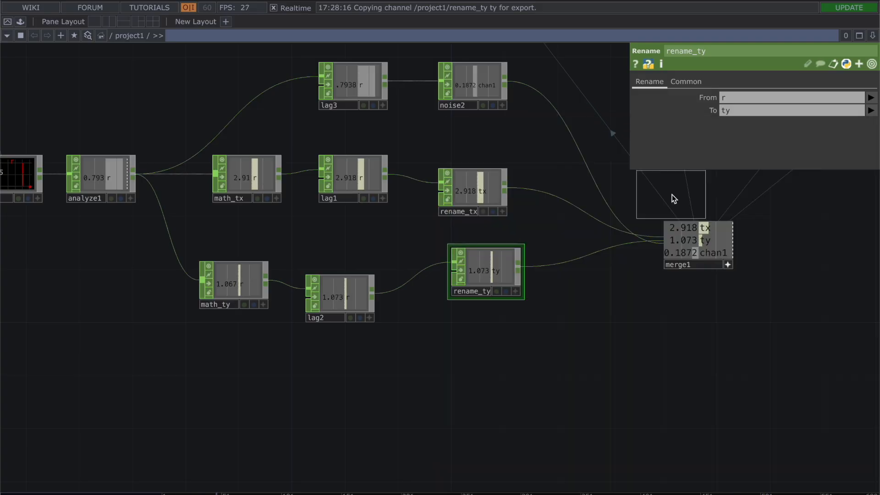
{"action": "left_click", "coordinate": [710, 321]}
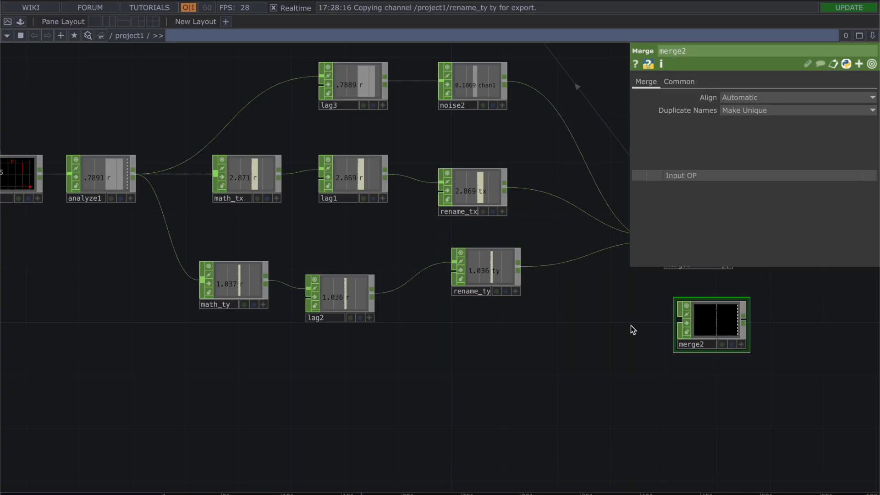
{"action": "key", "text": "p"}
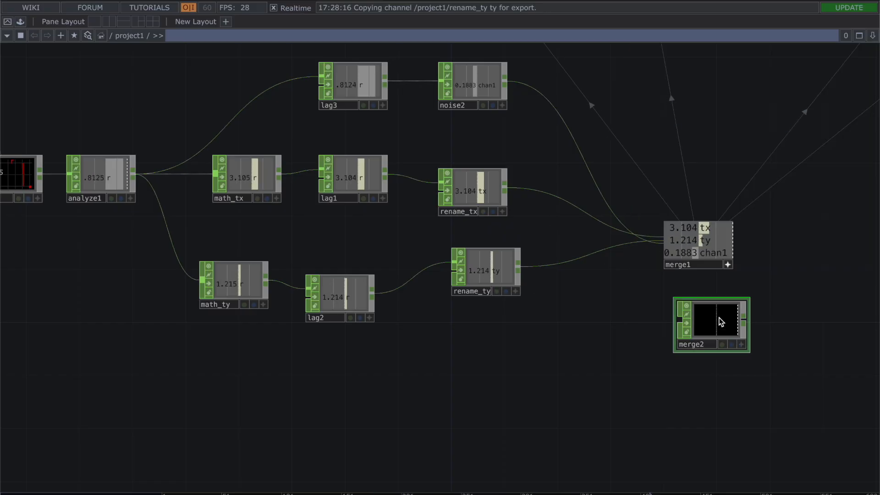
{"action": "key", "text": "Delete"}
Step: Inspect lag3's Lag parameters and trace its input back to analyze1
{"action": "left_click_drag", "start_coordinate": [200, 232], "coordinate": [263, 321]}
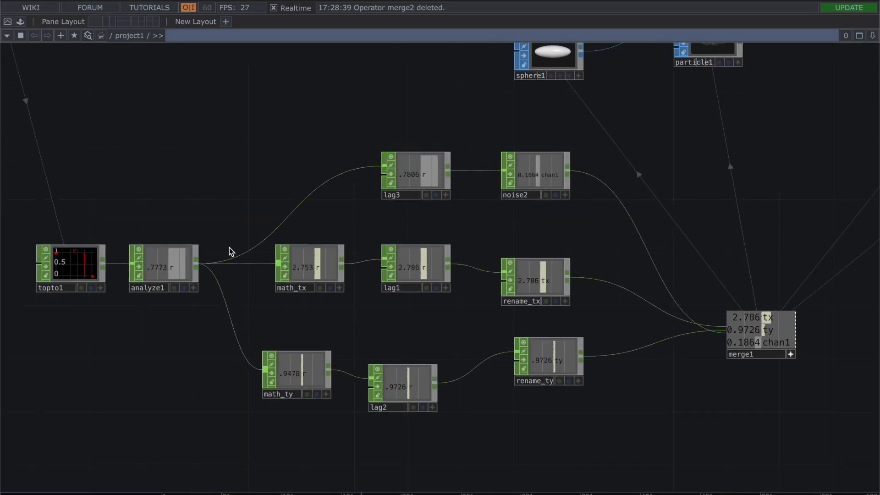
{"action": "left_click", "coordinate": [417, 176]}
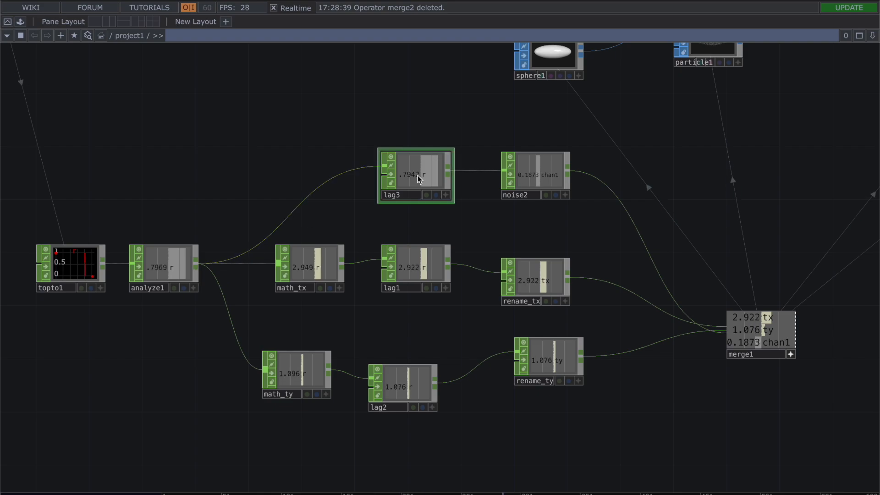
{"action": "key", "text": "p"}
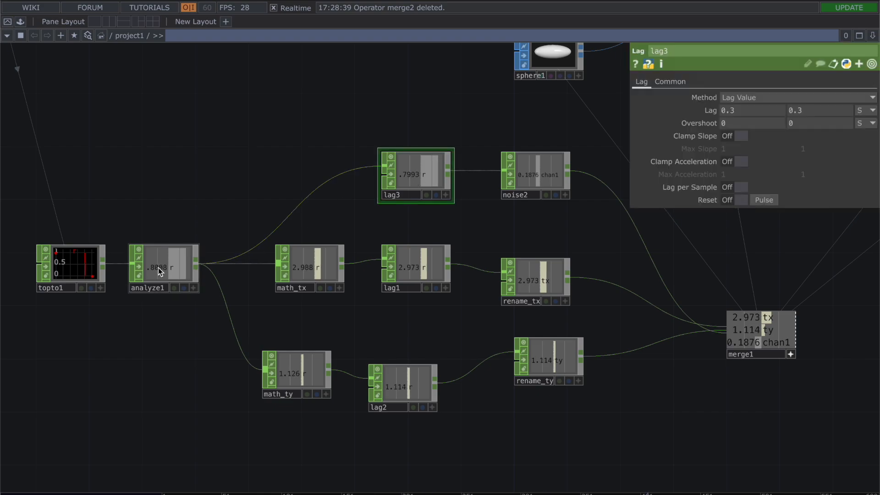
{"action": "key", "text": "p"}
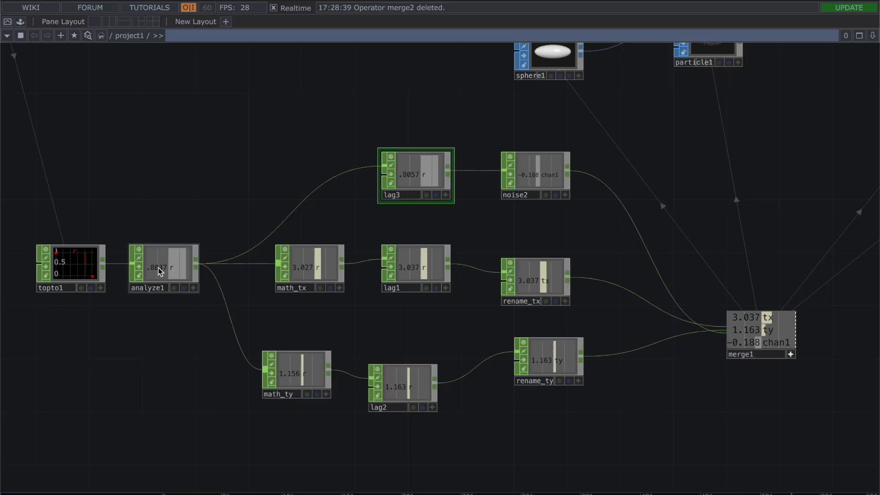
Step: Review noise2's Noise, Transform, Constraints, Channel and Common parameters
{"action": "left_click", "coordinate": [528, 174]}
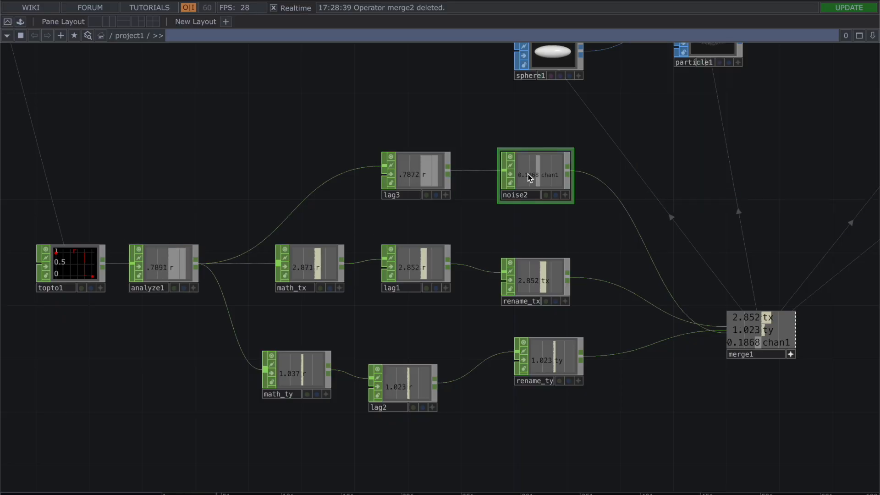
{"action": "key", "text": "p"}
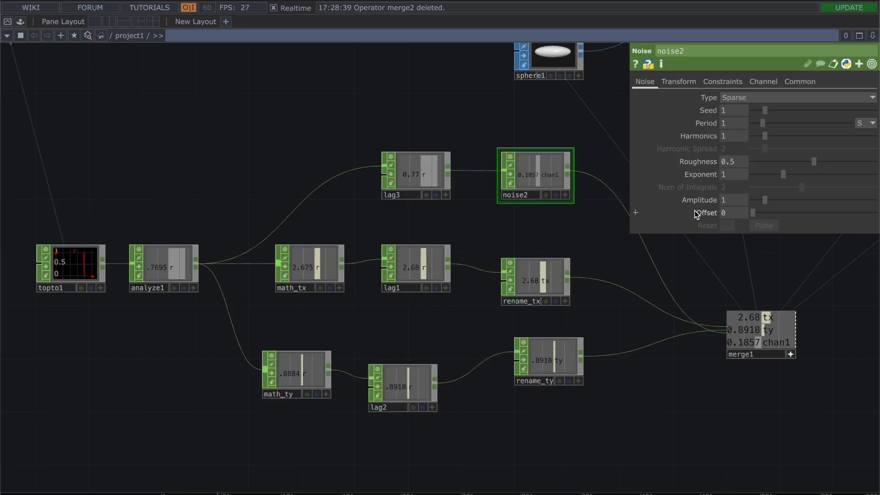
{"action": "left_click", "coordinate": [684, 81]}
{"action": "left_click", "coordinate": [720, 84]}
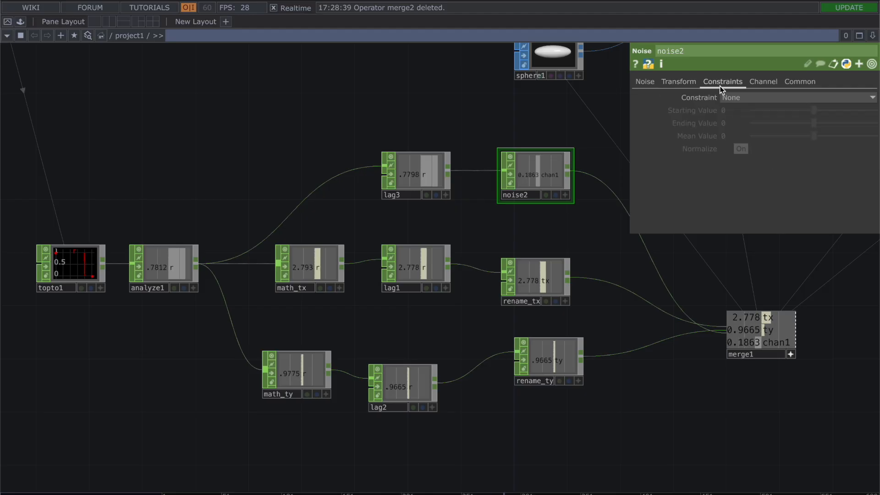
{"action": "left_click", "coordinate": [764, 82]}
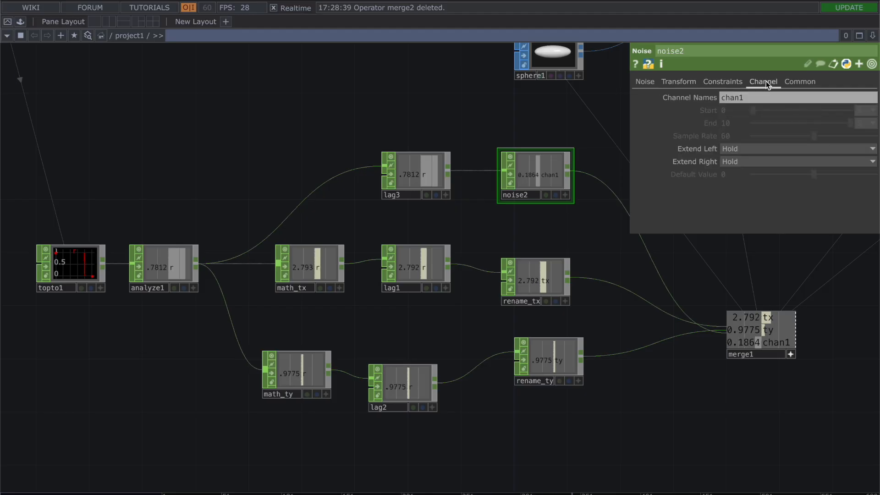
{"action": "left_click", "coordinate": [806, 84]}
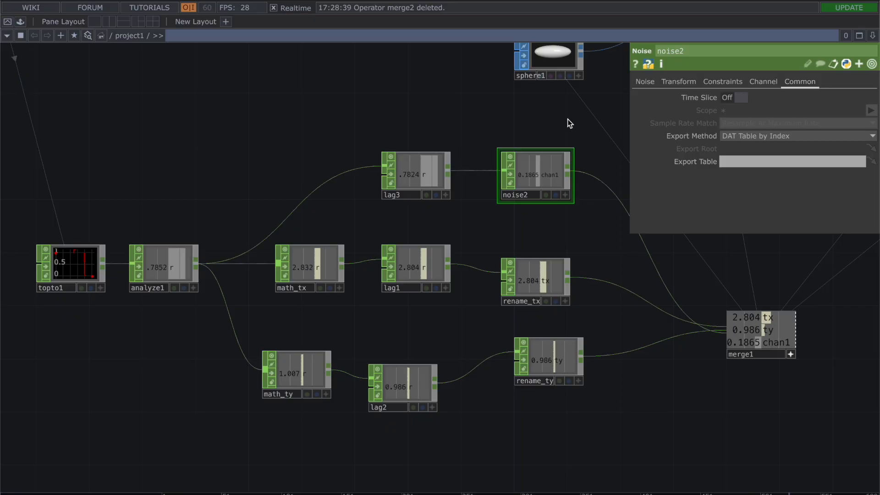
{"action": "key", "text": "p"}
Step: Examine merge1's channels up close and trace its links to sphere1, particle1, constant1 and feedbackEdge
{"action": "scroll", "coordinate": [814, 388], "scroll_direction": "up", "scroll_amount": 1}
{"action": "scroll", "coordinate": [814, 388], "scroll_direction": "up", "scroll_amount": 5}
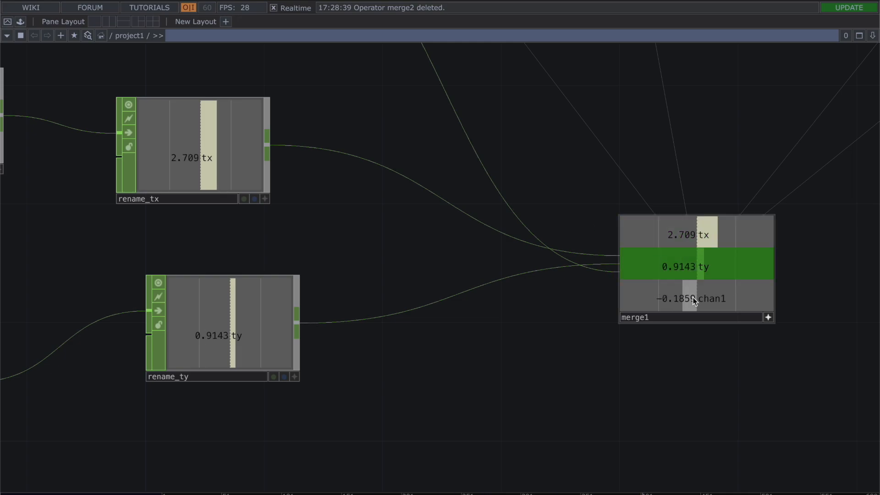
{"action": "scroll", "coordinate": [724, 379], "scroll_direction": "down", "scroll_amount": 8}
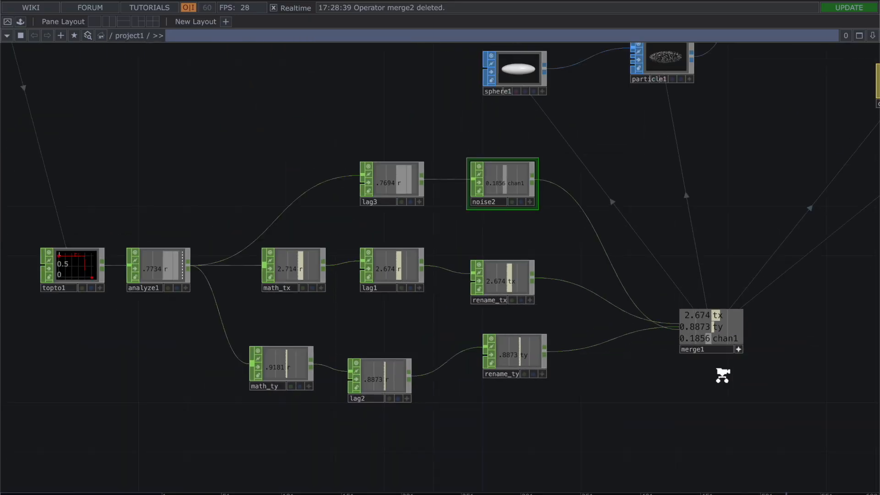
{"action": "scroll", "coordinate": [724, 375], "scroll_direction": "down", "scroll_amount": 3}
{"action": "left_click_drag", "start_coordinate": [794, 403], "coordinate": [558, 364]}
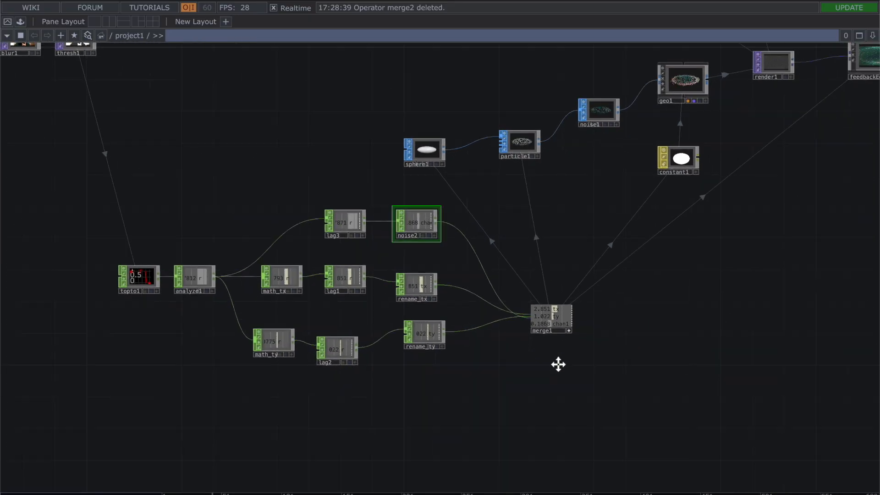
{"action": "left_click_drag", "start_coordinate": [625, 330], "coordinate": [481, 408]}
{"action": "left_click_drag", "start_coordinate": [142, 201], "coordinate": [251, 220]}
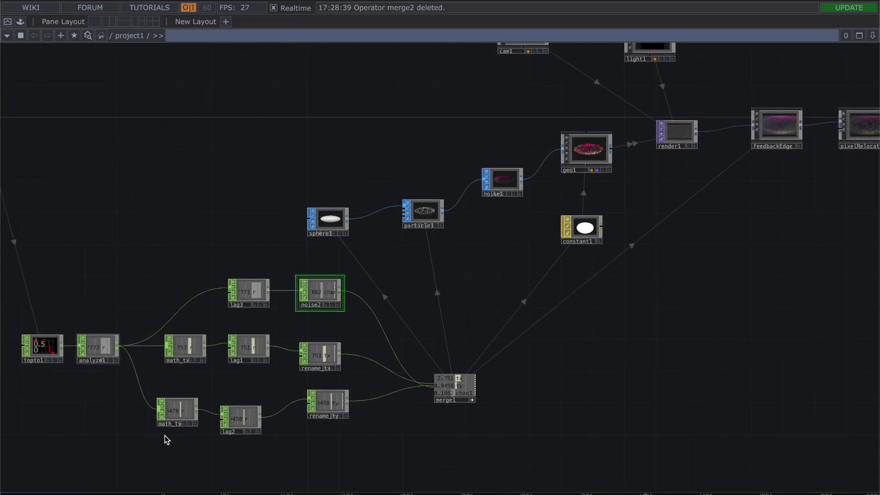
Step: Move the particle1, noise1 and sphere1 nodes up so they line up in a row with geo1
{"action": "left_click_drag", "start_coordinate": [430, 213], "coordinate": [431, 167]}
{"action": "left_click_drag", "start_coordinate": [501, 180], "coordinate": [501, 156]}
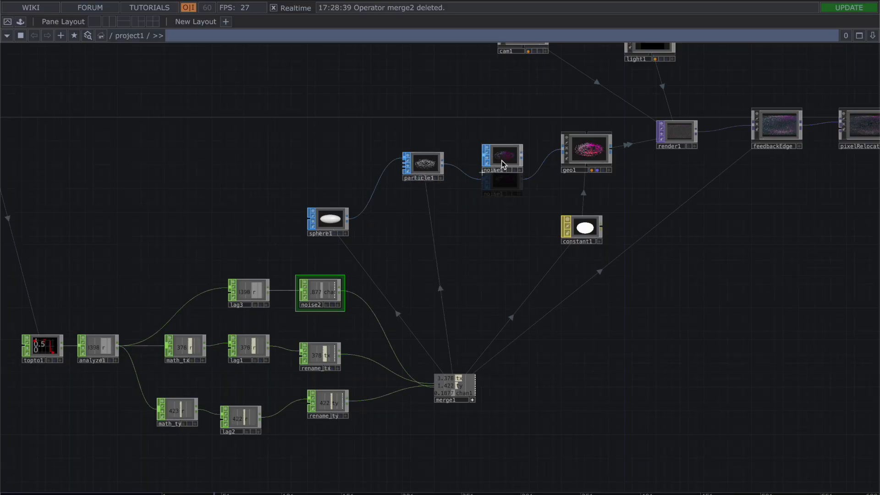
{"action": "left_click_drag", "start_coordinate": [332, 228], "coordinate": [333, 172]}
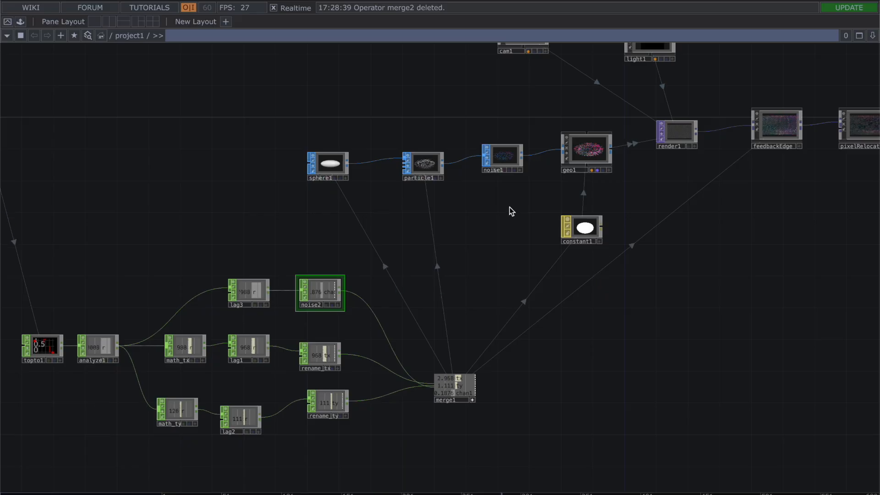
Step: Examine noise1's particle preview up close and its place between particle1 and geo1
{"action": "scroll", "coordinate": [511, 211], "scroll_direction": "up", "scroll_amount": 5}
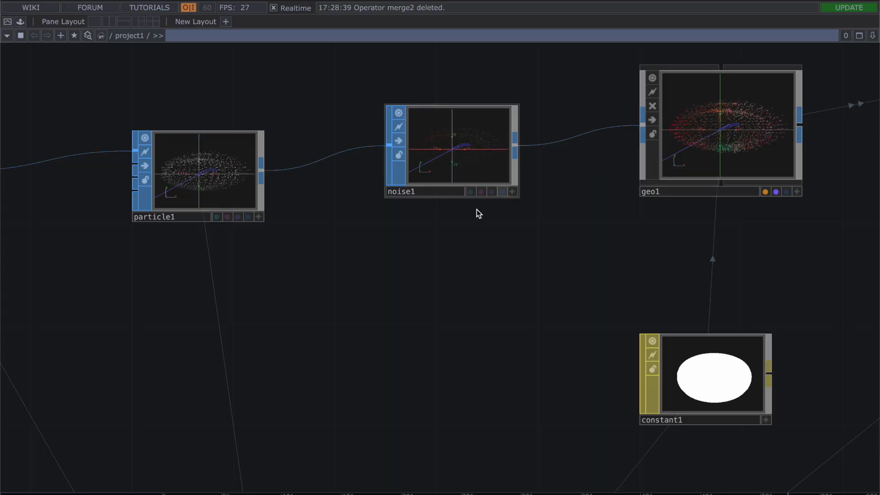
{"action": "scroll", "coordinate": [448, 226], "scroll_direction": "up", "scroll_amount": 1}
{"action": "scroll", "coordinate": [448, 226], "scroll_direction": "up", "scroll_amount": 4}
{"action": "left_click_drag", "start_coordinate": [478, 208], "coordinate": [466, 376]}
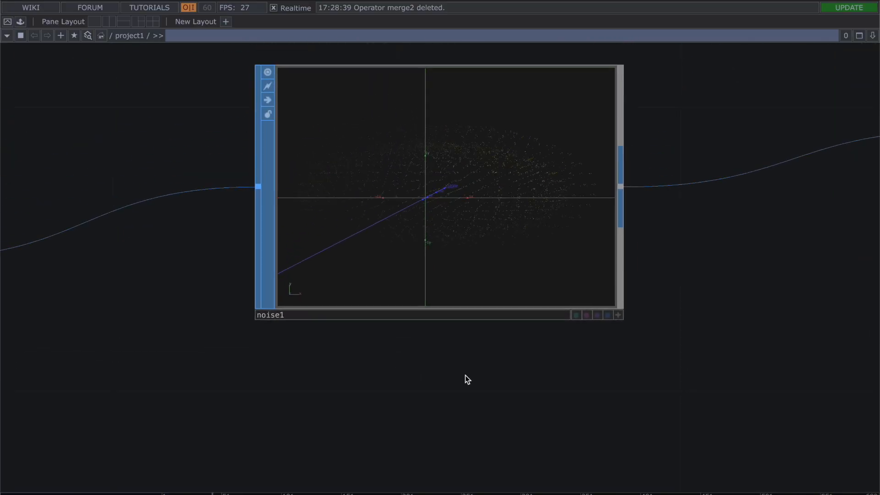
{"action": "scroll", "coordinate": [466, 376], "scroll_direction": "down", "scroll_amount": 6}
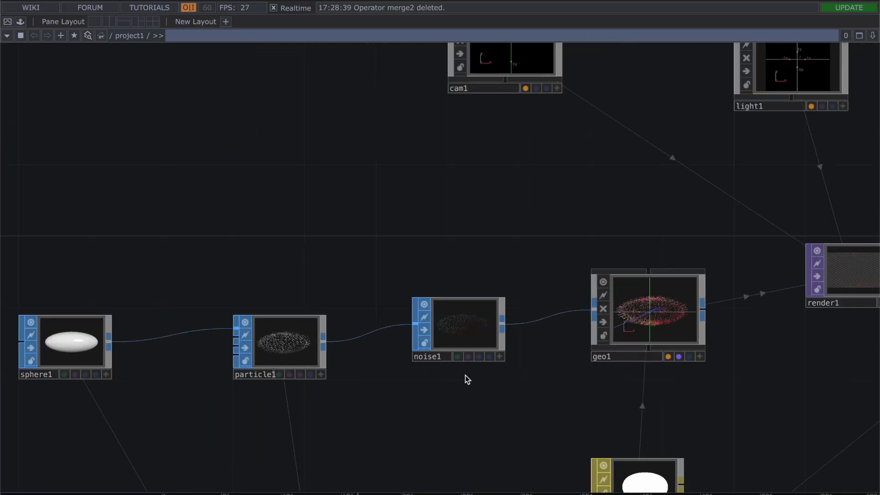
Step: Select sphere1 and look up the available SOP operators in the operator list without adding one
{"action": "scroll", "coordinate": [432, 397], "scroll_direction": "down", "scroll_amount": 2}
{"action": "left_click_drag", "start_coordinate": [432, 397], "coordinate": [721, 195]}
{"action": "left_click_drag", "start_coordinate": [399, 242], "coordinate": [420, 201]}
{"action": "left_click", "coordinate": [399, 148]}
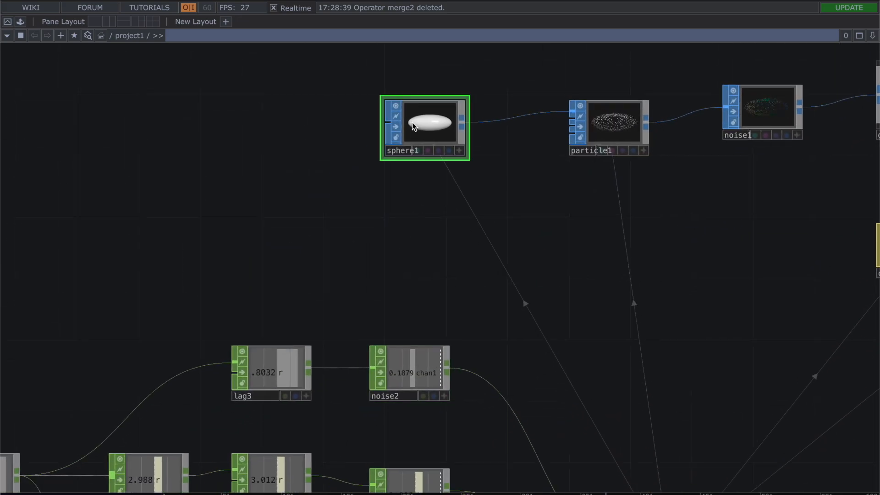
{"action": "right_click", "coordinate": [398, 197]}
{"action": "left_click", "coordinate": [430, 75]}
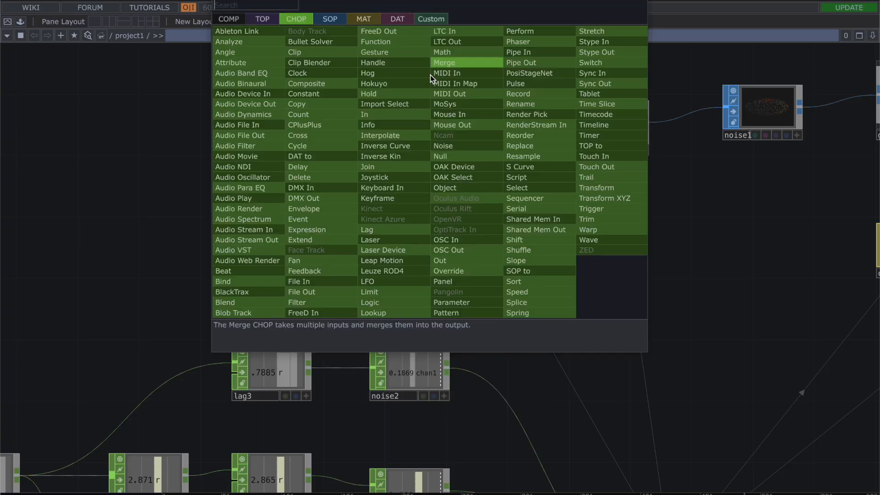
{"action": "left_click", "coordinate": [331, 20]}
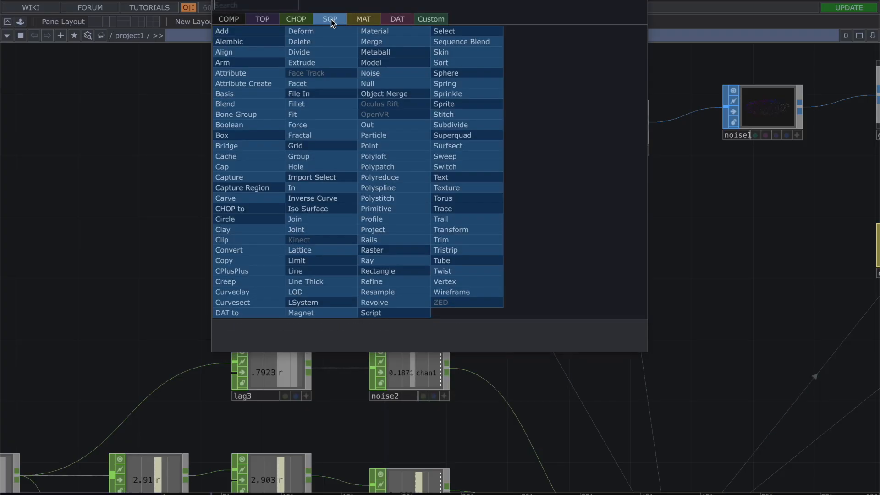
{"action": "left_click", "coordinate": [132, 141]}
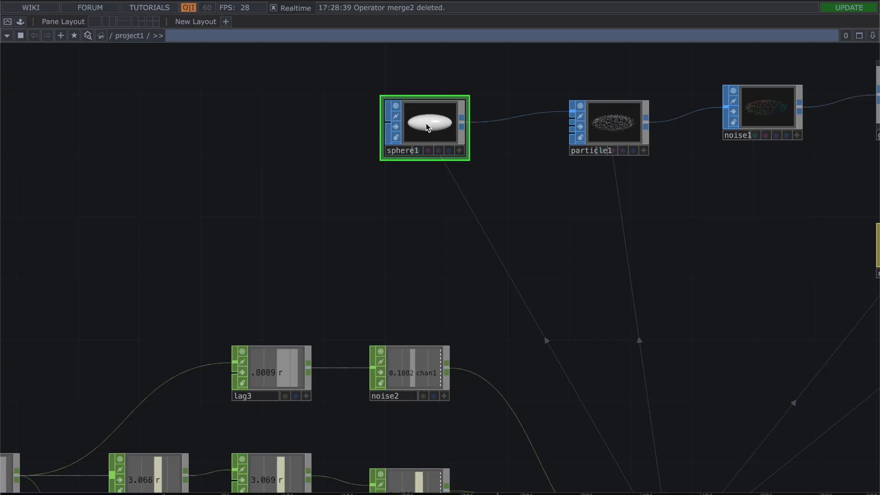
Step: Review sphere1's Sphere and Detail parameters and its connection to particle1 and noise1
{"action": "key", "text": "p"}
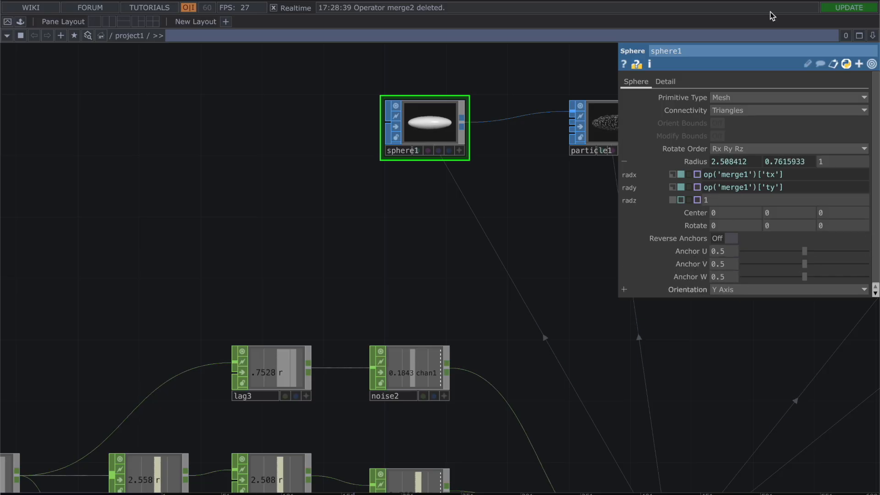
{"action": "left_click", "coordinate": [673, 81]}
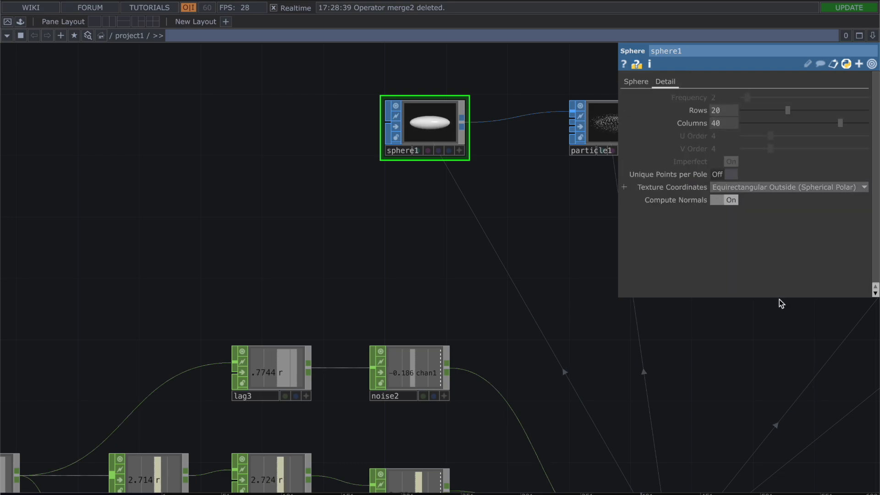
{"action": "left_click_drag", "start_coordinate": [790, 331], "coordinate": [485, 333]}
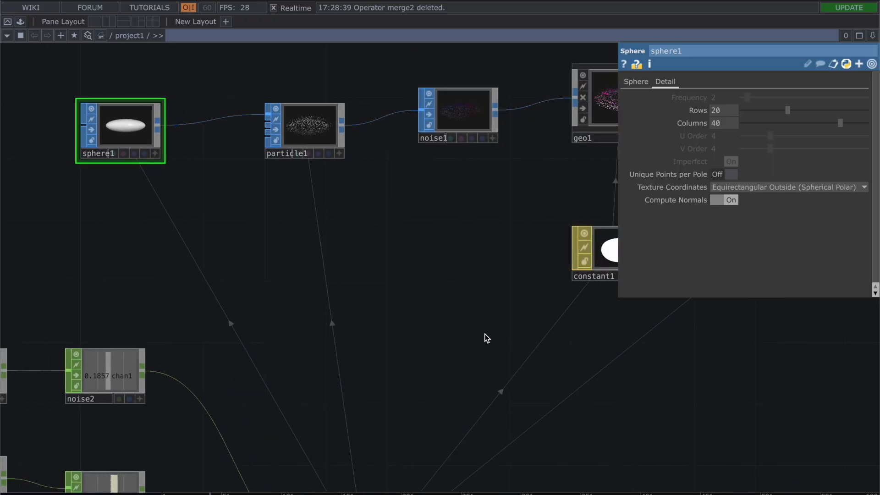
{"action": "left_click_drag", "start_coordinate": [403, 245], "coordinate": [541, 258]}
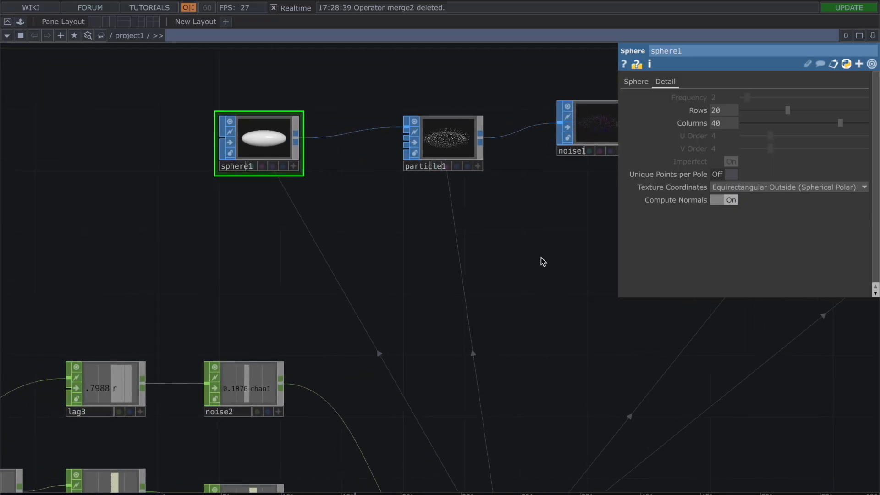
{"action": "key", "text": "p"}
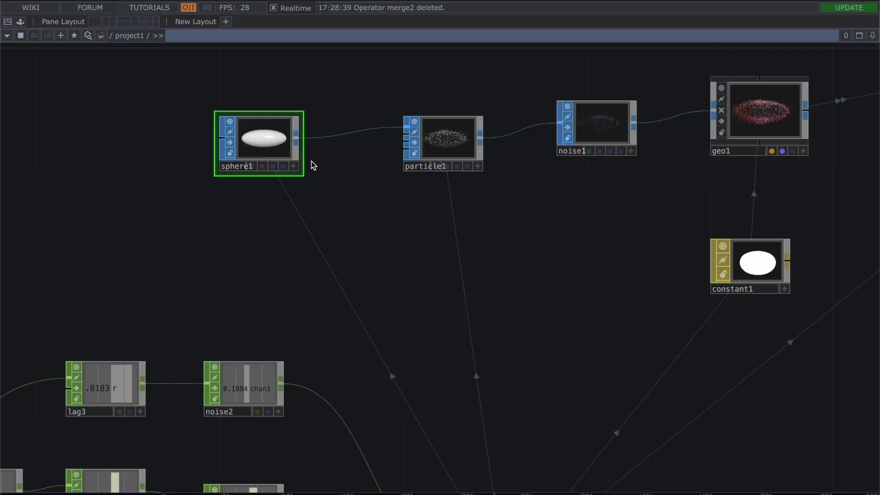
Step: Review particle1's Particles, State and Limits parameters
{"action": "left_click", "coordinate": [454, 138]}
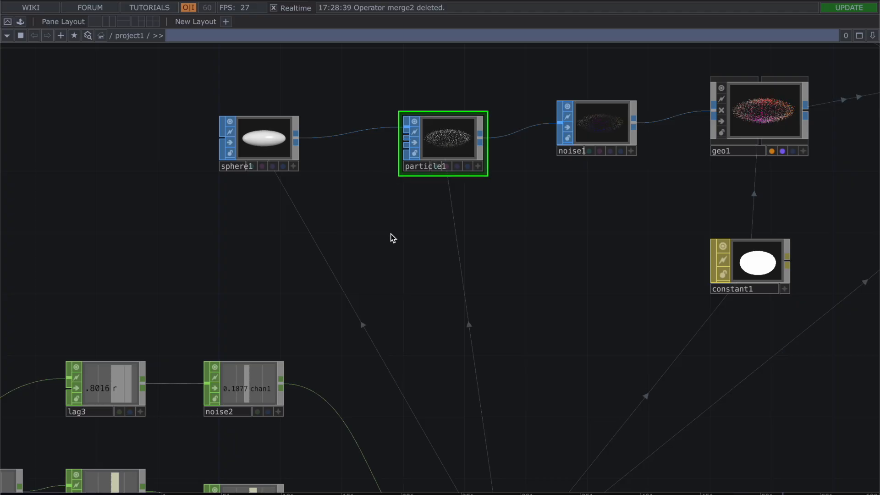
{"action": "key", "text": "p"}
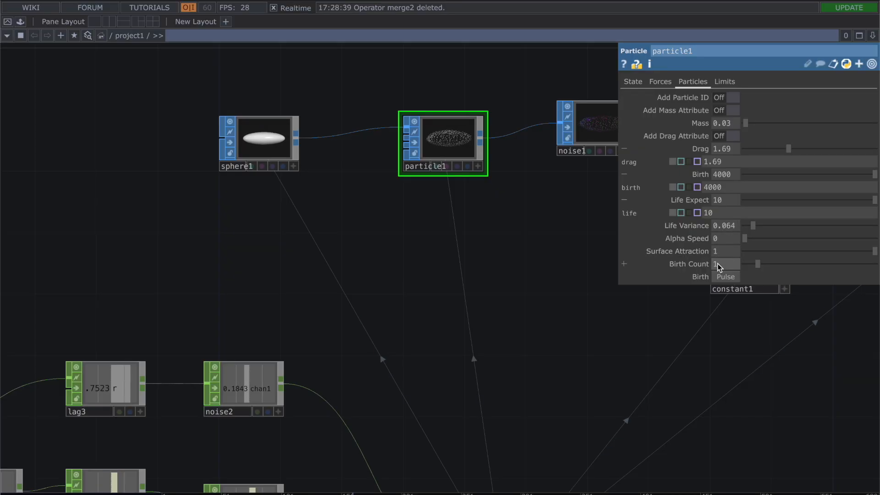
{"action": "left_click", "coordinate": [636, 81]}
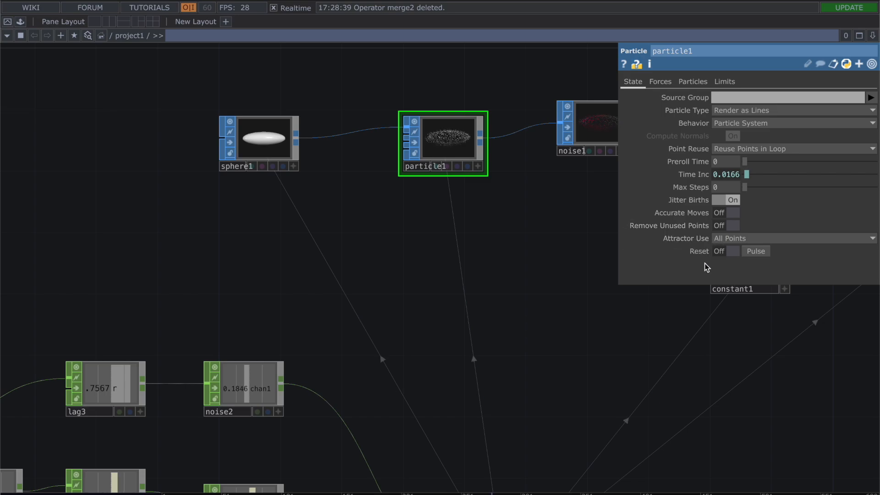
{"action": "left_click", "coordinate": [700, 81]}
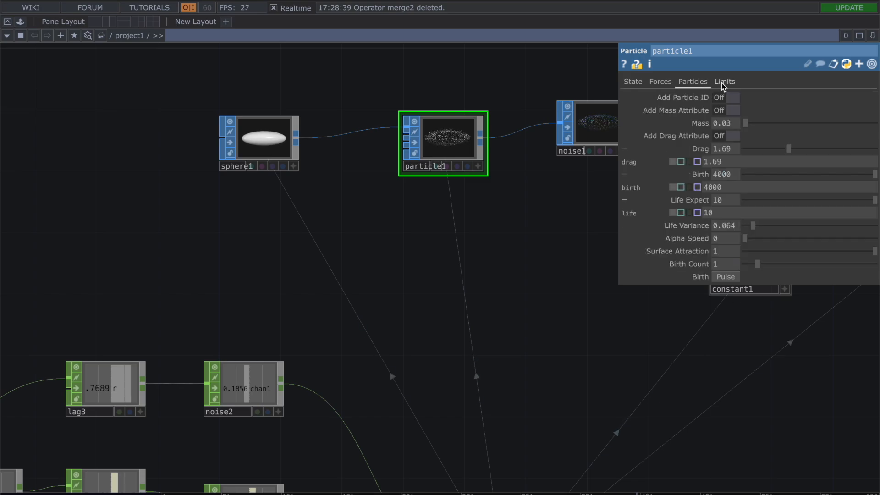
{"action": "left_click", "coordinate": [721, 82]}
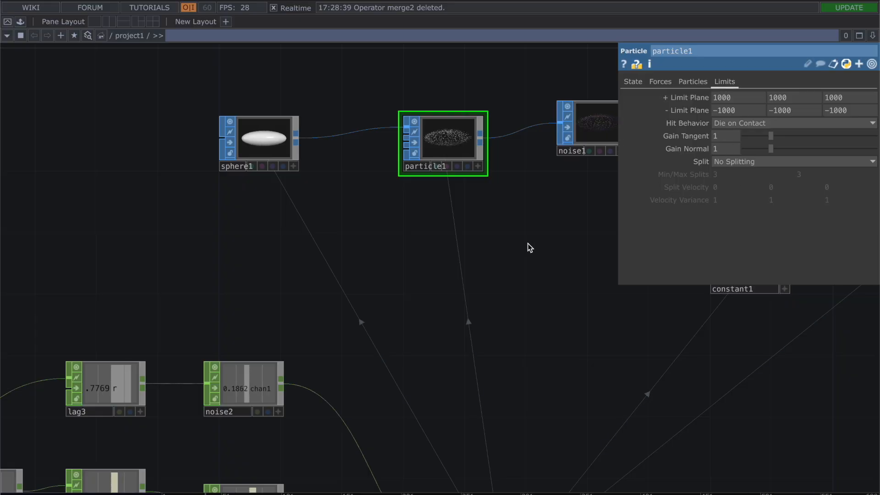
{"action": "key", "text": "p"}
Step: Review noise1's Noise and Transform parameters, including the expression behind its Z translation
{"action": "left_click_drag", "start_coordinate": [548, 238], "coordinate": [378, 275]}
{"action": "left_click", "coordinate": [377, 165]}
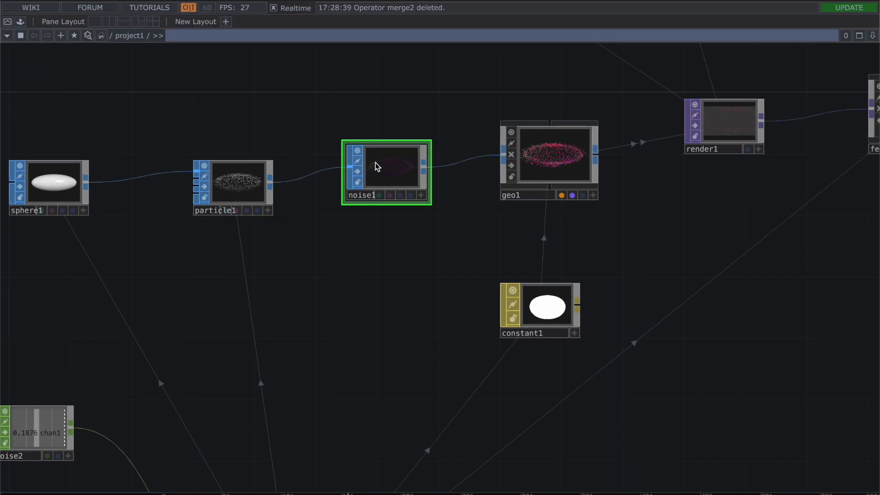
{"action": "key", "text": "p"}
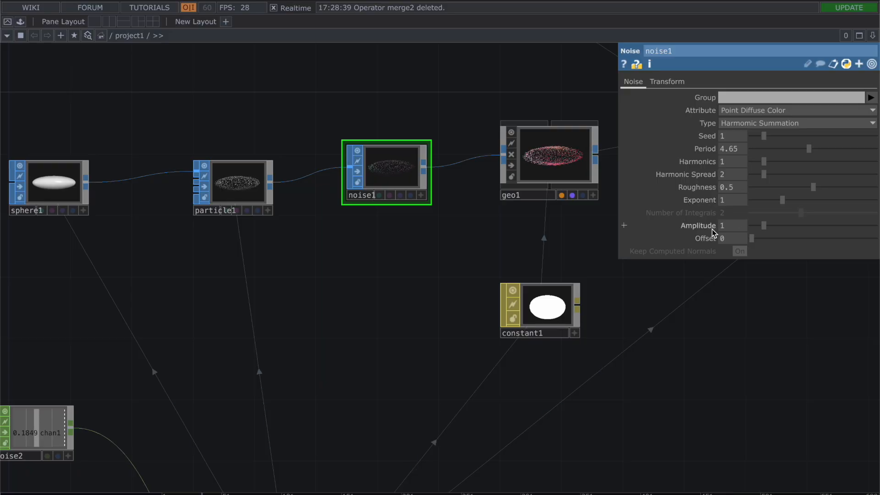
{"action": "left_click", "coordinate": [670, 79]}
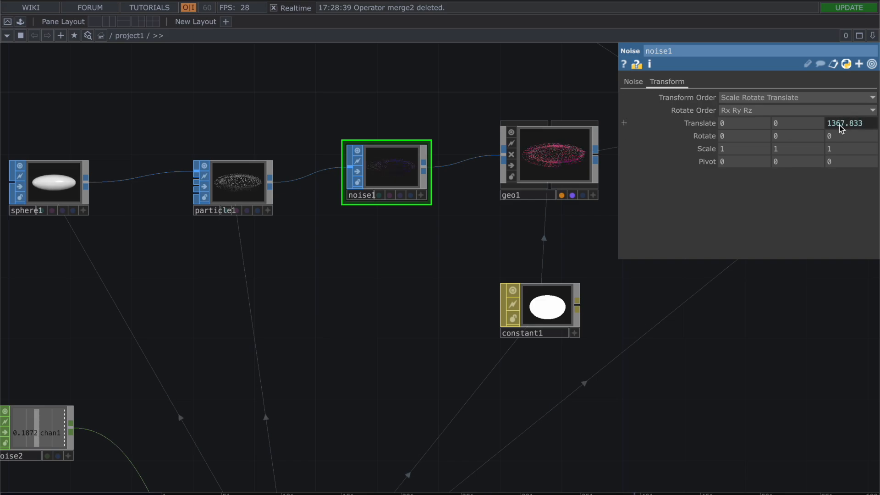
{"action": "left_click", "coordinate": [687, 123]}
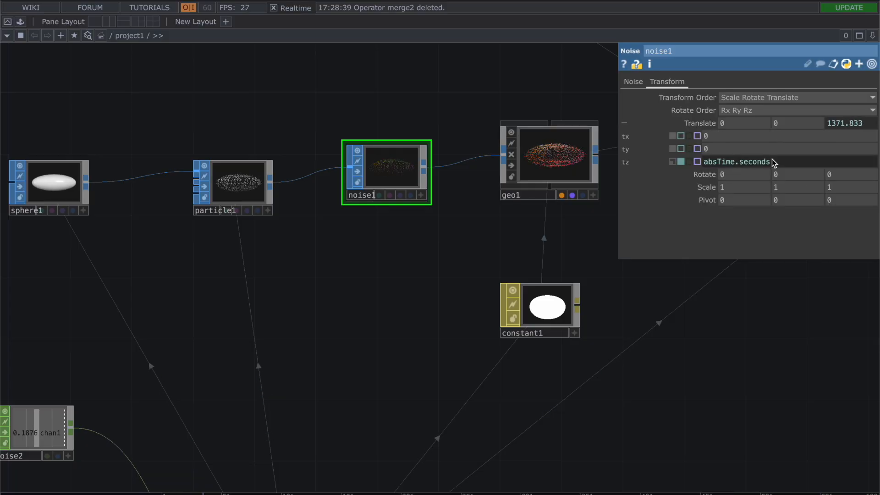
{"action": "left_click", "coordinate": [706, 165]}
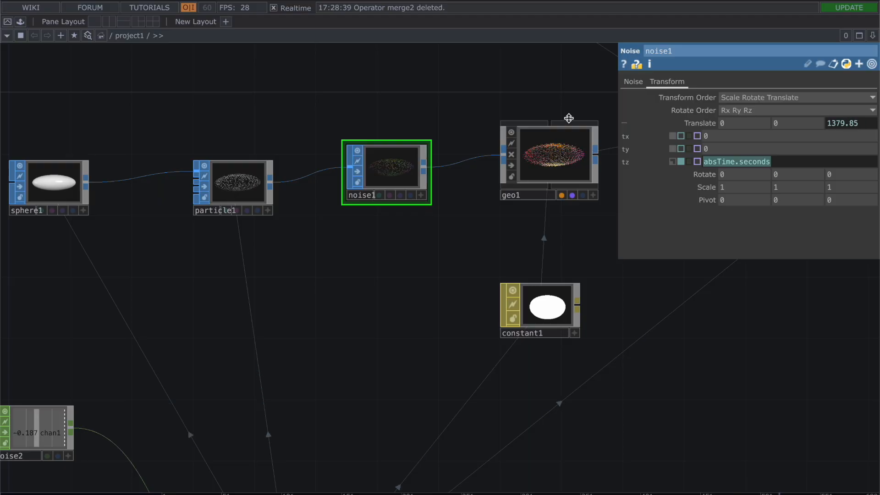
{"action": "left_click", "coordinate": [490, 256]}
{"action": "key", "text": "p"}
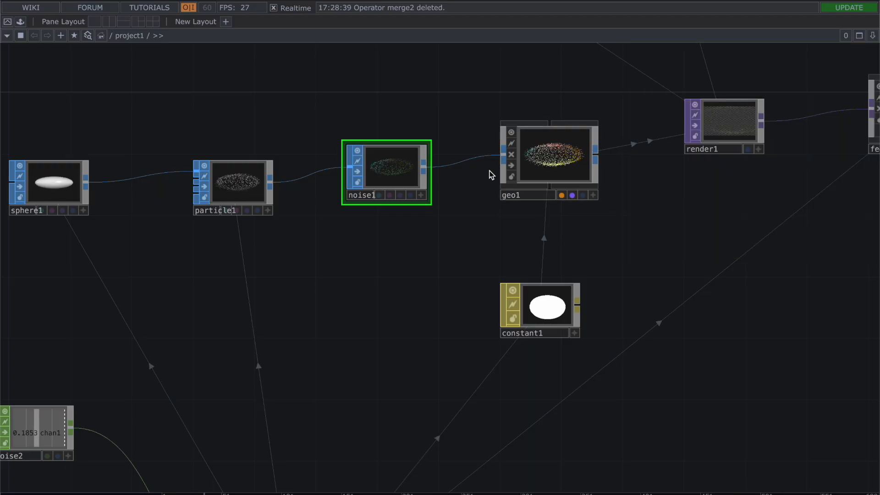
Step: Select geo1 and pull a trial wire out of noise1's output without connecting it
{"action": "left_click", "coordinate": [550, 170]}
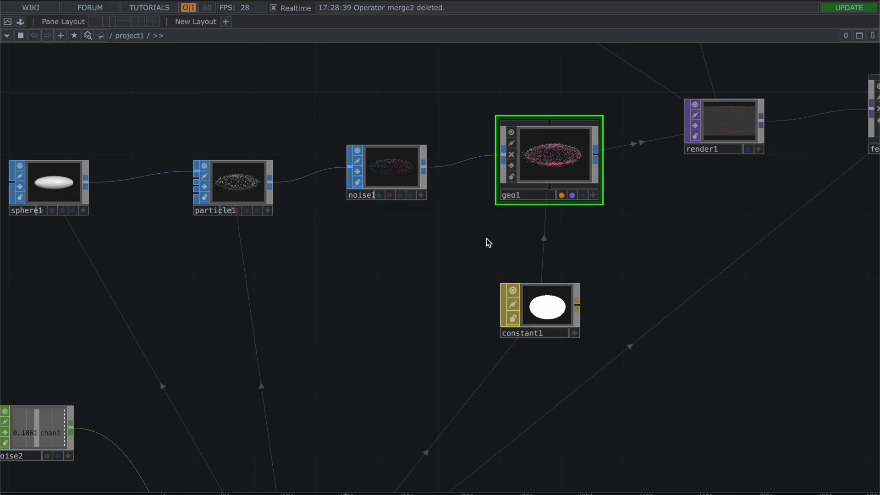
{"action": "left_click_drag", "start_coordinate": [428, 159], "coordinate": [508, 76]}
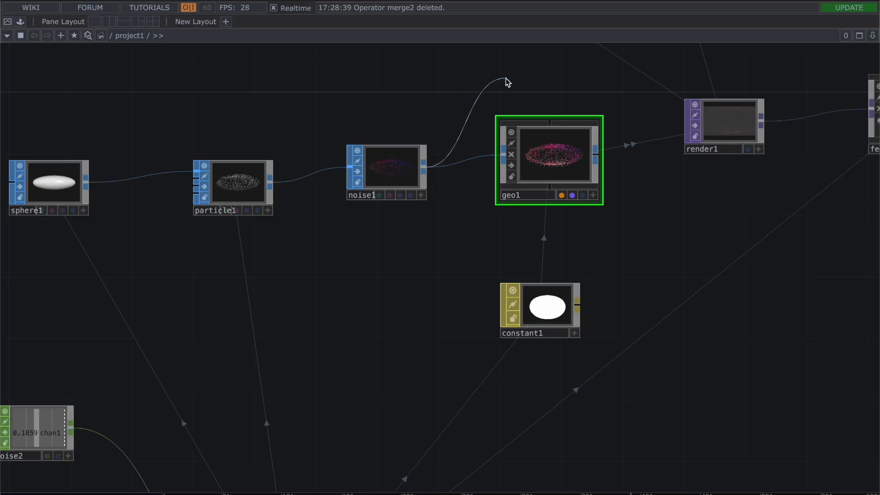
{"action": "left_click", "coordinate": [505, 78]}
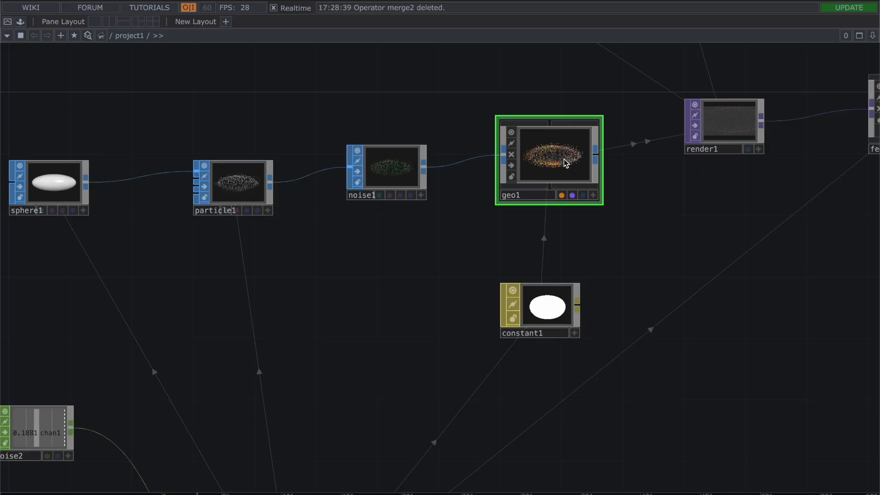
Step: Review geo1's Xform, Pre-Xform, Instance, Render, Extensions and Common parameters, returning to the Render material setting
{"action": "key", "text": "p"}
{"action": "left_click_drag", "start_coordinate": [501, 253], "coordinate": [366, 256]}
{"action": "left_click", "coordinate": [619, 82]}
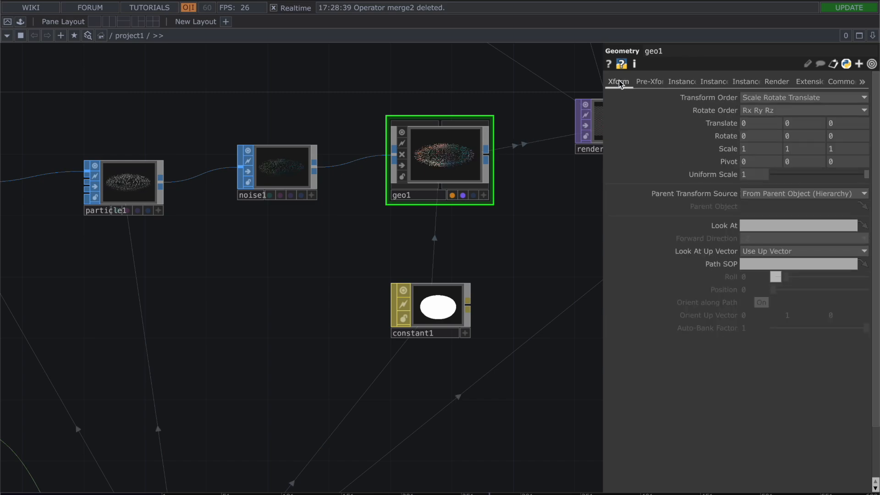
{"action": "left_click", "coordinate": [643, 82]}
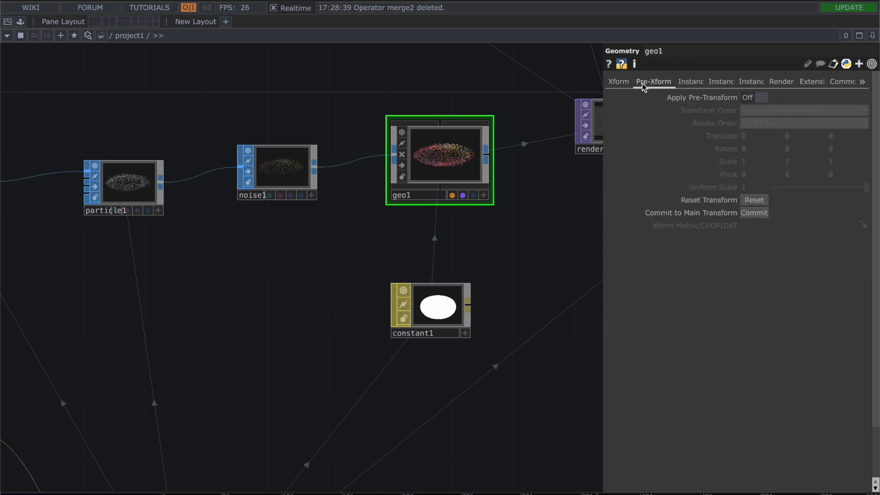
{"action": "left_click", "coordinate": [693, 81]}
{"action": "left_click", "coordinate": [719, 82]}
{"action": "left_click", "coordinate": [745, 81]}
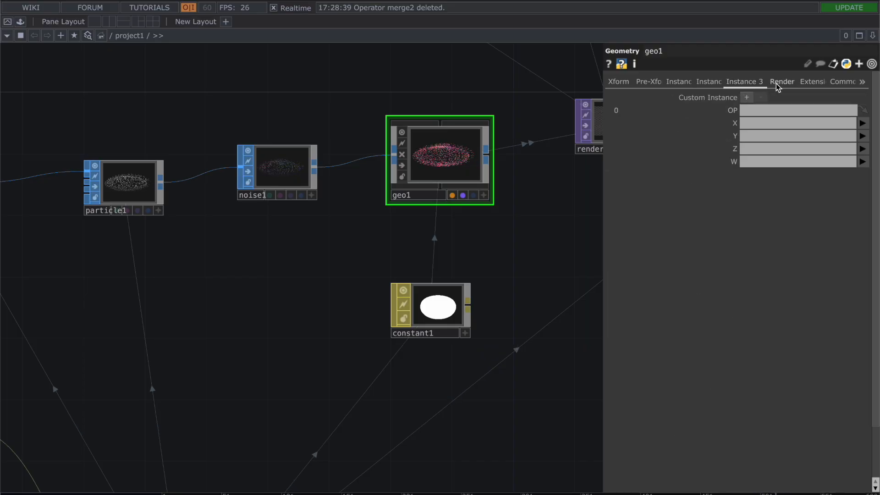
{"action": "left_click", "coordinate": [777, 83]}
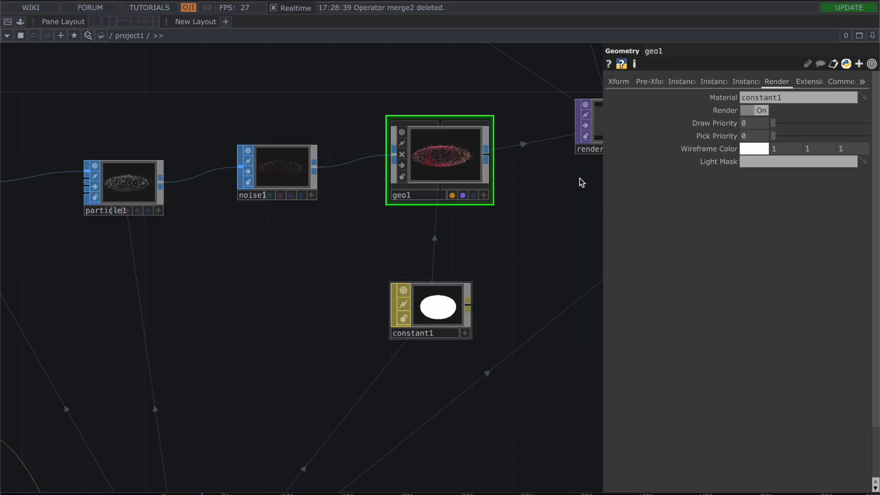
{"action": "left_click", "coordinate": [809, 83]}
{"action": "left_click", "coordinate": [839, 82]}
{"action": "left_click", "coordinate": [777, 81]}
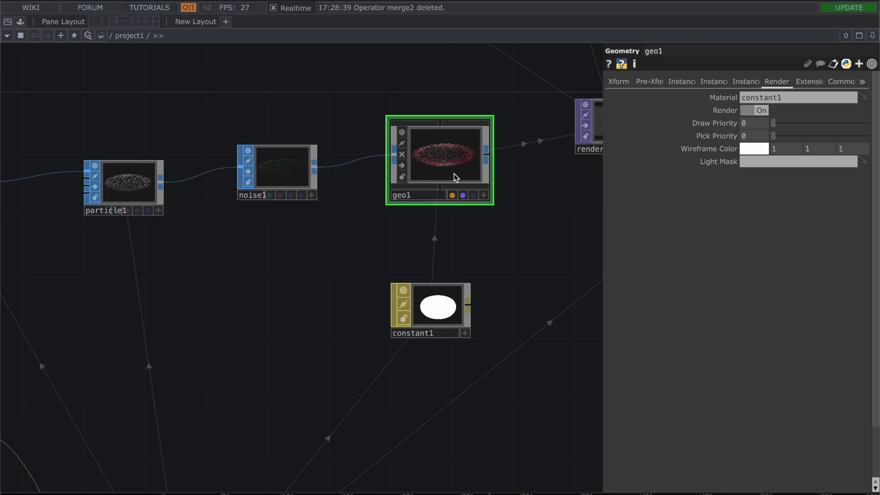
Step: Look up the available MAT operators in the operator list without adding one
{"action": "right_click", "coordinate": [505, 304]}
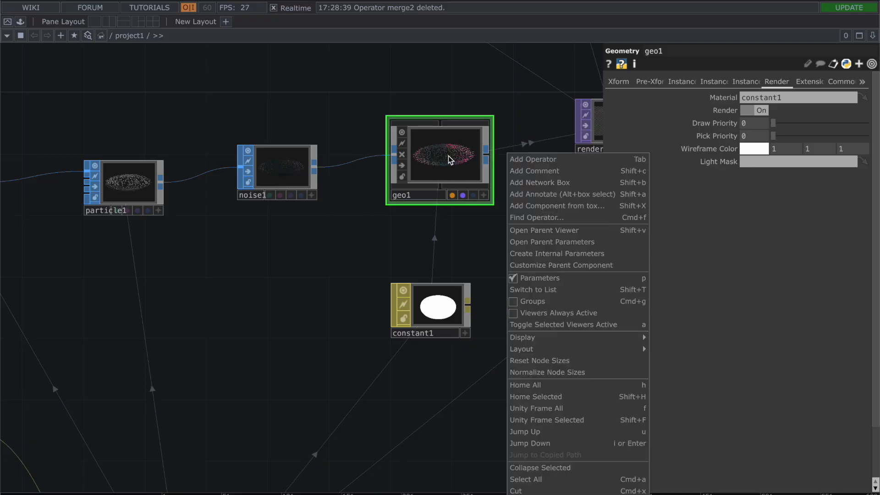
{"action": "left_click", "coordinate": [539, 159]}
{"action": "left_click", "coordinate": [477, 19]}
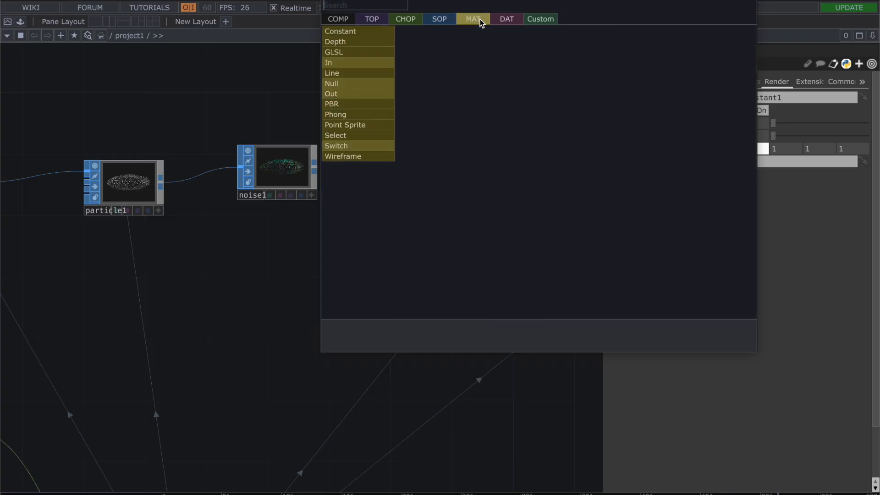
{"action": "left_click", "coordinate": [309, 396]}
Step: Review constant1's Constant, Deform and Common parameters, including the red colour expression, and reselect geo1
{"action": "left_click", "coordinate": [441, 313]}
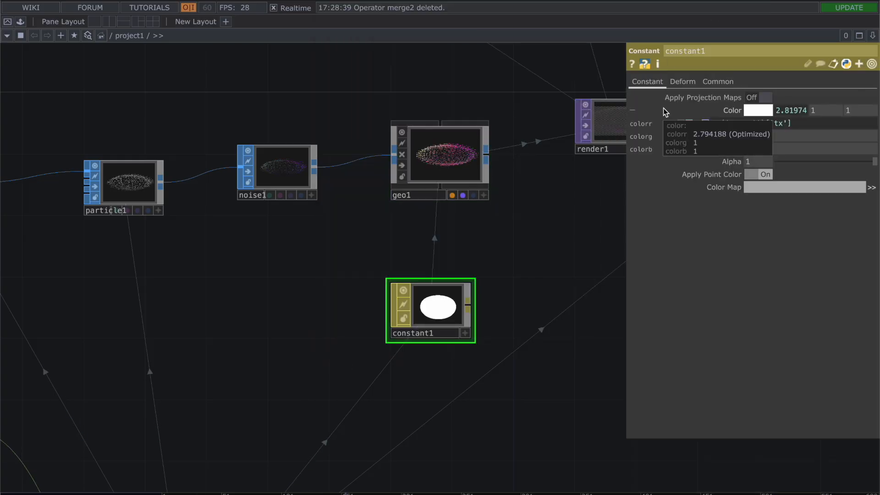
{"action": "left_click", "coordinate": [684, 81]}
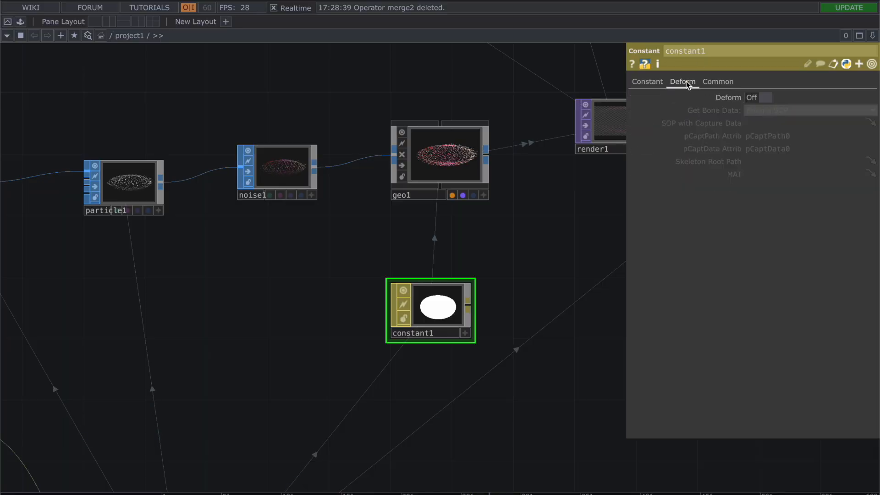
{"action": "left_click", "coordinate": [716, 82]}
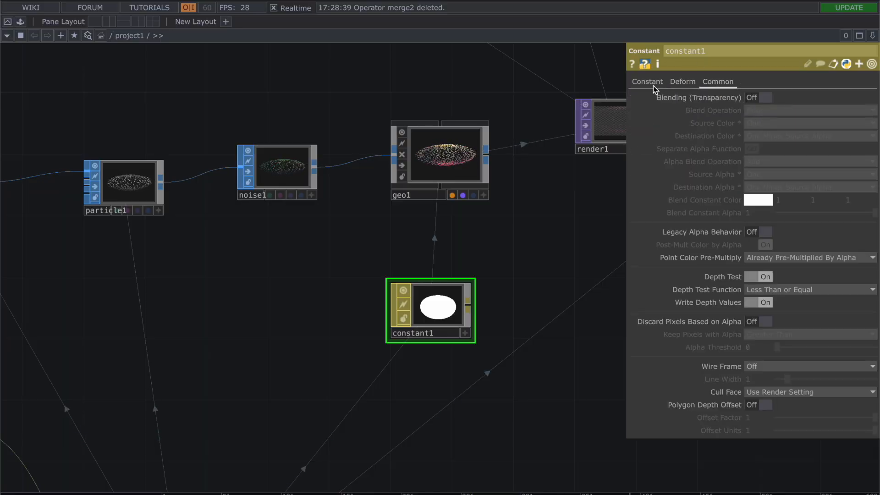
{"action": "left_click", "coordinate": [652, 84]}
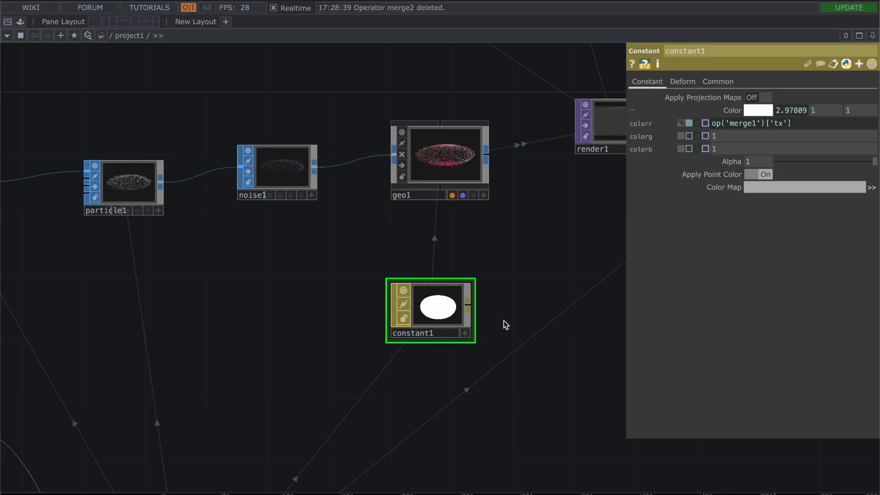
{"action": "key", "text": "p"}
{"action": "left_click", "coordinate": [430, 157]}
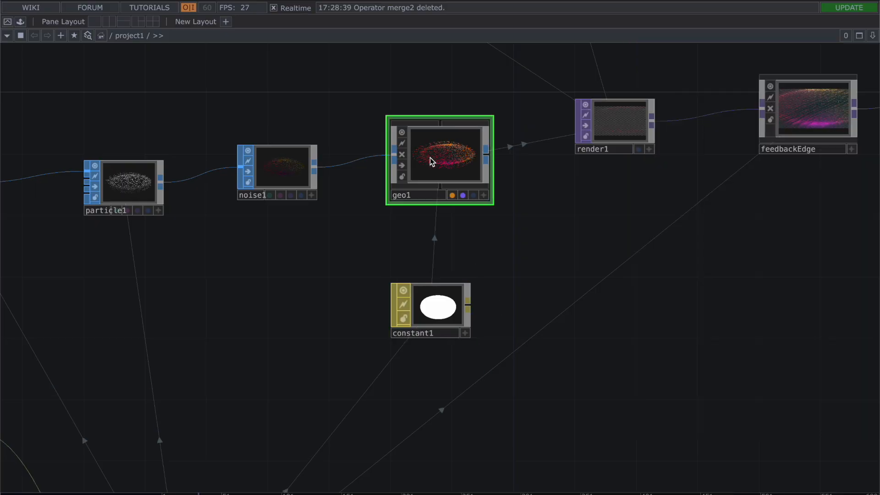
Step: Check geo1's Render material setting, then look over the camera, light and geometry links into render1
{"action": "key", "text": "p"}
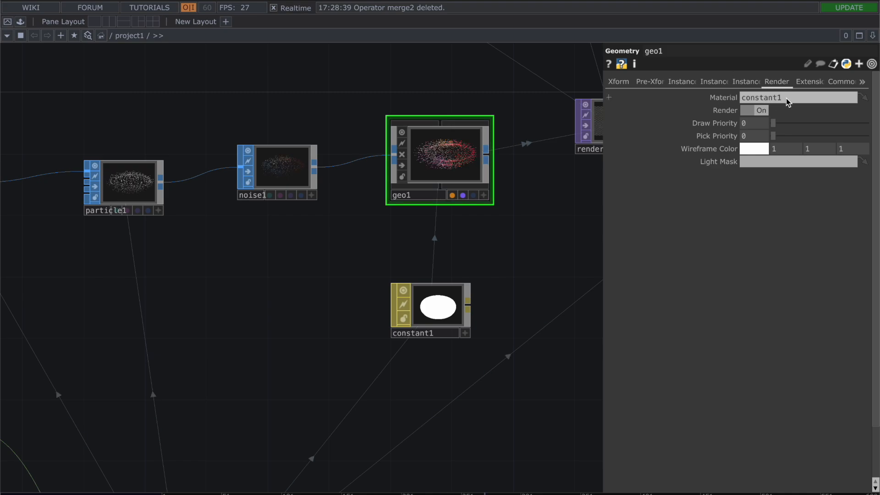
{"action": "key", "text": "p"}
{"action": "scroll", "coordinate": [493, 254], "scroll_direction": "down", "scroll_amount": 5}
{"action": "left_click_drag", "start_coordinate": [566, 238], "coordinate": [485, 371]}
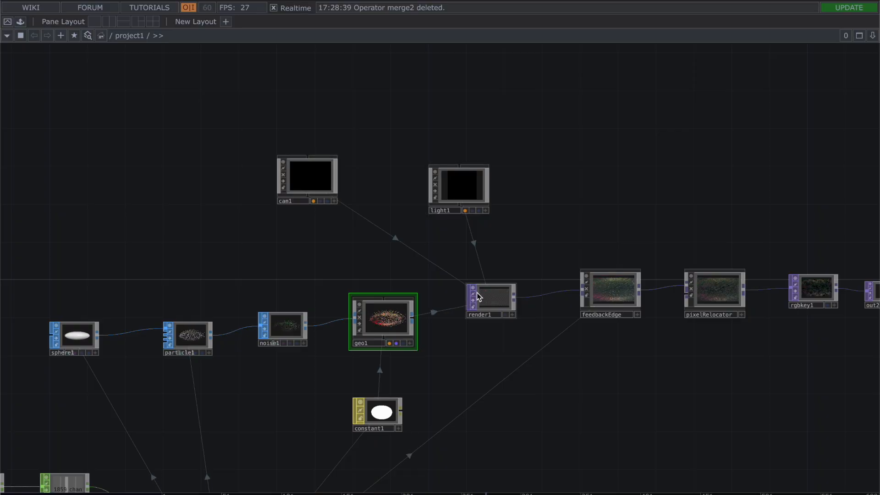
{"action": "left_click_drag", "start_coordinate": [471, 367], "coordinate": [500, 320]}
{"action": "scroll", "coordinate": [501, 320], "scroll_direction": "down", "scroll_amount": 2}
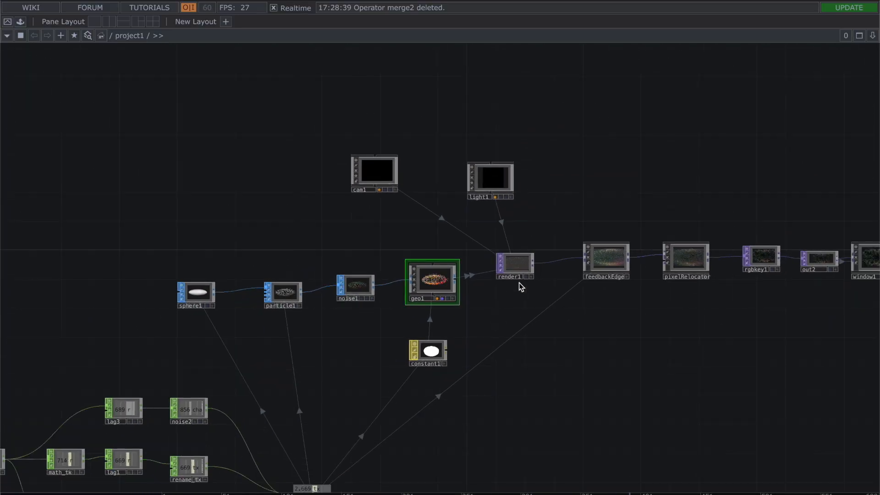
Step: Examine merge1's tx, ty and chan1 channels and pick up tx for export without assigning it
{"action": "left_click_drag", "start_coordinate": [493, 320], "coordinate": [633, 135]}
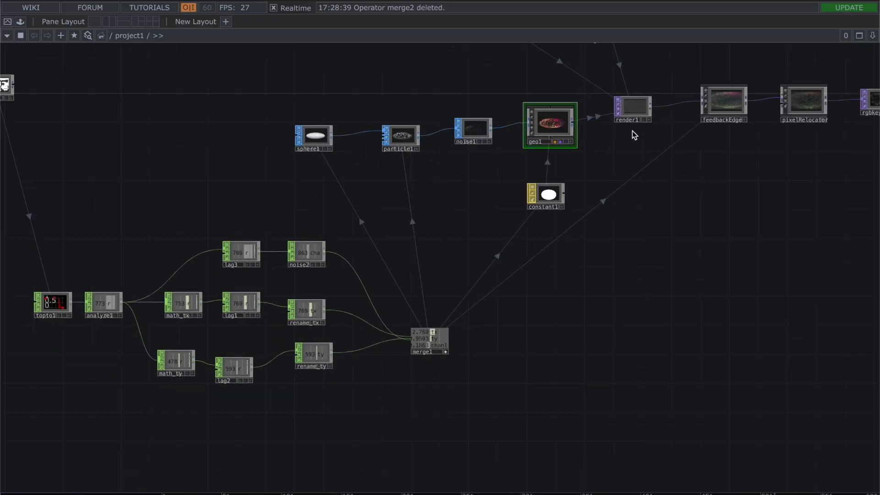
{"action": "scroll", "coordinate": [328, 165], "scroll_direction": "up", "scroll_amount": 3}
{"action": "left_click_drag", "start_coordinate": [452, 123], "coordinate": [450, 189]}
{"action": "scroll", "coordinate": [453, 193], "scroll_direction": "down", "scroll_amount": 1}
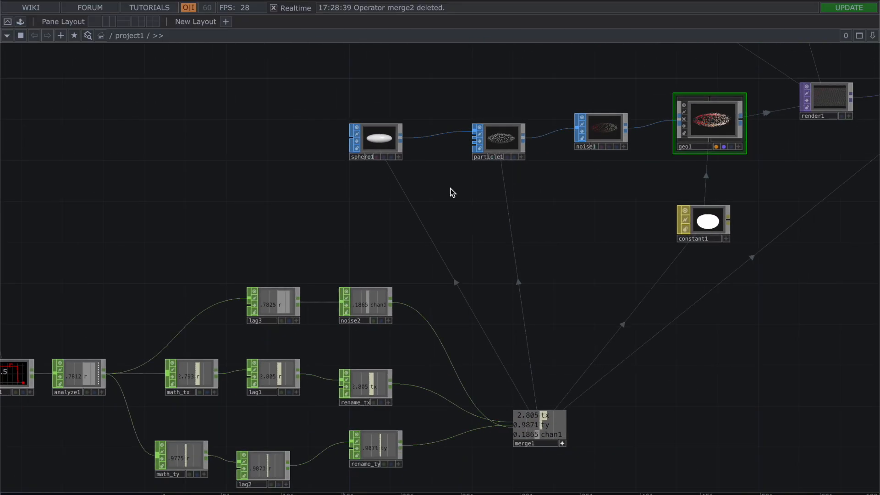
{"action": "scroll", "coordinate": [470, 183], "scroll_direction": "down", "scroll_amount": 1}
{"action": "left_click_drag", "start_coordinate": [479, 168], "coordinate": [504, 110]}
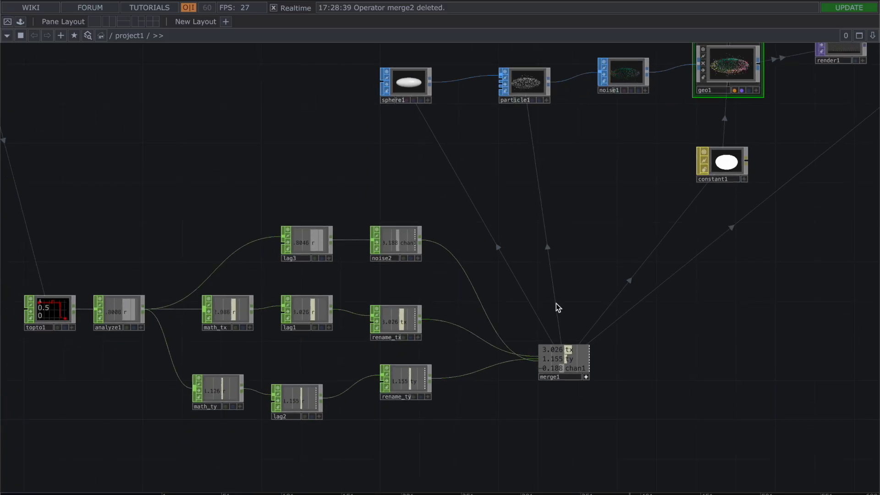
{"action": "scroll", "coordinate": [563, 318], "scroll_direction": "up", "scroll_amount": 3}
{"action": "scroll", "coordinate": [564, 319], "scroll_direction": "up", "scroll_amount": 2}
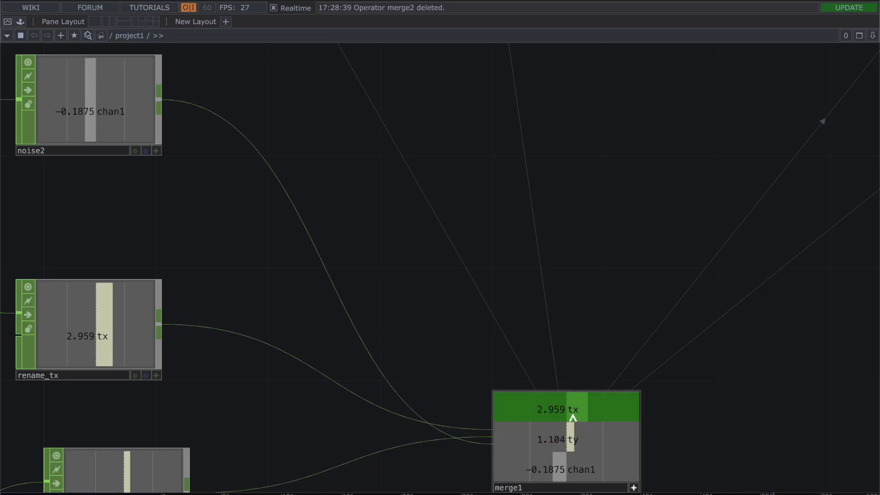
{"action": "left_click_drag", "start_coordinate": [709, 393], "coordinate": [697, 295]}
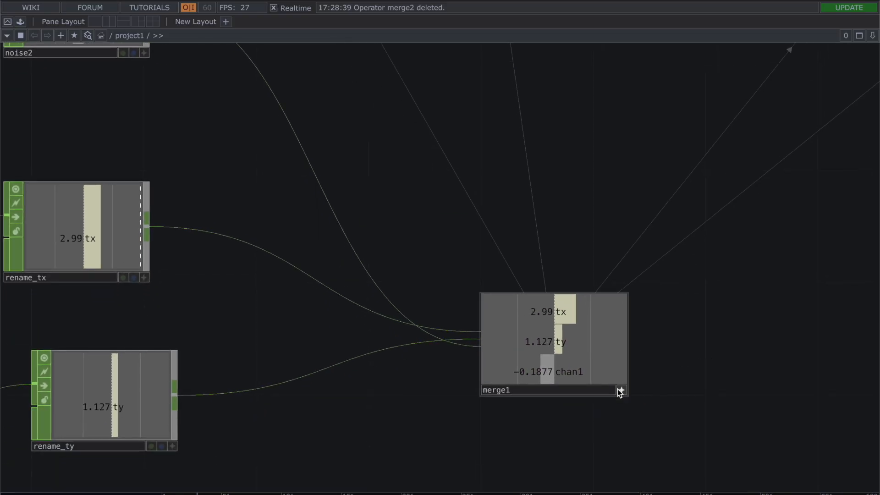
{"action": "left_click", "coordinate": [621, 391]}
{"action": "mouse_move", "coordinate": [554, 315]}
{"action": "left_mouse_down"}
{"action": "mouse_move", "coordinate": [702, 297]}
{"action": "mouse_move", "coordinate": [541, 314]}
{"action": "left_mouse_up"}
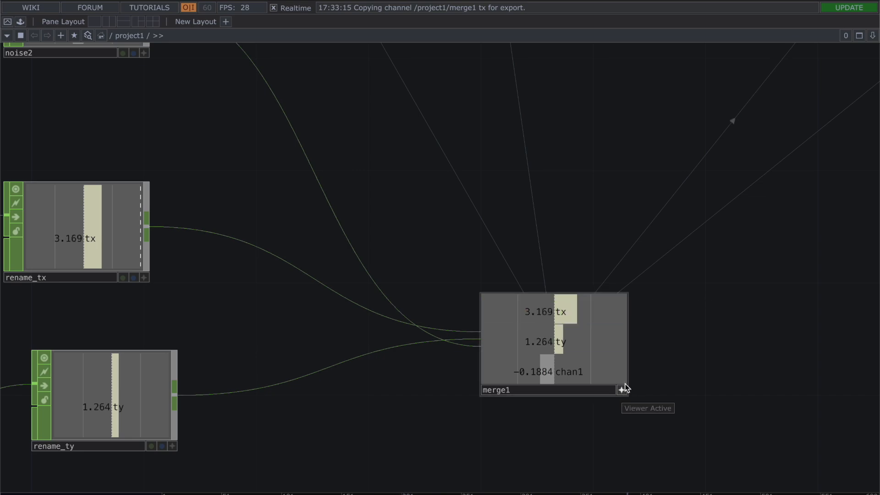
Step: Review sphere1's Detail and Sphere parameters, including the merge1 tx and ty expressions driving its X and Y radius
{"action": "scroll", "coordinate": [596, 147], "scroll_direction": "down", "scroll_amount": 3}
{"action": "left_click_drag", "start_coordinate": [596, 151], "coordinate": [541, 375]}
{"action": "left_click_drag", "start_coordinate": [564, 258], "coordinate": [617, 382]}
{"action": "left_click_drag", "start_coordinate": [425, 231], "coordinate": [502, 323]}
{"action": "left_click", "coordinate": [329, 124]}
{"action": "key", "text": "p"}
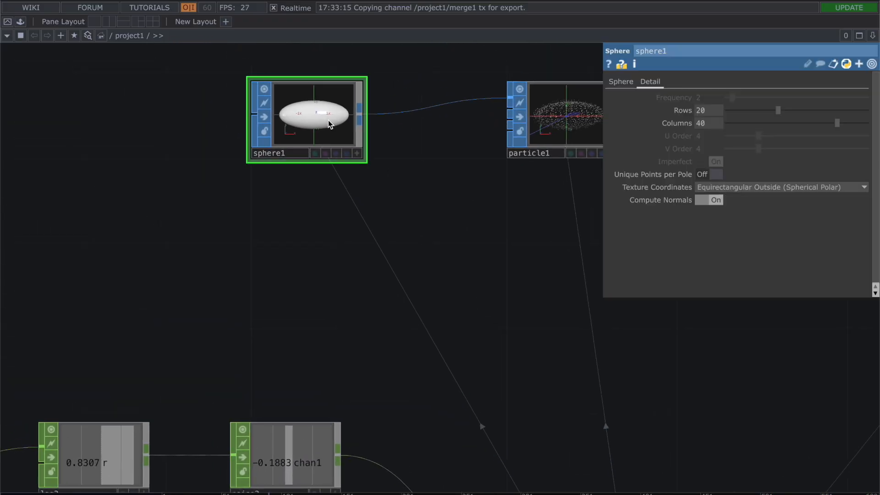
{"action": "left_click", "coordinate": [622, 82]}
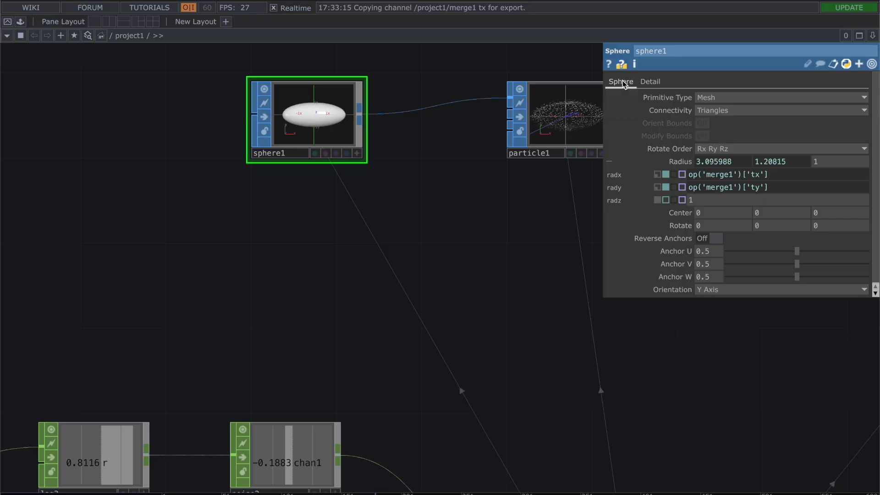
{"action": "middle_click", "coordinate": [680, 165]}
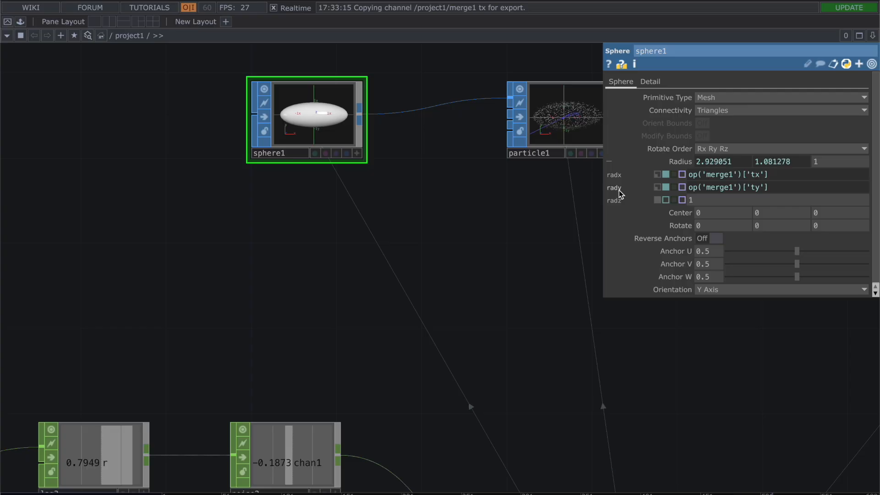
Step: Trace merge1's link to particle1 and review its State and Forces parameters, including the external force expressions
{"action": "scroll", "coordinate": [734, 387], "scroll_direction": "down", "scroll_amount": 1}
{"action": "scroll", "coordinate": [733, 387], "scroll_direction": "down", "scroll_amount": 4}
{"action": "left_click_drag", "start_coordinate": [734, 386], "coordinate": [534, 223]}
{"action": "left_click_drag", "start_coordinate": [480, 389], "coordinate": [666, 175]}
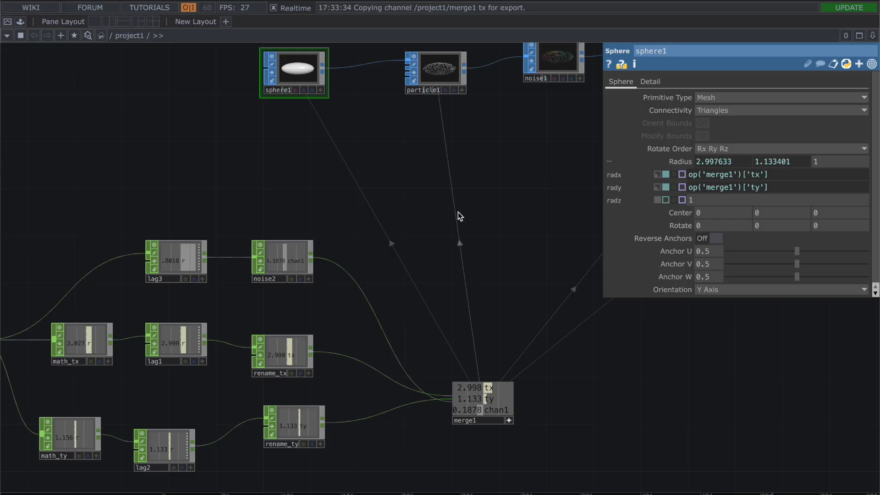
{"action": "left_click_drag", "start_coordinate": [297, 171], "coordinate": [85, 227]}
{"action": "left_click", "coordinate": [234, 129]}
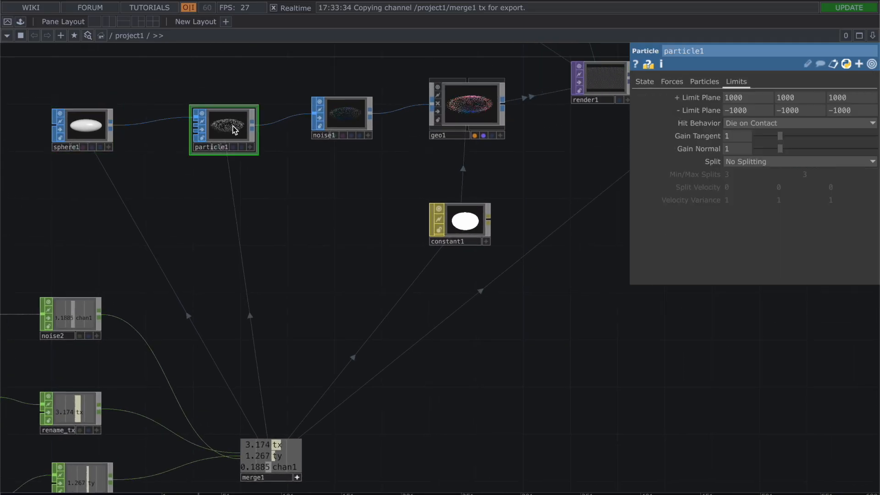
{"action": "left_click", "coordinate": [648, 83]}
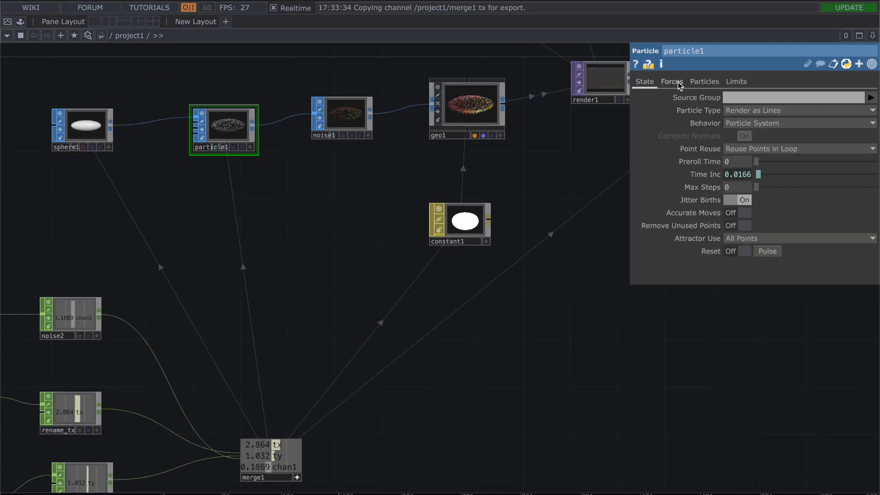
{"action": "left_click", "coordinate": [678, 83]}
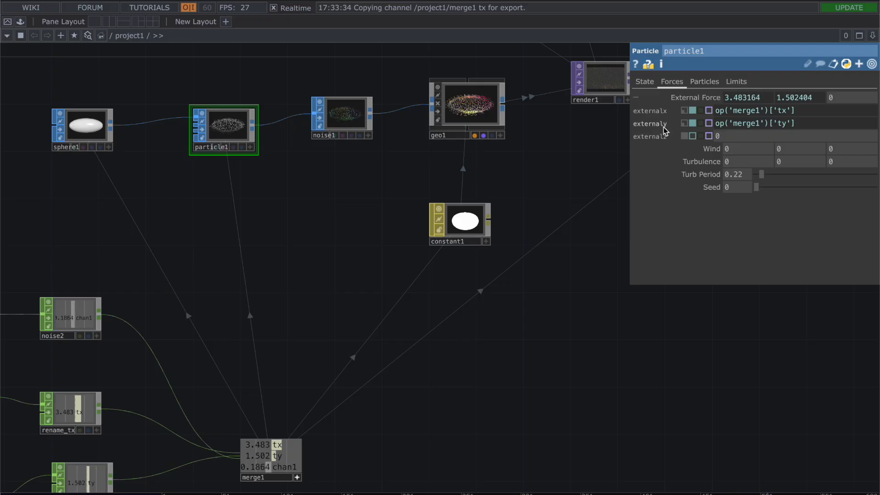
Step: Review noise1's Noise parameters and its Transform settings, including the absTime.seconds expression on the Z translate
{"action": "left_click", "coordinate": [342, 116]}
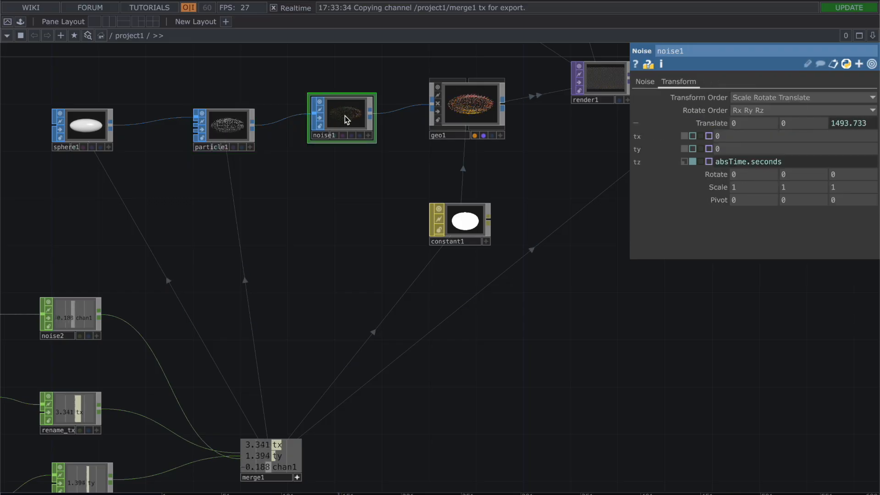
{"action": "left_click", "coordinate": [649, 84]}
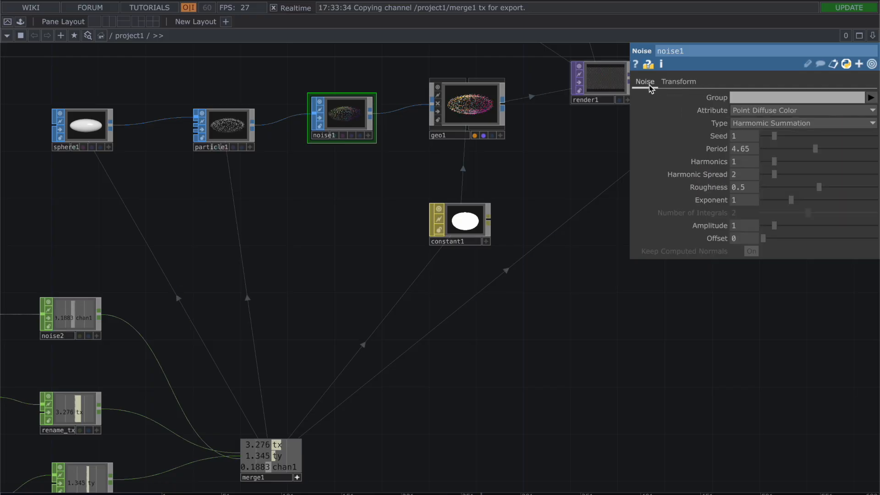
{"action": "left_click", "coordinate": [671, 82]}
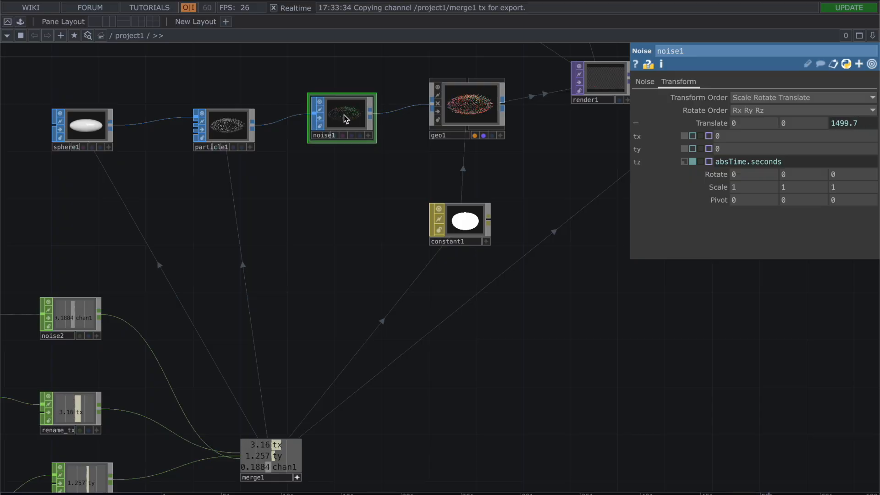
{"action": "left_click_drag", "start_coordinate": [239, 207], "coordinate": [238, 187]}
Step: Return to particle1 and review its State and Particles parameters, including drag, birth and life expectancy
{"action": "left_click", "coordinate": [223, 106]}
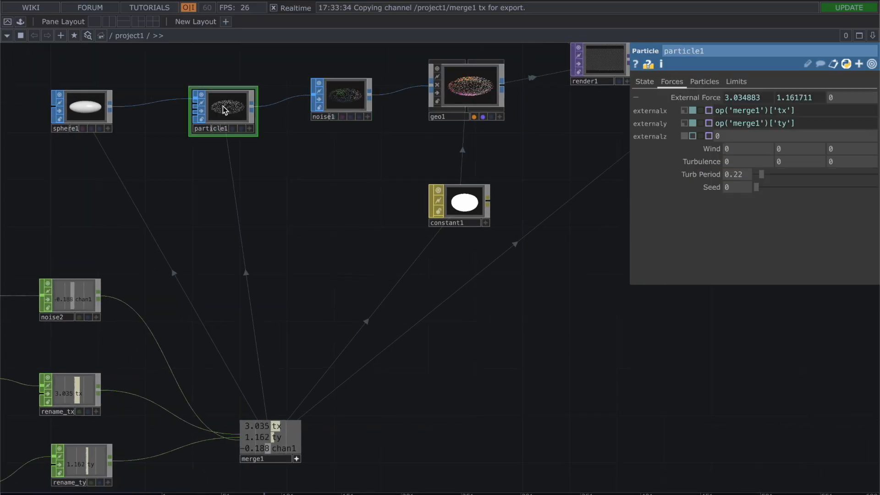
{"action": "left_click", "coordinate": [646, 84]}
{"action": "left_click", "coordinate": [706, 82]}
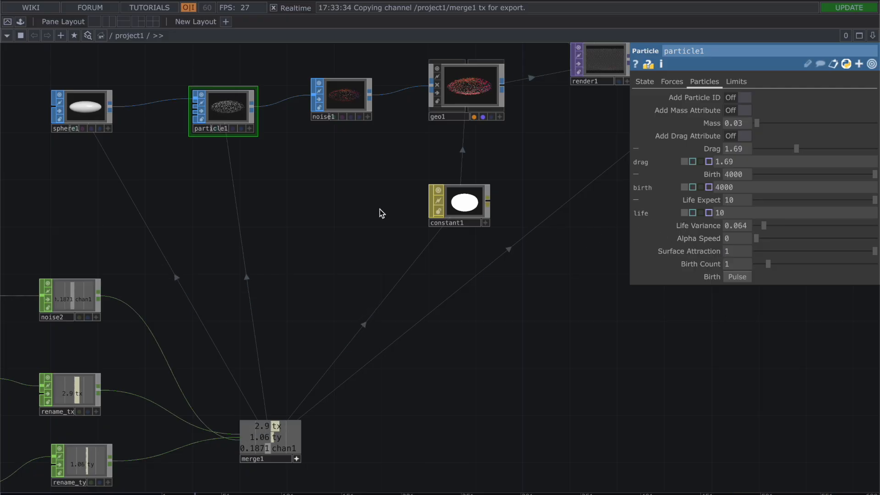
Step: Select constant1 and examine the merge1 tx expression driving its red colour value
{"action": "left_click_drag", "start_coordinate": [380, 209], "coordinate": [304, 195]}
{"action": "left_click_drag", "start_coordinate": [458, 151], "coordinate": [373, 385]}
{"action": "left_click_drag", "start_coordinate": [472, 364], "coordinate": [462, 289]}
{"action": "left_click_drag", "start_coordinate": [462, 133], "coordinate": [385, 133]}
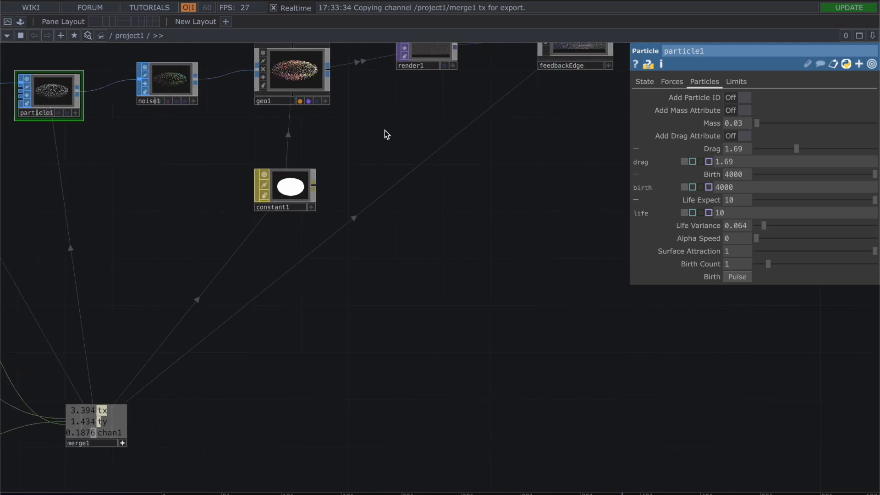
{"action": "left_click", "coordinate": [295, 185]}
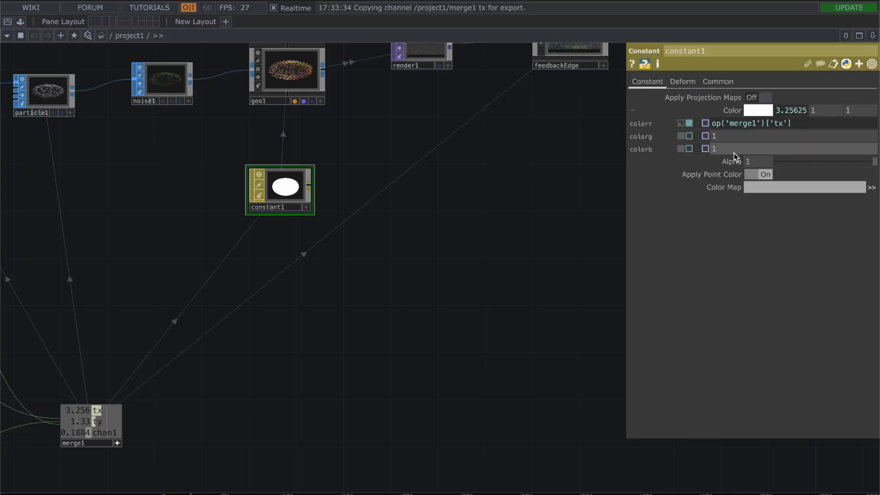
{"action": "mouse_move", "coordinate": [775, 123]}
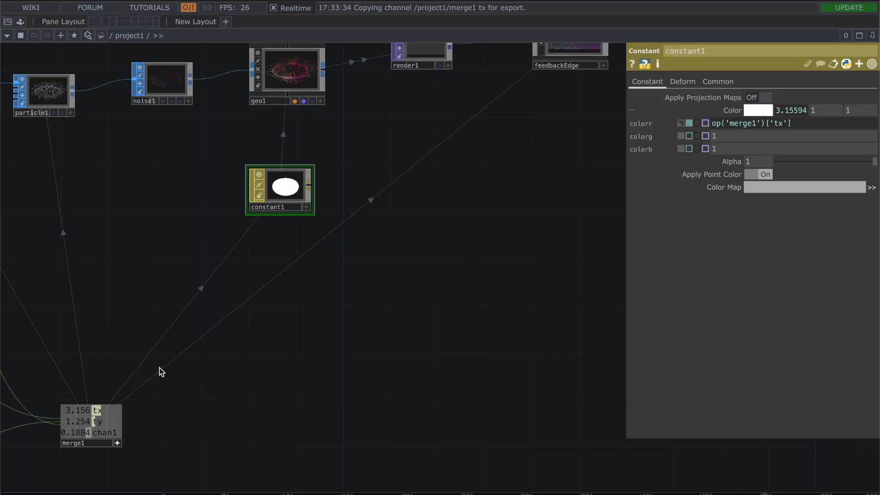
Step: Trace merge1's link to feedbackEdge and examine the merge1 ty expression on its Edge Strength
{"action": "left_click_drag", "start_coordinate": [136, 418], "coordinate": [298, 346]}
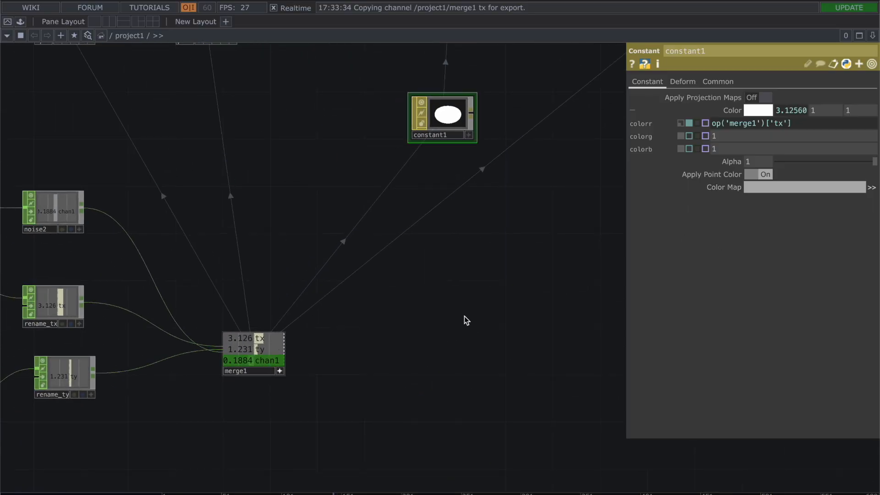
{"action": "left_click_drag", "start_coordinate": [477, 311], "coordinate": [300, 411]}
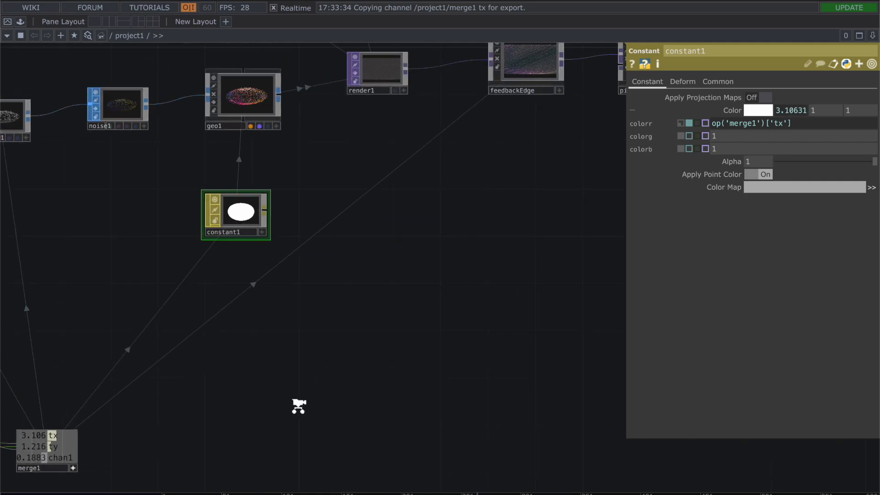
{"action": "scroll", "coordinate": [300, 408], "scroll_direction": "down", "scroll_amount": 2}
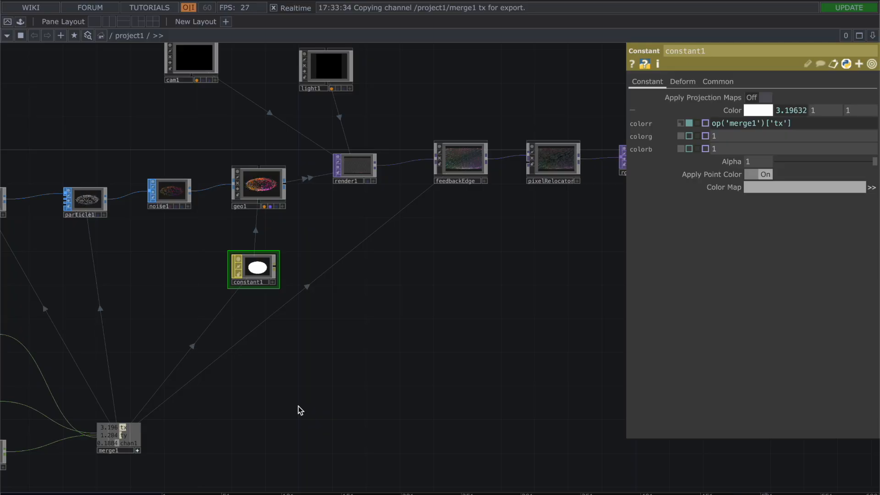
{"action": "left_click_drag", "start_coordinate": [495, 307], "coordinate": [527, 339]}
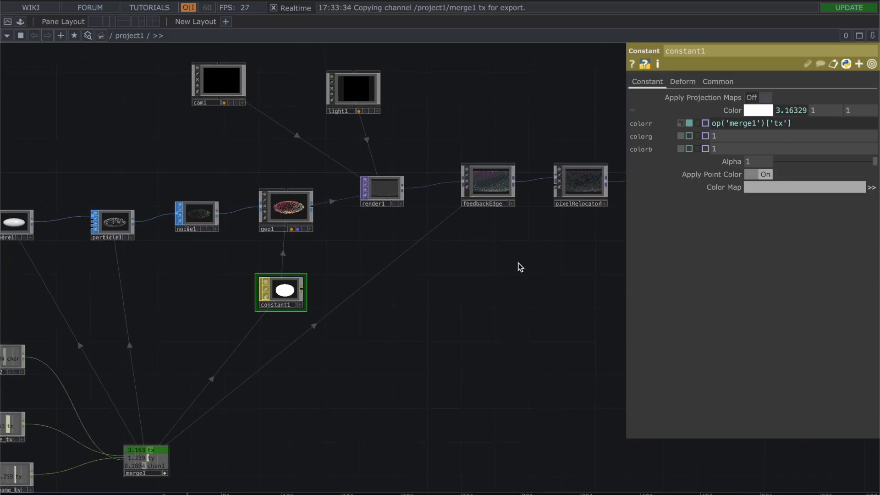
{"action": "left_click", "coordinate": [490, 183]}
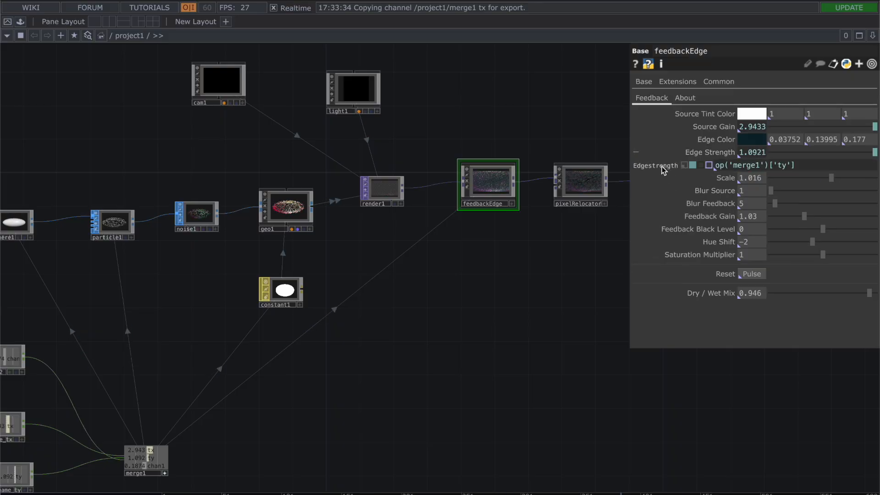
Step: Review render1's Render, Advanced, Crop, Vectors, Samplers, Images and Common parameters
{"action": "left_click_drag", "start_coordinate": [420, 133], "coordinate": [488, 142]}
{"action": "left_click", "coordinate": [480, 168]}
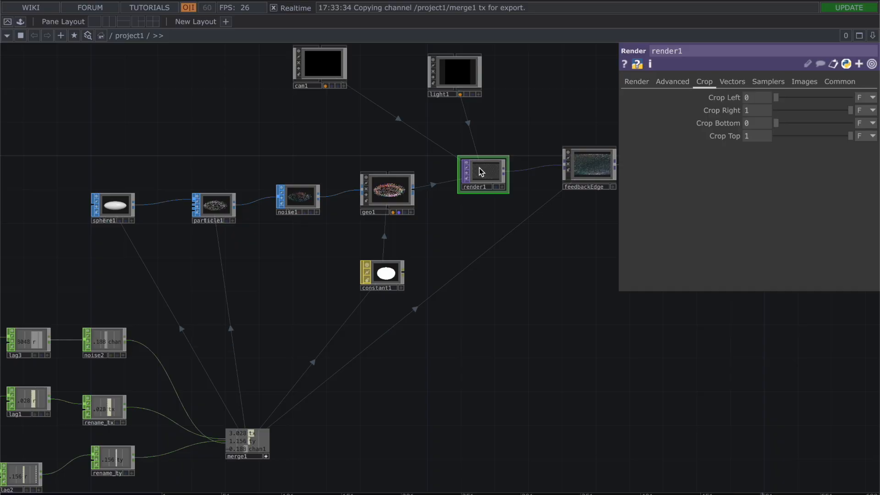
{"action": "left_click", "coordinate": [638, 82]}
{"action": "left_click", "coordinate": [676, 82]}
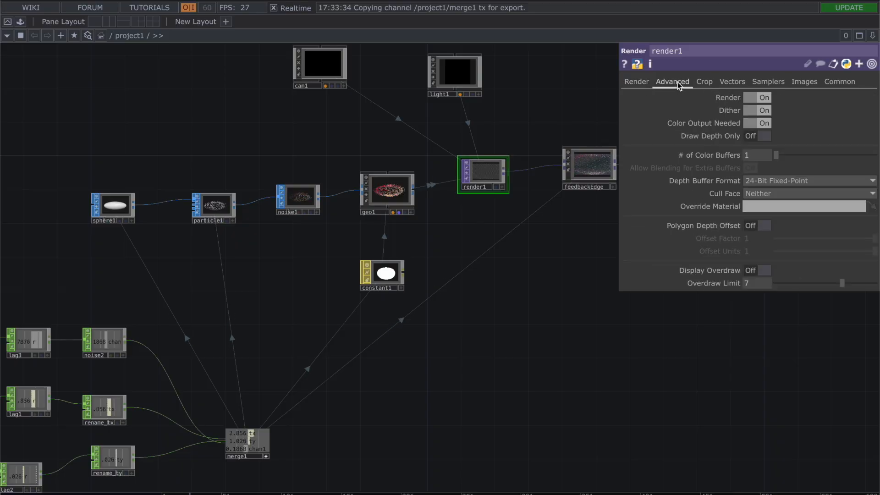
{"action": "left_click", "coordinate": [649, 85]}
{"action": "left_click", "coordinate": [671, 82]}
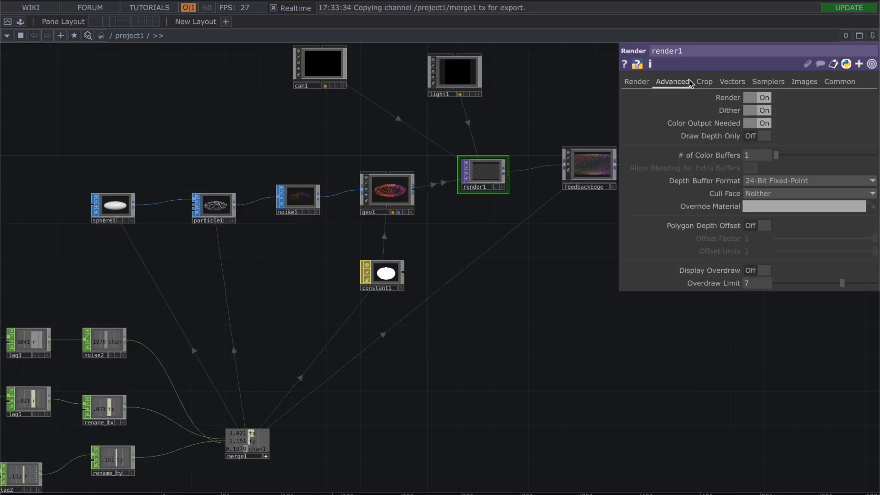
{"action": "left_click", "coordinate": [706, 81]}
{"action": "left_click", "coordinate": [735, 83]}
{"action": "left_click", "coordinate": [769, 82]}
{"action": "left_click", "coordinate": [805, 82]}
{"action": "left_click", "coordinate": [840, 81]}
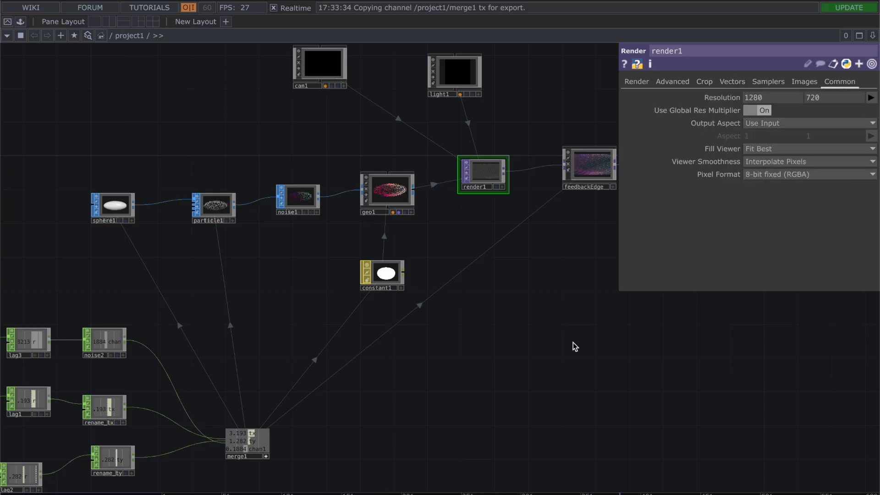
Step: Display render1's output as the network editor's background
{"action": "left_click_drag", "start_coordinate": [483, 220], "coordinate": [410, 220]}
{"action": "scroll", "coordinate": [410, 220], "scroll_direction": "up", "scroll_amount": 8}
{"action": "left_click_drag", "start_coordinate": [482, 154], "coordinate": [483, 238]}
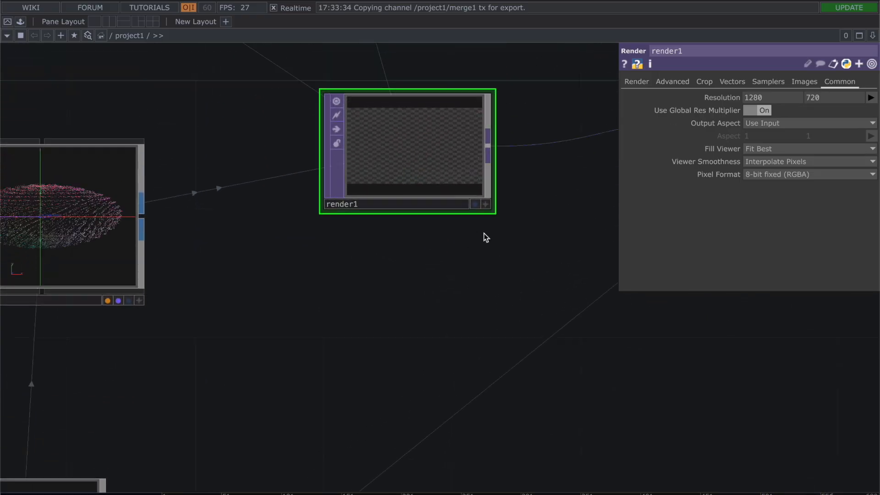
{"action": "left_click", "coordinate": [475, 204]}
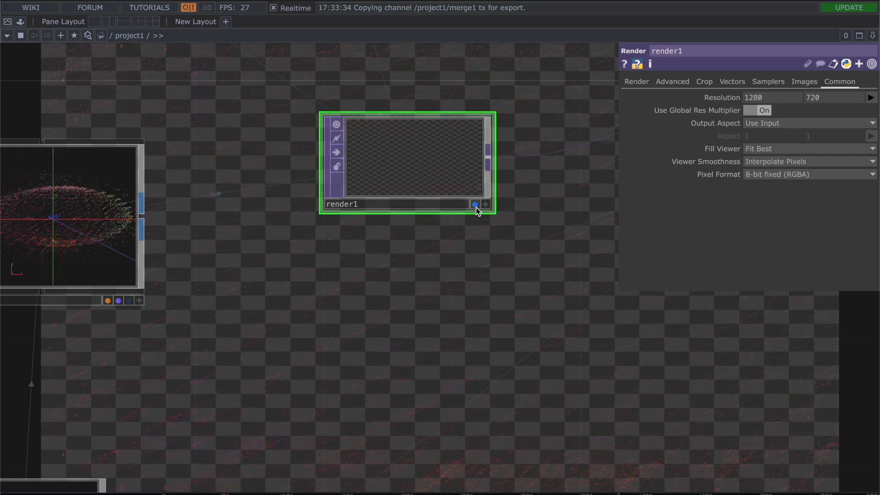
Step: Stop displaying render1's output as the network editor's background
{"action": "left_click", "coordinate": [476, 207]}
{"action": "left_click_drag", "start_coordinate": [548, 337], "coordinate": [305, 265]}
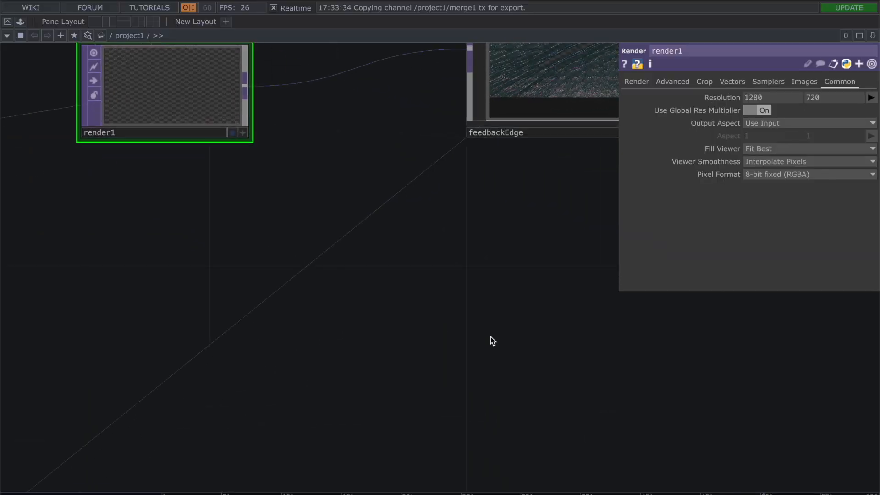
{"action": "scroll", "coordinate": [492, 337], "scroll_direction": "down", "scroll_amount": 5}
{"action": "left_click_drag", "start_coordinate": [529, 327], "coordinate": [298, 239]}
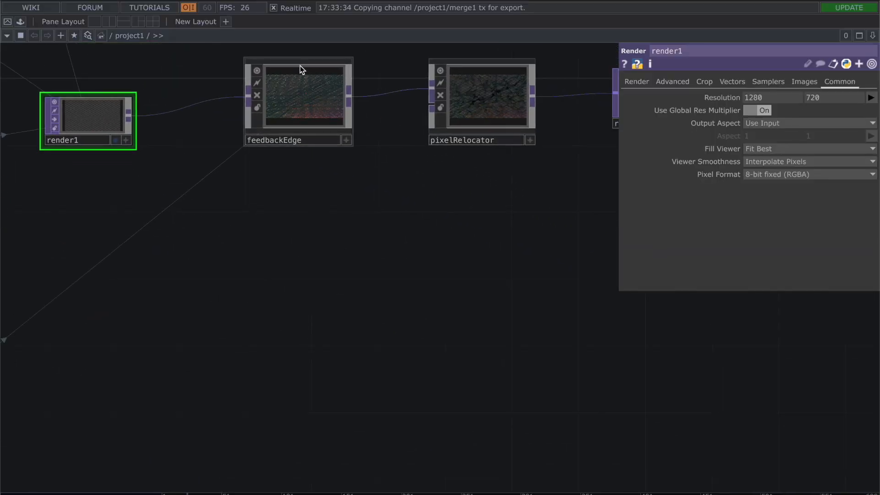
Step: Select feedbackEdge and examine its output, the merge1 tx expression on Source Gain, and the Edge Color components
{"action": "left_click", "coordinate": [301, 95]}
{"action": "scroll", "coordinate": [300, 181], "scroll_direction": "up", "scroll_amount": 4}
{"action": "left_click_drag", "start_coordinate": [300, 183], "coordinate": [336, 434]}
{"action": "scroll", "coordinate": [298, 334], "scroll_direction": "up", "scroll_amount": 4}
{"action": "left_click_drag", "start_coordinate": [386, 400], "coordinate": [387, 456]}
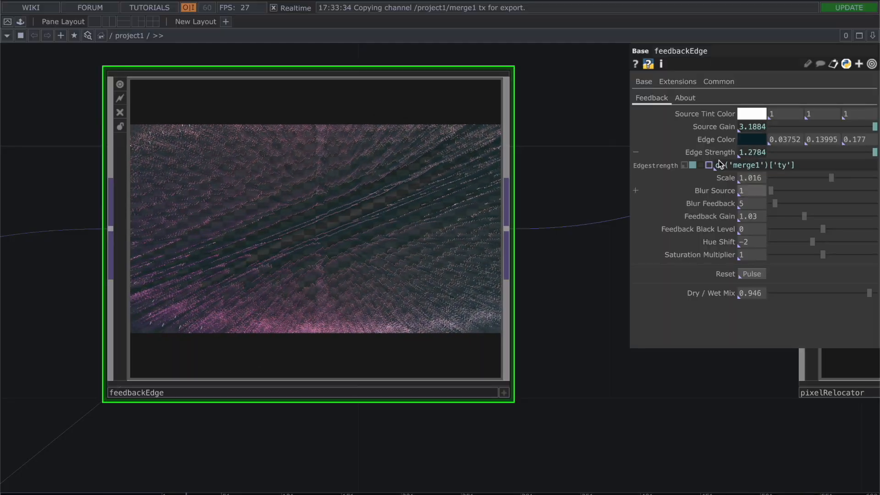
{"action": "left_click", "coordinate": [700, 125]}
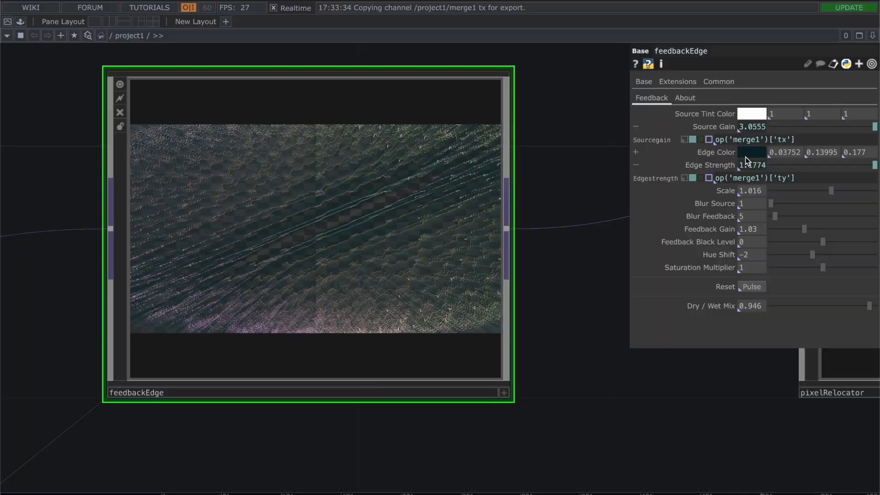
{"action": "left_click", "coordinate": [714, 153]}
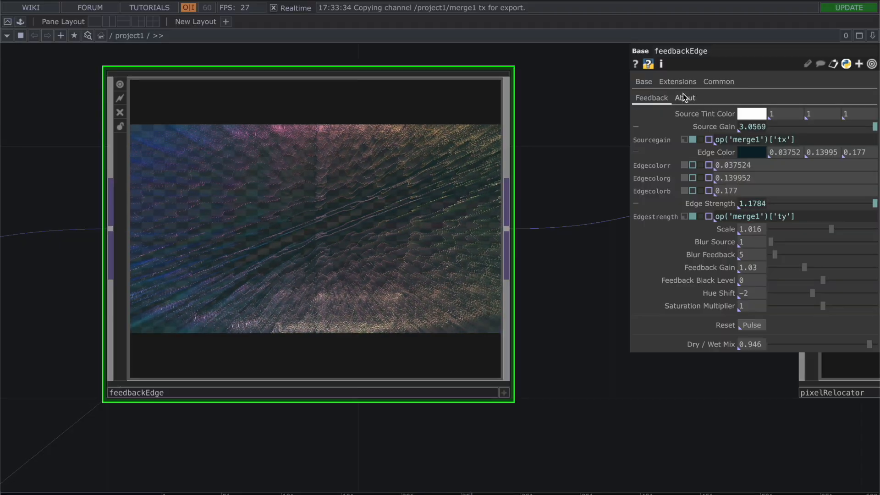
Step: Review feedbackEdge's Base, Extensions, Common and About parameters, and return to its Feedback parameters
{"action": "left_click", "coordinate": [650, 84]}
{"action": "left_click", "coordinate": [670, 85]}
{"action": "left_click", "coordinate": [722, 83]}
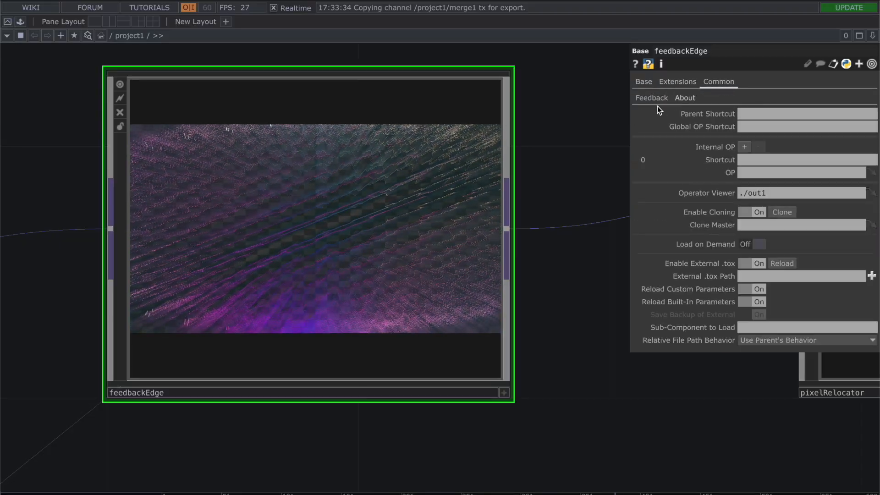
{"action": "left_click", "coordinate": [651, 98]}
{"action": "left_click", "coordinate": [685, 99]}
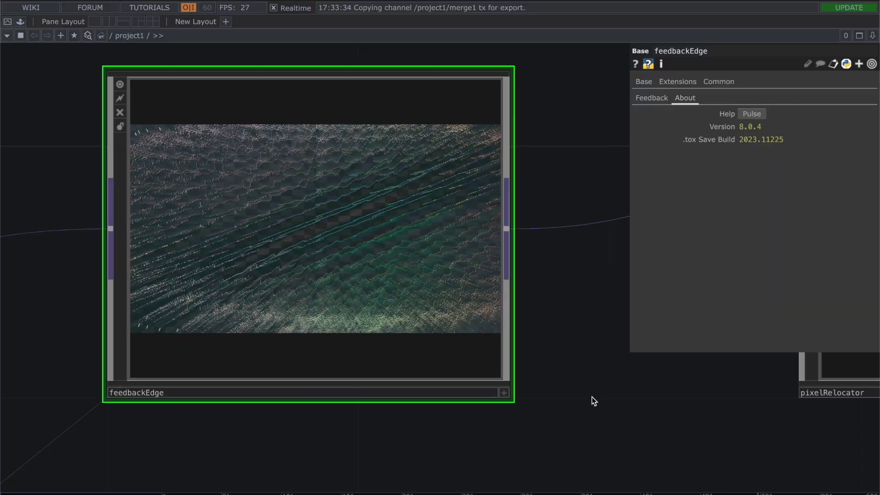
{"action": "left_click", "coordinate": [652, 98]}
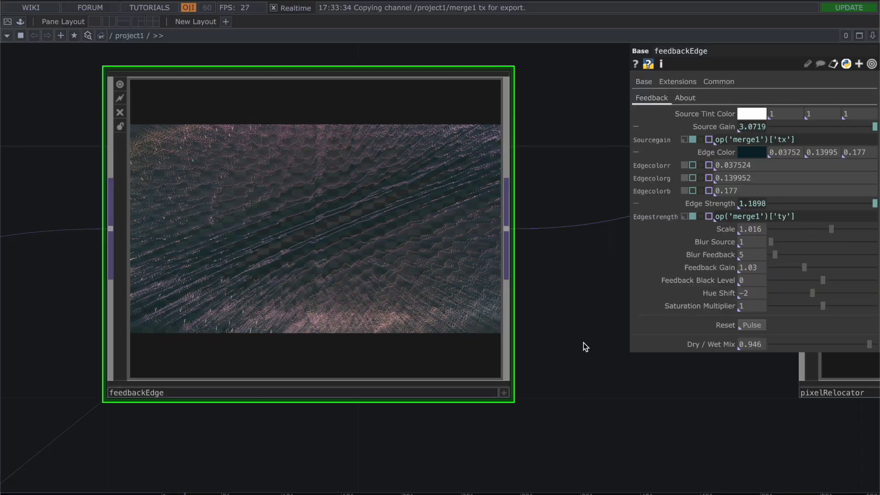
Step: Trace the link between merge1 and feedbackEdge, and inspect feedbackEdge's rendered output up close
{"action": "scroll", "coordinate": [584, 343], "scroll_direction": "down", "scroll_amount": 2}
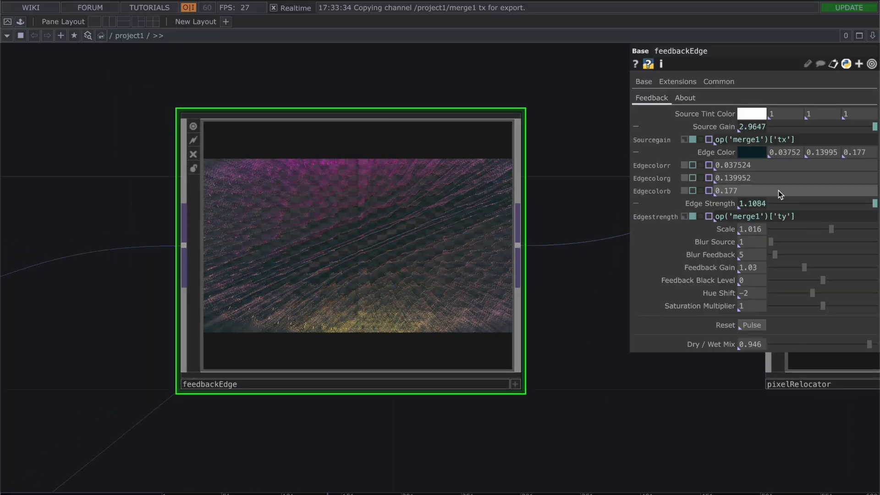
{"action": "scroll", "coordinate": [565, 416], "scroll_direction": "down", "scroll_amount": 5}
{"action": "left_click_drag", "start_coordinate": [551, 440], "coordinate": [545, 229]}
{"action": "scroll", "coordinate": [458, 390], "scroll_direction": "down", "scroll_amount": 3}
{"action": "left_click_drag", "start_coordinate": [441, 422], "coordinate": [621, 107]}
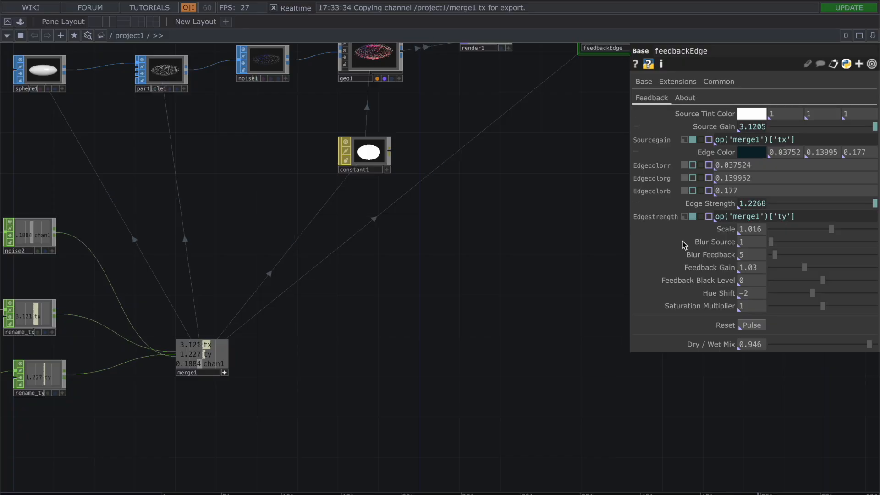
{"action": "left_click_drag", "start_coordinate": [499, 239], "coordinate": [223, 374]}
{"action": "left_click_drag", "start_coordinate": [368, 240], "coordinate": [348, 298]}
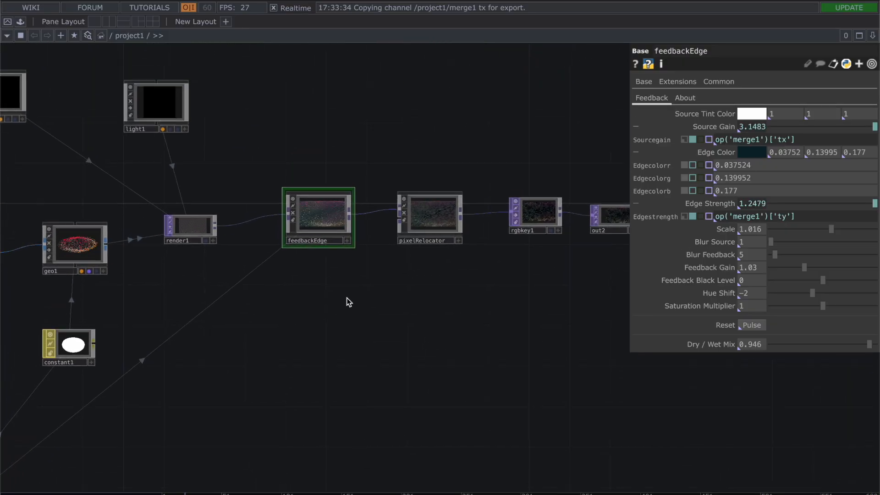
{"action": "scroll", "coordinate": [348, 298], "scroll_direction": "up", "scroll_amount": 5}
{"action": "scroll", "coordinate": [347, 298], "scroll_direction": "up", "scroll_amount": 2}
{"action": "left_click_drag", "start_coordinate": [390, 226], "coordinate": [389, 350]}
{"action": "scroll", "coordinate": [390, 350], "scroll_direction": "up", "scroll_amount": 6}
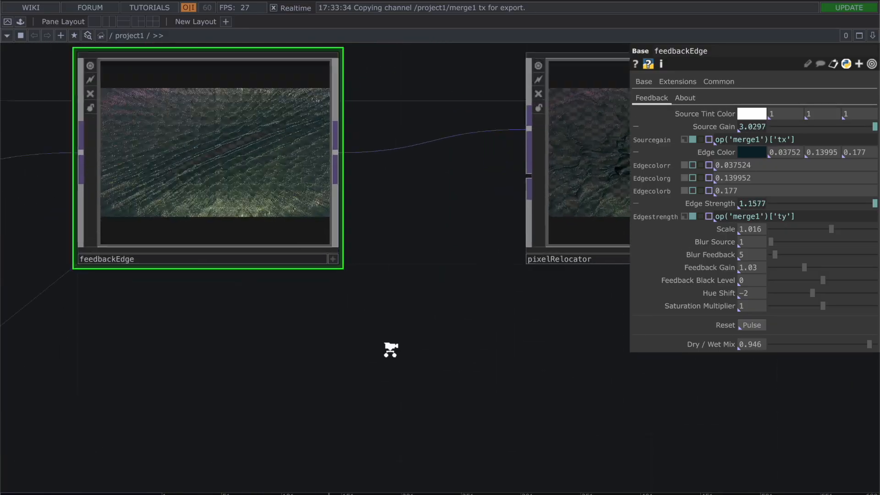
{"action": "left_click_drag", "start_coordinate": [385, 319], "coordinate": [314, 401]}
{"action": "scroll", "coordinate": [530, 440], "scroll_direction": "down", "scroll_amount": 2}
{"action": "left_click_drag", "start_coordinate": [277, 269], "coordinate": [566, 240]}
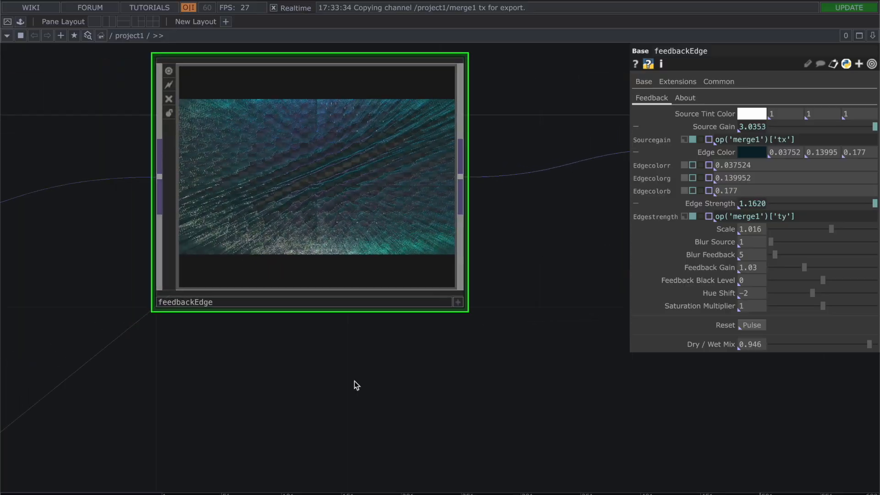
Step: Open the component palette, locate feedbackEdge in the ImageFilters category, and hide the node's parameters
{"action": "left_click", "coordinate": [20, 22]}
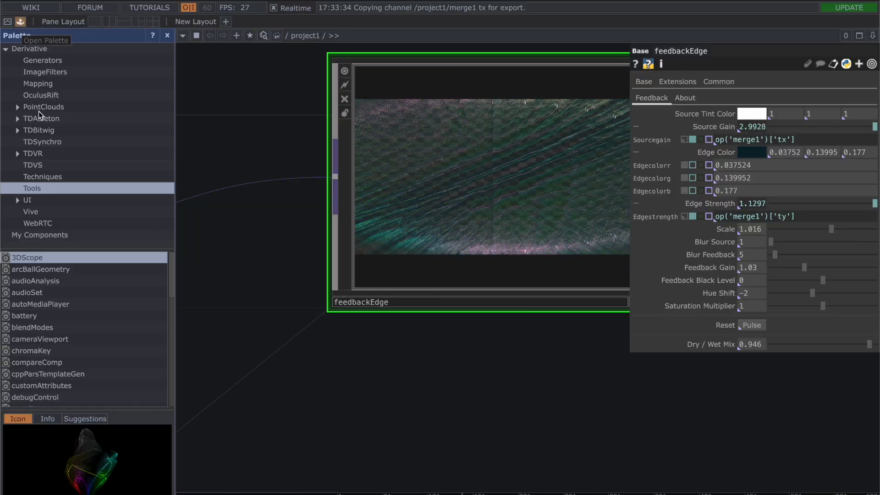
{"action": "scroll", "coordinate": [88, 310], "scroll_direction": "down", "scroll_amount": 3}
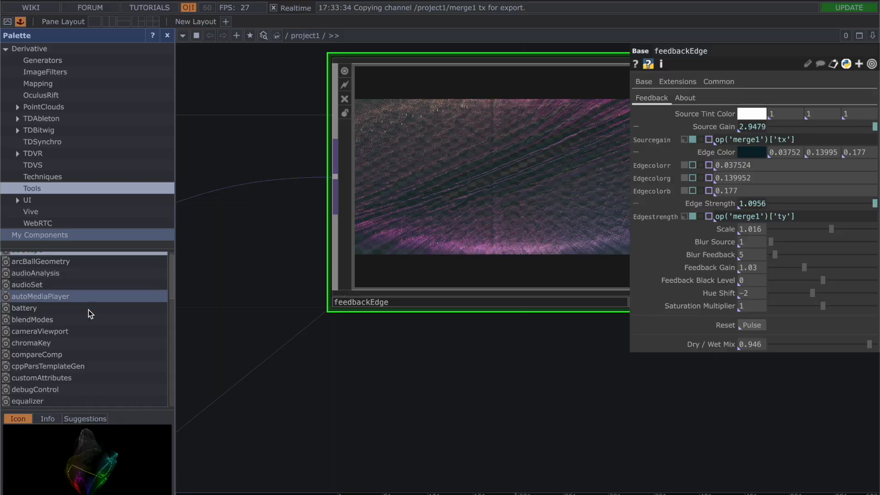
{"action": "left_click", "coordinate": [61, 73]}
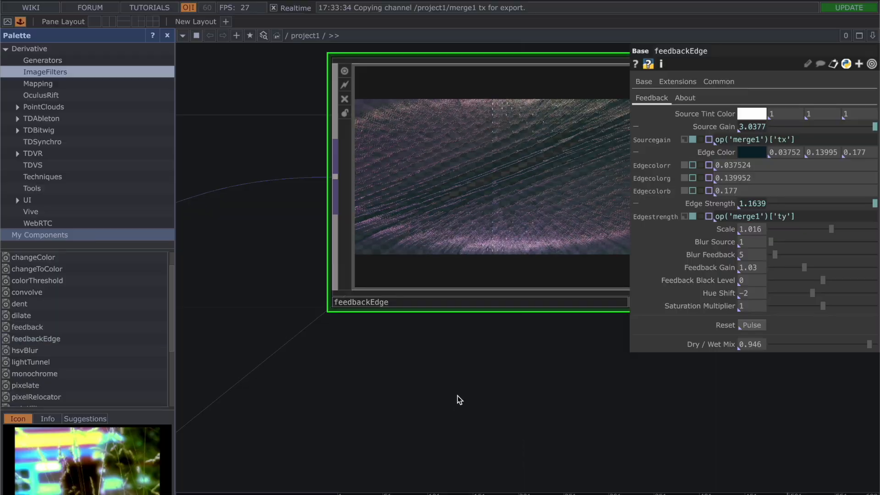
{"action": "key", "text": "p"}
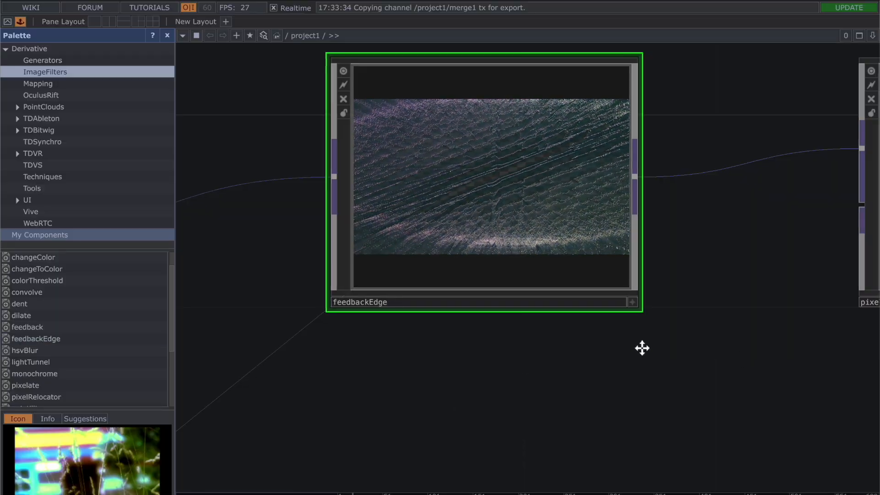
Step: Select the pixelRelocator node, locate its source component among the ImageFilters, and close the palette
{"action": "left_click_drag", "start_coordinate": [640, 348], "coordinate": [430, 358]}
{"action": "scroll", "coordinate": [428, 353], "scroll_direction": "down", "scroll_amount": 4}
{"action": "left_click_drag", "start_coordinate": [606, 373], "coordinate": [514, 315]}
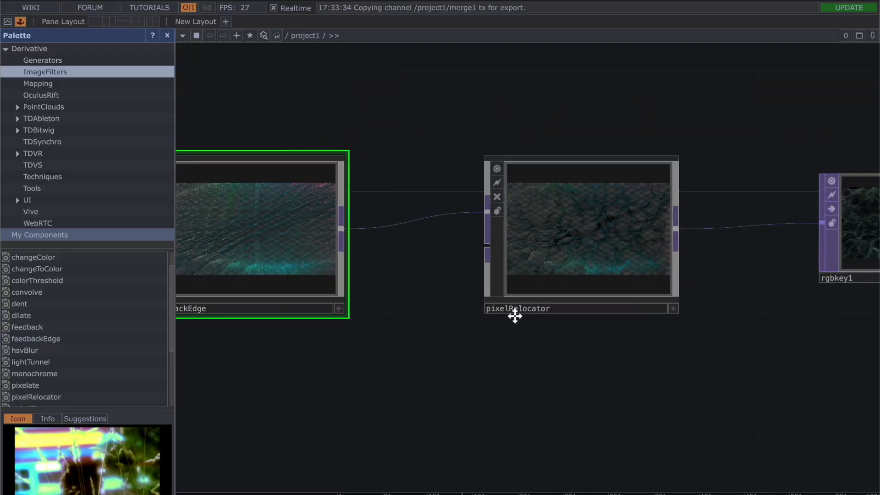
{"action": "left_click", "coordinate": [516, 184]}
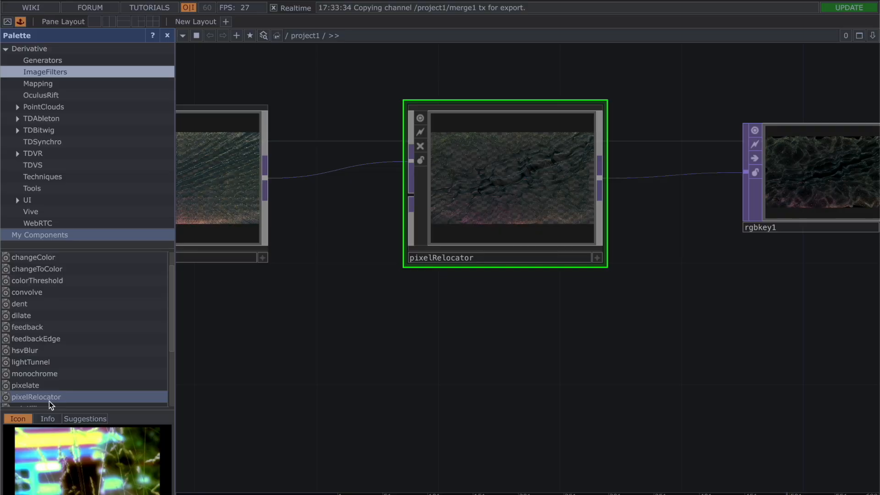
{"action": "left_click", "coordinate": [21, 21]}
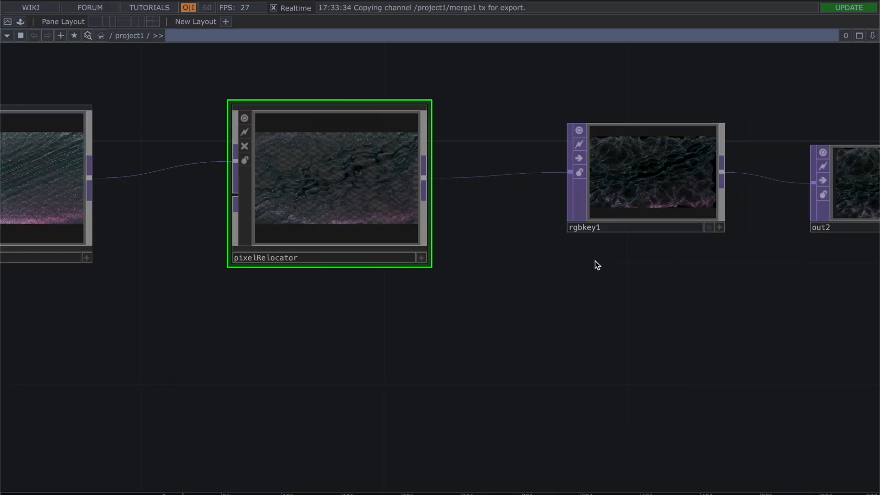
Step: Inspect pixelRelocator's output up close, and display rgbkey1's output as the network editor's background
{"action": "left_click_drag", "start_coordinate": [289, 334], "coordinate": [433, 336]}
{"action": "scroll", "coordinate": [433, 336], "scroll_direction": "up", "scroll_amount": 5}
{"action": "left_click_drag", "start_coordinate": [514, 285], "coordinate": [507, 447]}
{"action": "left_click_drag", "start_coordinate": [780, 299], "coordinate": [772, 388]}
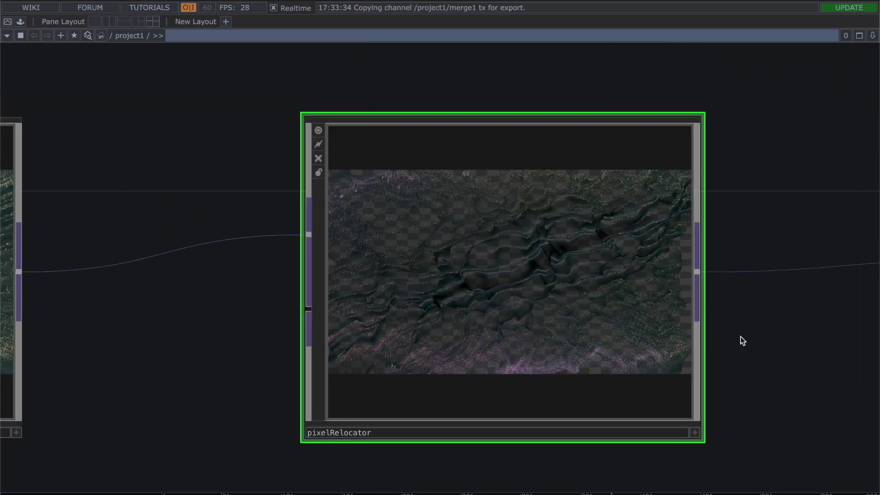
{"action": "left_click_drag", "start_coordinate": [780, 379], "coordinate": [577, 290]}
{"action": "scroll", "coordinate": [576, 290], "scroll_direction": "down", "scroll_amount": 3}
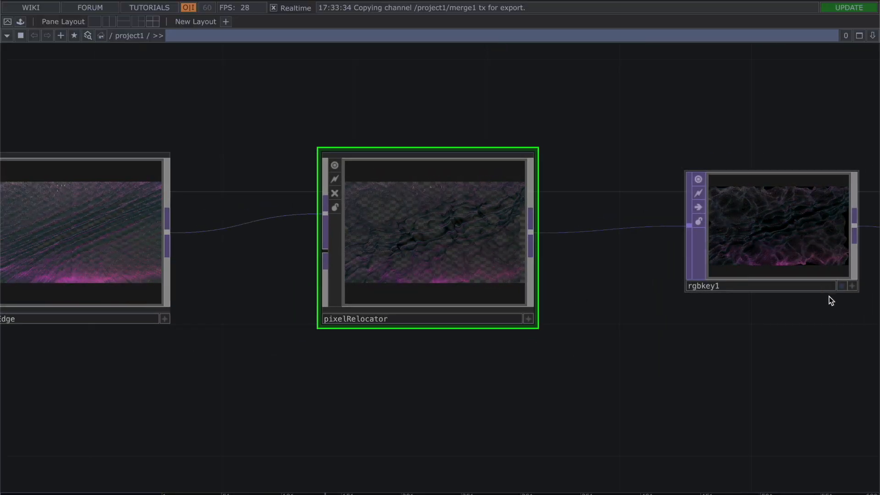
{"action": "left_click", "coordinate": [842, 286]}
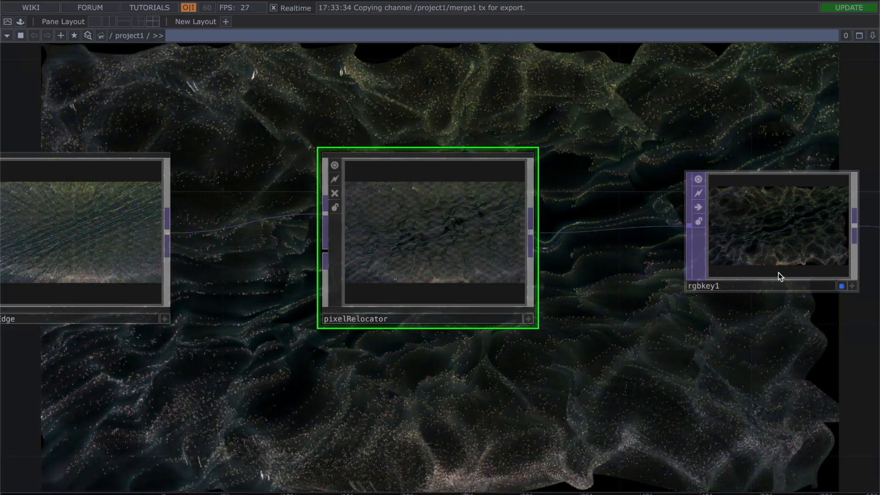
{"action": "scroll", "coordinate": [554, 385], "scroll_direction": "up", "scroll_amount": 2}
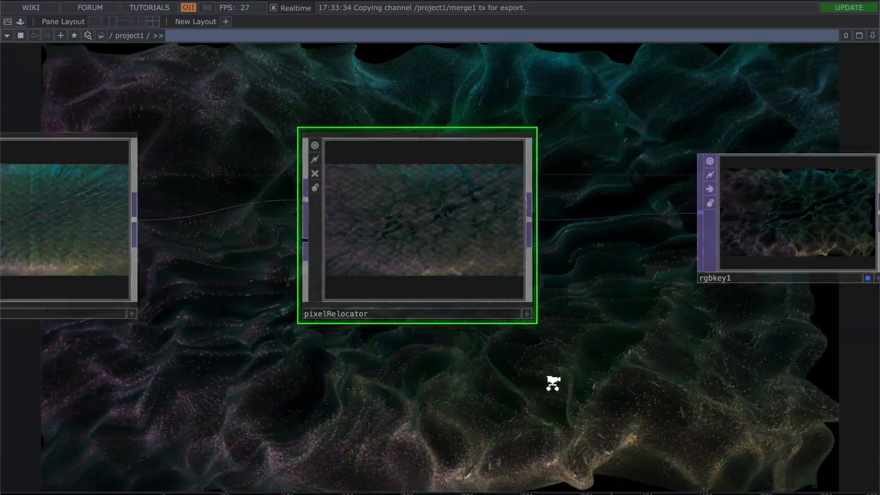
{"action": "left_click_drag", "start_coordinate": [422, 404], "coordinate": [662, 338]}
{"action": "scroll", "coordinate": [657, 344], "scroll_direction": "down", "scroll_amount": 2}
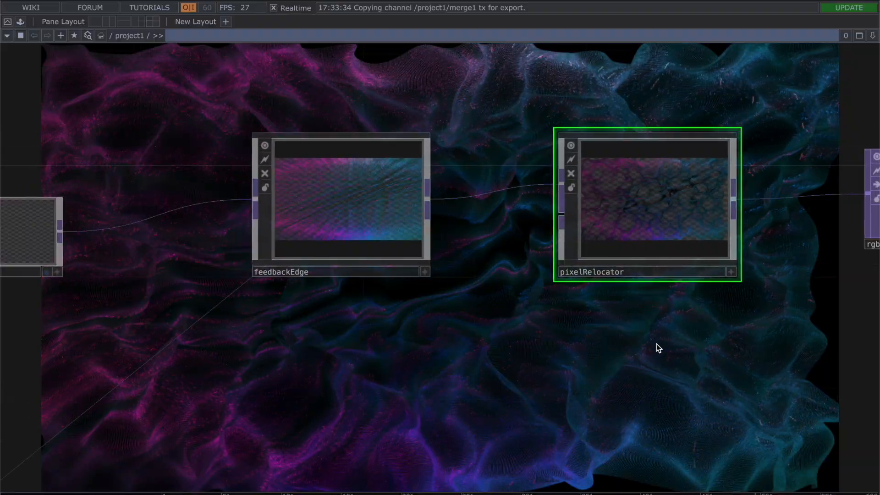
Step: Delete pixelRelocator and connect feedbackEdge's output directly to rgbkey1 to see the effect without pixel displacement
{"action": "key", "text": "Delete"}
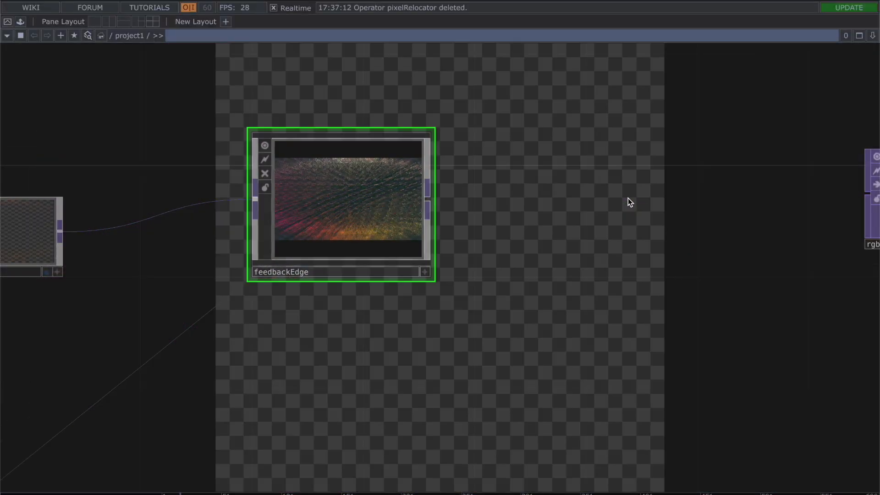
{"action": "left_click_drag", "start_coordinate": [432, 197], "coordinate": [867, 195]}
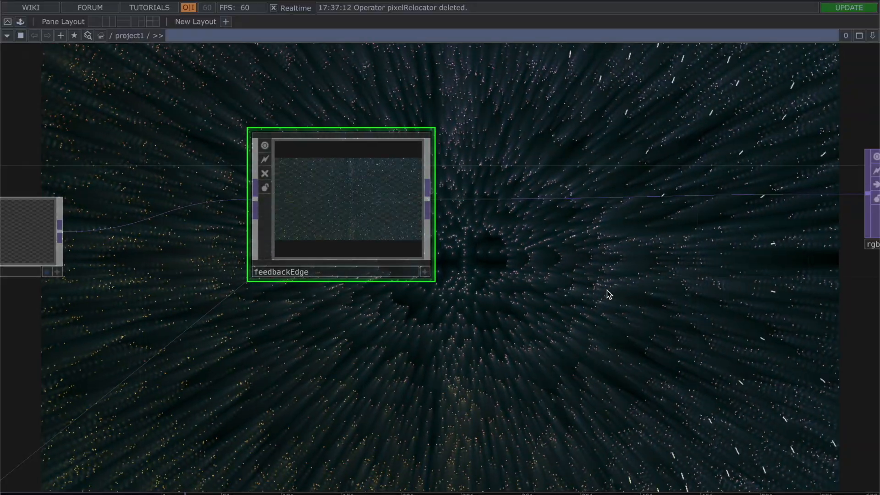
Step: Undo the direct connection to rgbkey1 and the deletion of pixelRelocator
{"action": "scroll", "coordinate": [607, 290], "scroll_direction": "down", "scroll_amount": 2}
{"action": "key", "text": "ctrl+z"}
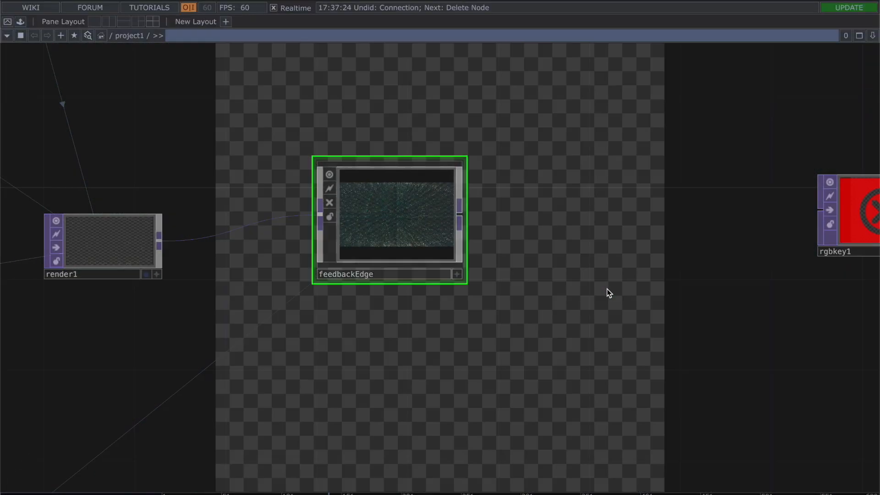
{"action": "key", "text": "ctrl+z"}
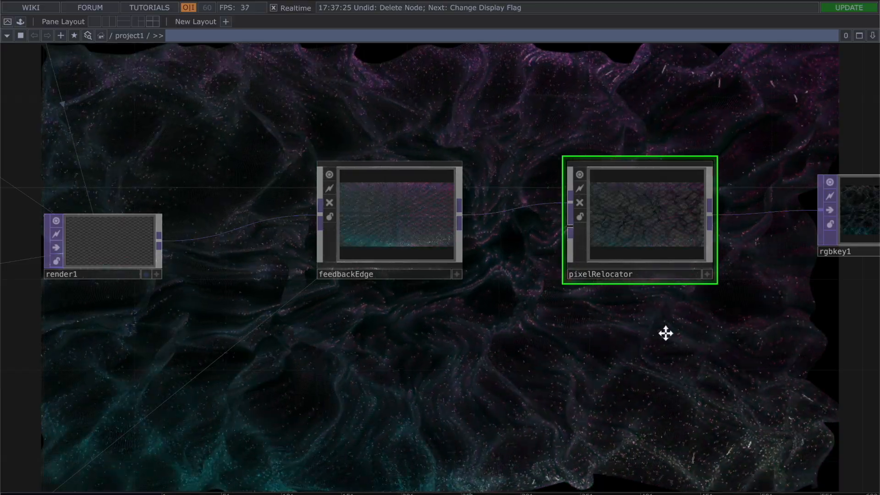
Step: Stop displaying rgbkey1 in the background, and briefly preview out2's output there before hiding it
{"action": "left_click_drag", "start_coordinate": [682, 336], "coordinate": [409, 320]}
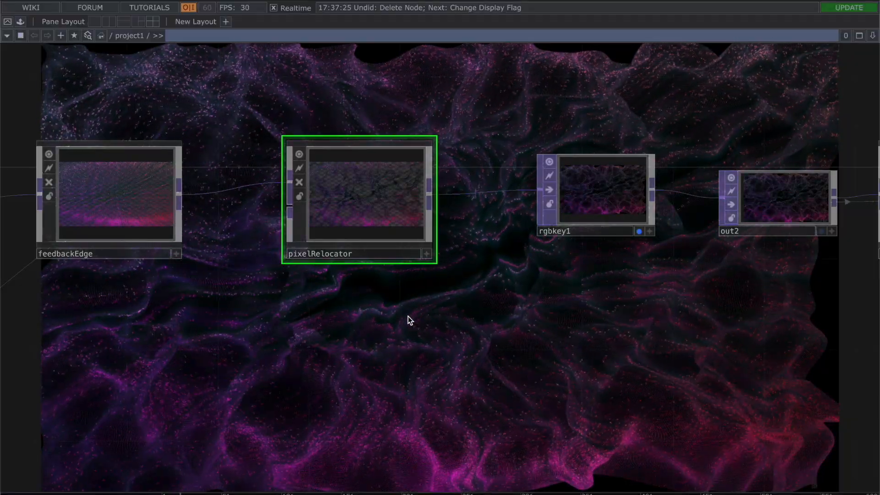
{"action": "left_click_drag", "start_coordinate": [681, 272], "coordinate": [403, 253]}
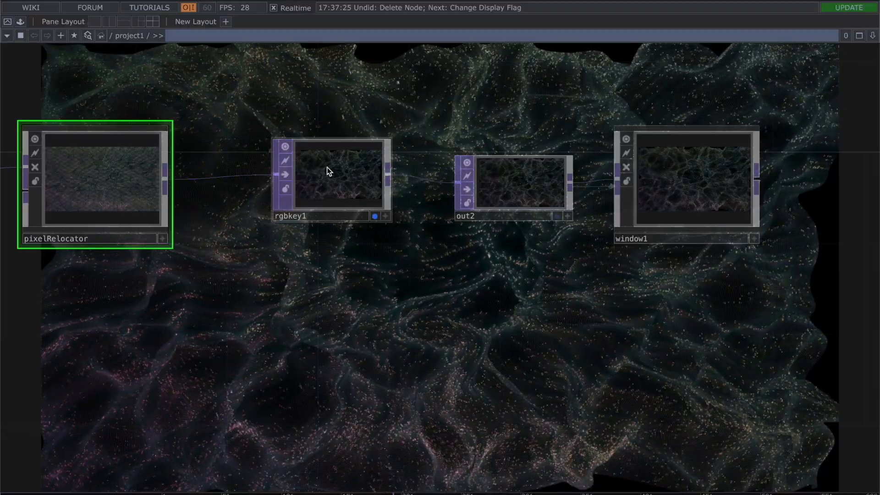
{"action": "left_click", "coordinate": [374, 216]}
{"action": "left_click", "coordinate": [517, 202]}
{"action": "left_click", "coordinate": [557, 216]}
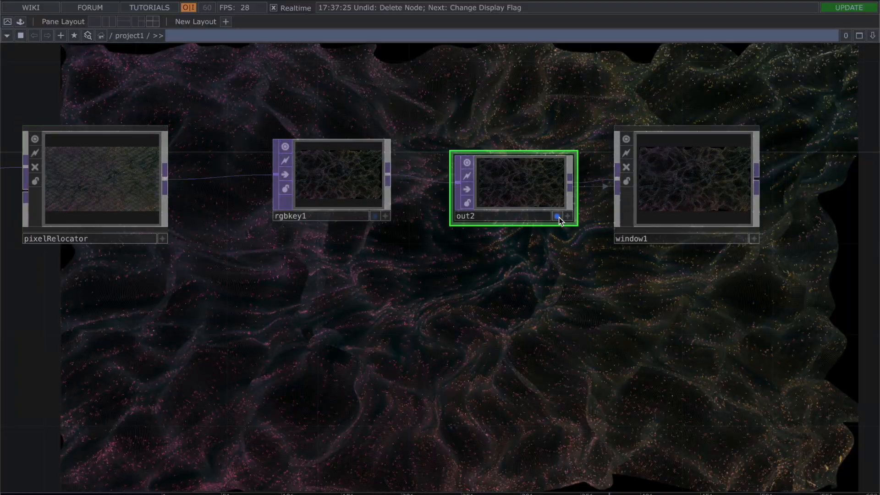
{"action": "left_click", "coordinate": [557, 217]}
Step: Select window1 and move it farther away from out2 along the chain
{"action": "left_click", "coordinate": [679, 209]}
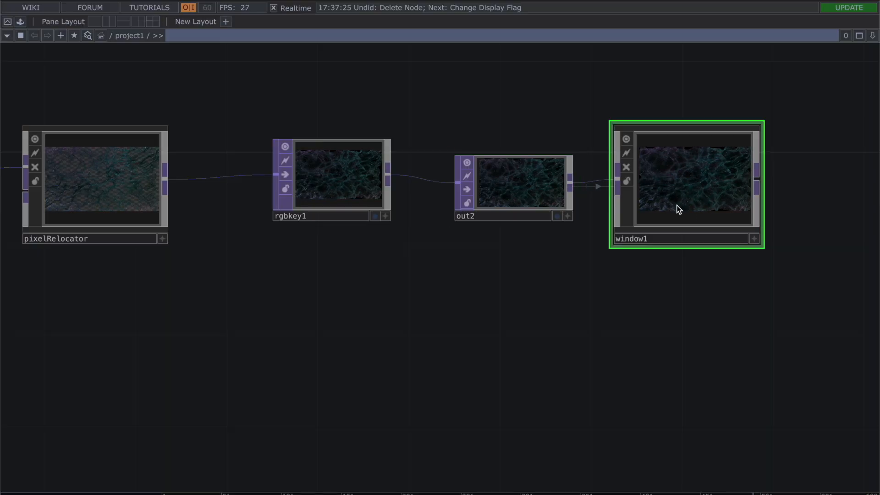
{"action": "left_click_drag", "start_coordinate": [713, 201], "coordinate": [821, 201]}
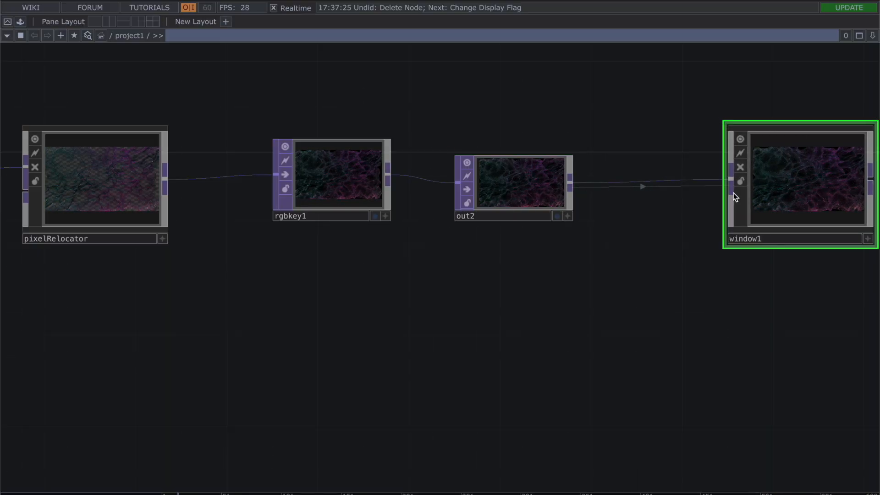